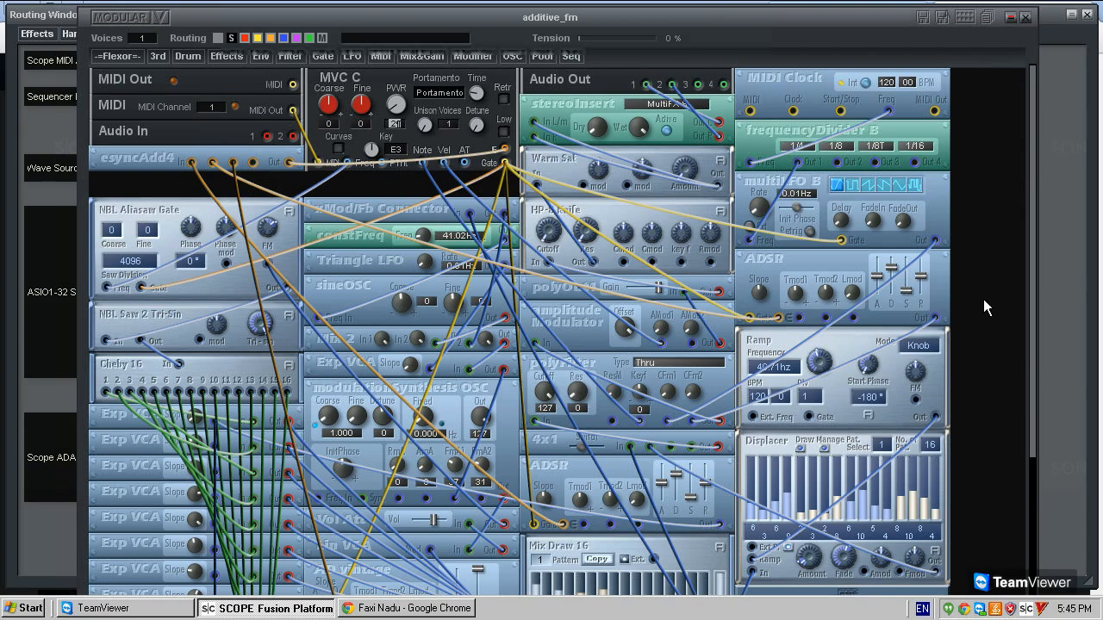
# - Compare the additive_fm patch with the oscillator-summing diagram in the Wikipedia article on additive synthesis in the Chrome browser
pyautogui.scroll(-3, 988, 302)
pyautogui.scroll(3, 993, 304)
pyautogui.click(418, 610)
pyautogui.click(857, 12)
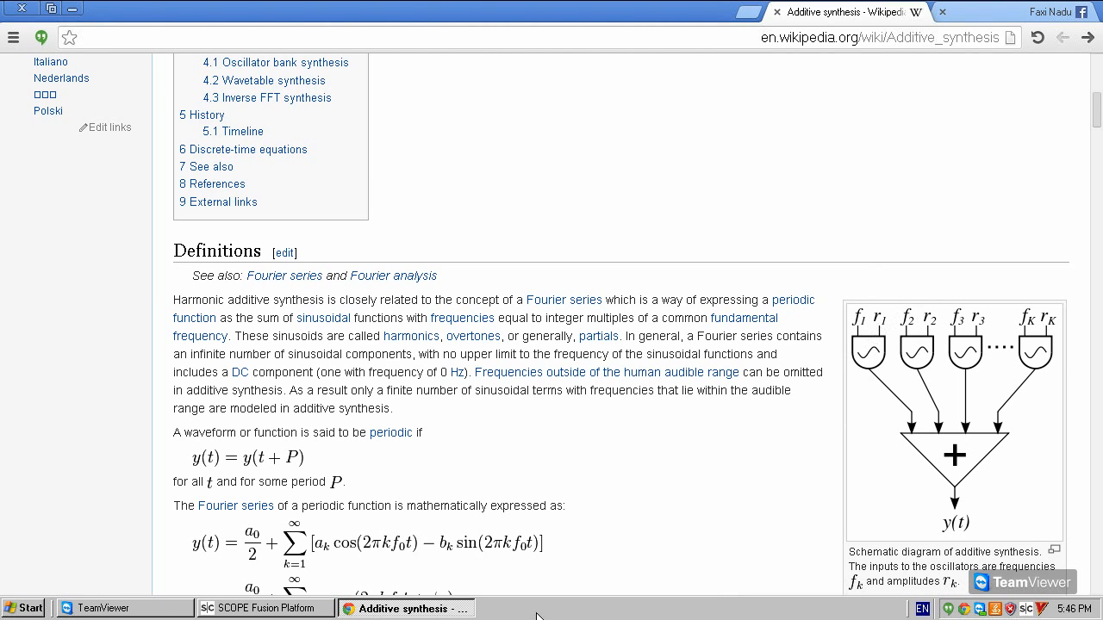
pyautogui.click(259, 608)
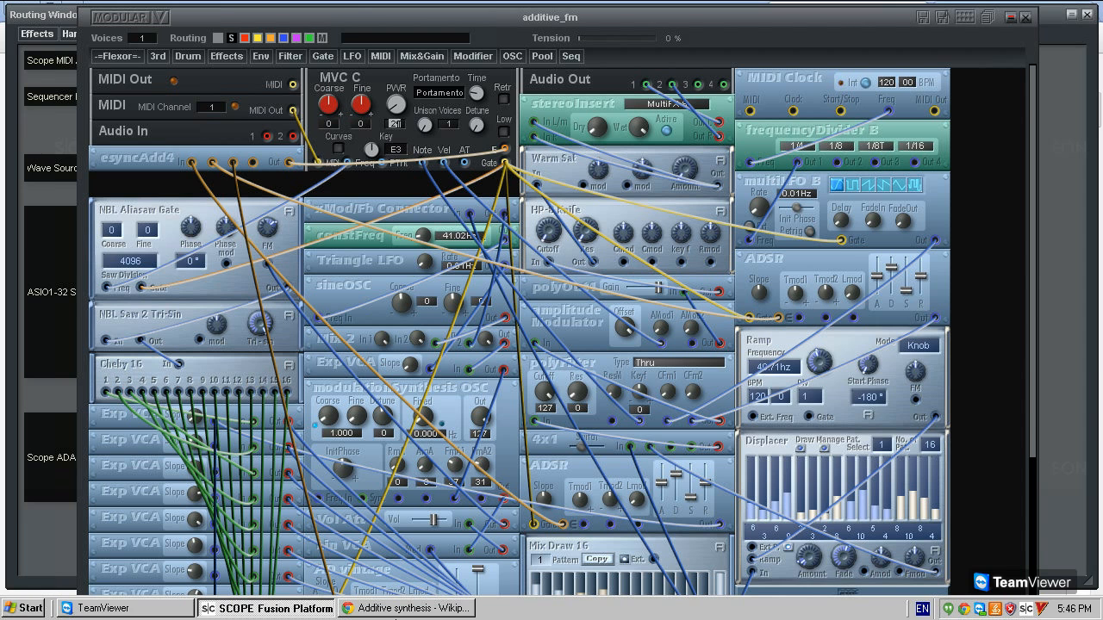
pyautogui.click(400, 608)
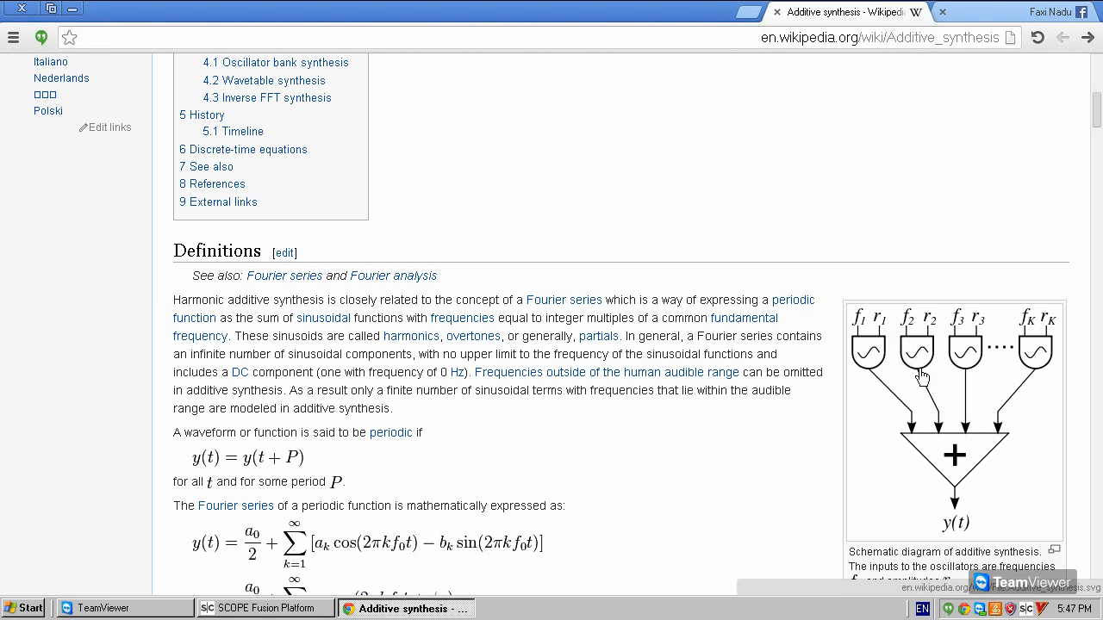
pyautogui.click(401, 608)
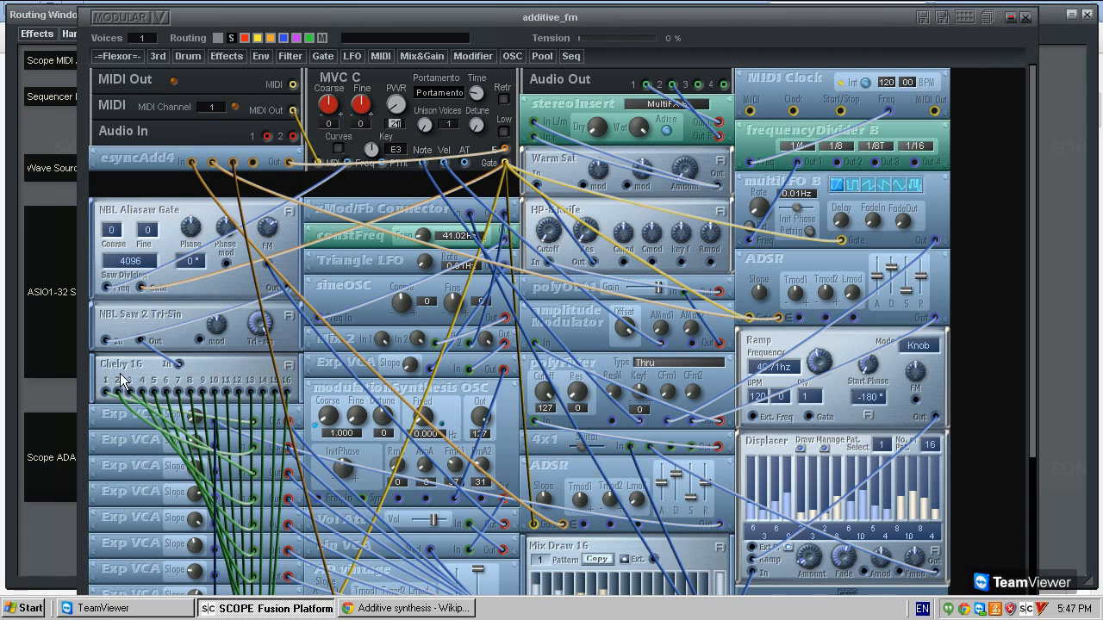
# - Examine how Cheby 16, the Exp VCA modules and Mix Draw 16 are wired in the additive_fm patch
pyautogui.moveTo(114, 365); pyautogui.dragTo(127, 370)
pyautogui.scroll(-5, 713, 178)
pyautogui.scroll(-3, 836, 474)
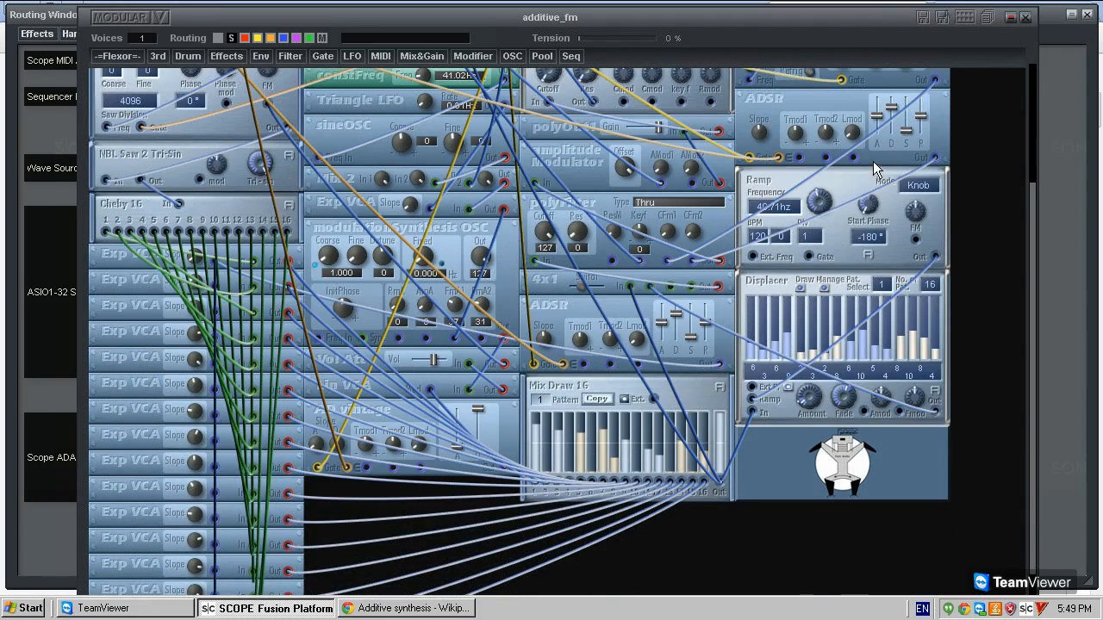
pyautogui.scroll(2, 948, 155)
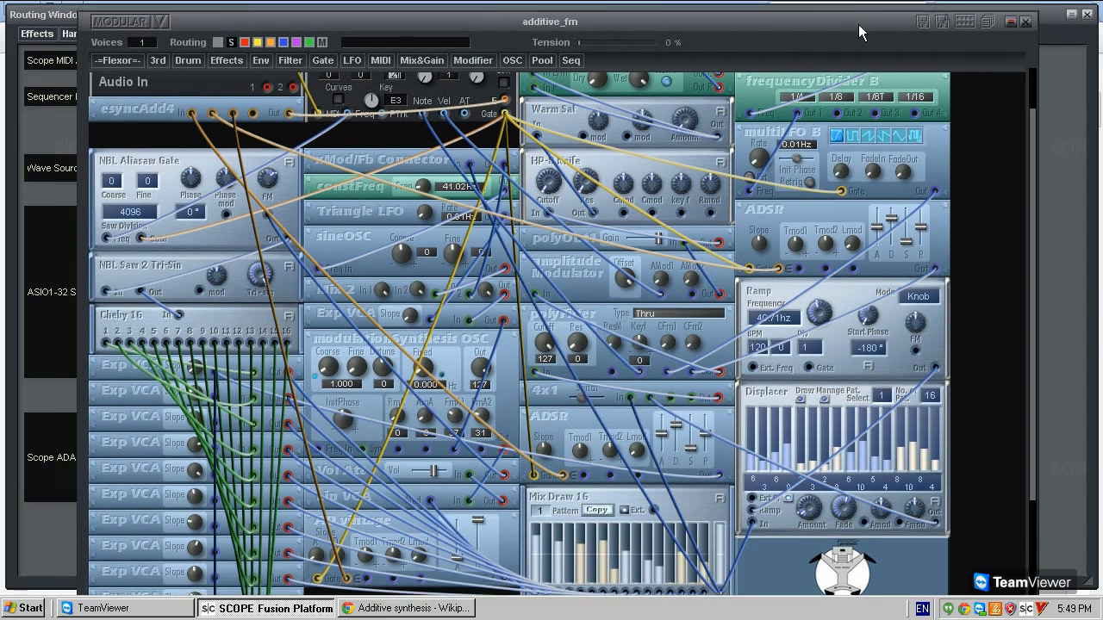
# - Close the additive_fm patch window and open the EmptyModular patch from the routing project, dismissing its MultiFX S window
pyautogui.moveTo(858, 24); pyautogui.dragTo(858, 56)
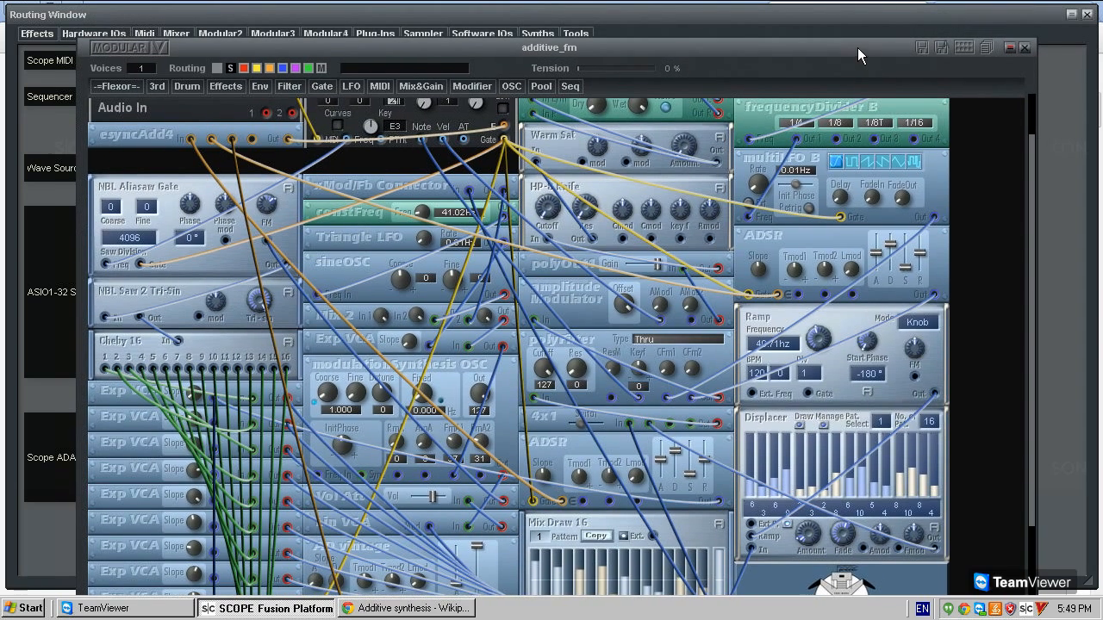
pyautogui.click(1024, 47)
pyautogui.moveTo(309, 393); pyautogui.dragTo(339, 378)
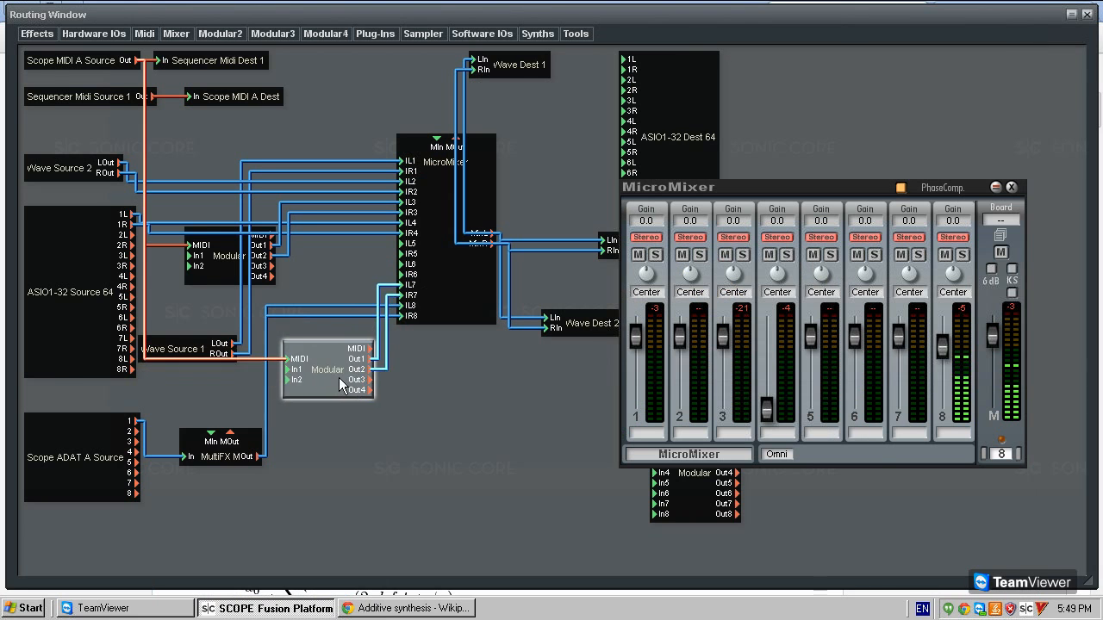
pyautogui.doubleClick(339, 377)
pyautogui.moveTo(675, 108); pyautogui.dragTo(677, 18)
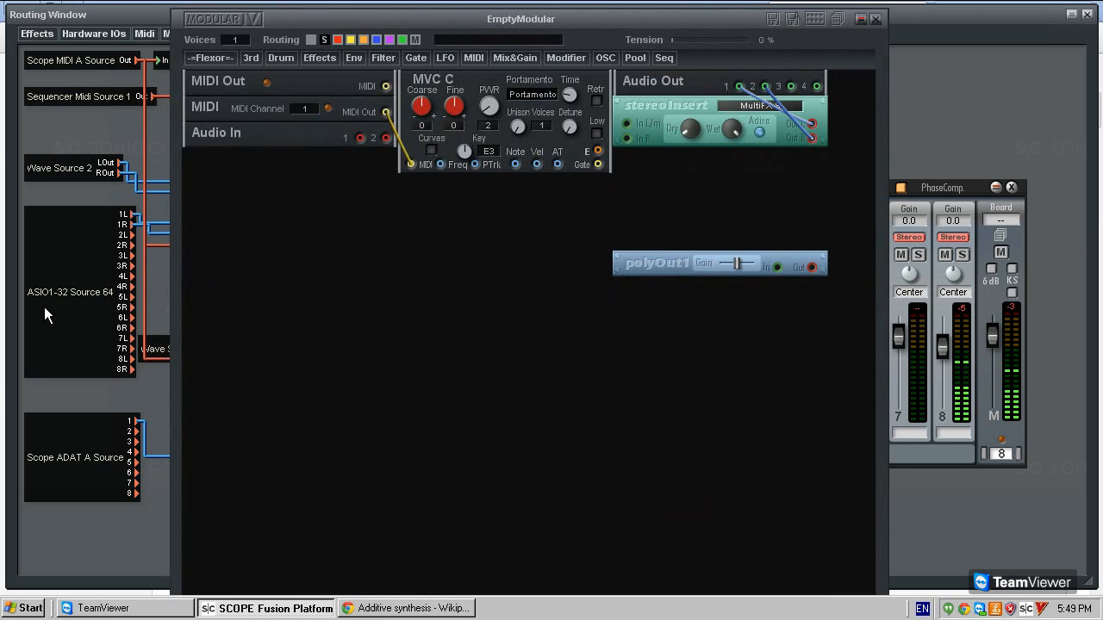
pyautogui.moveTo(29, 201); pyautogui.dragTo(579, 217)
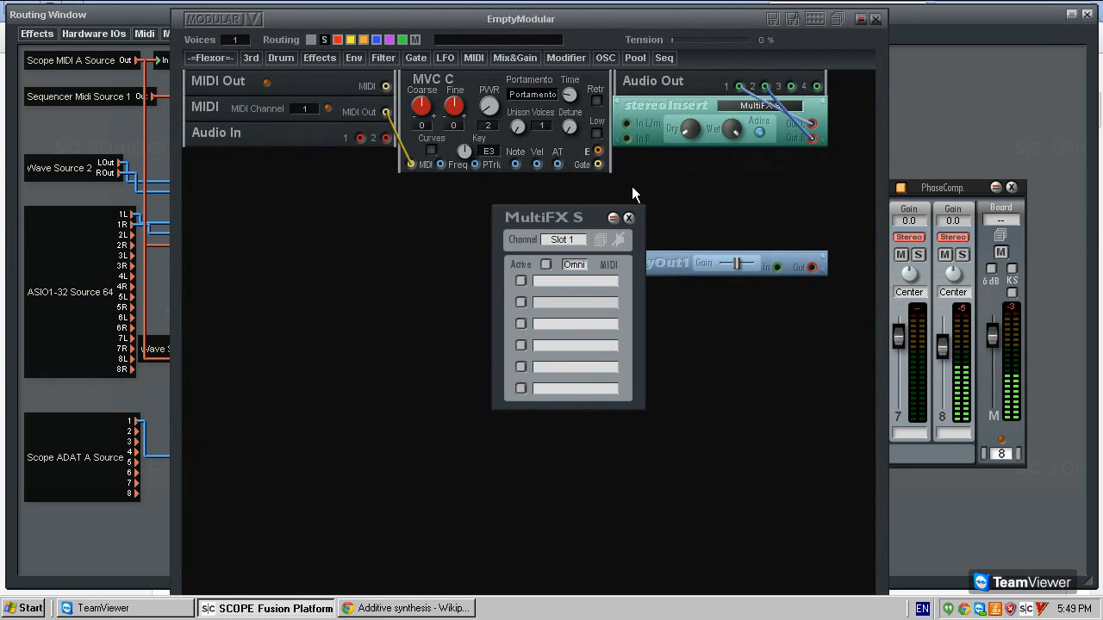
pyautogui.click(629, 218)
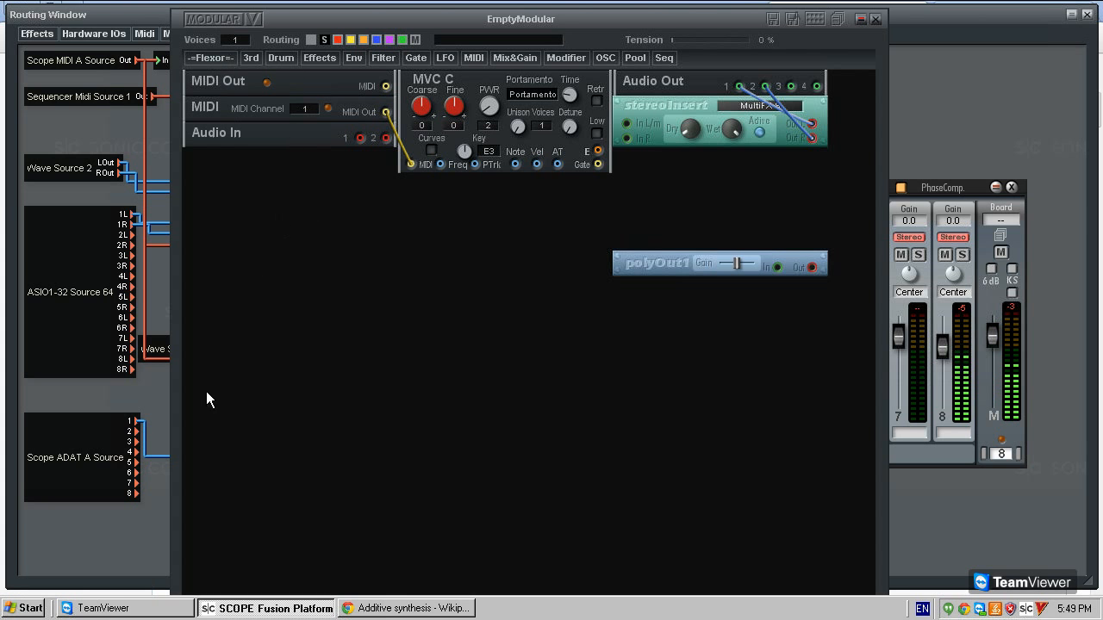
# - Add a Flexor NBL Aliasaw Gate oscillator to the patch and place it just beneath the Audio In module
pyautogui.click(219, 56)
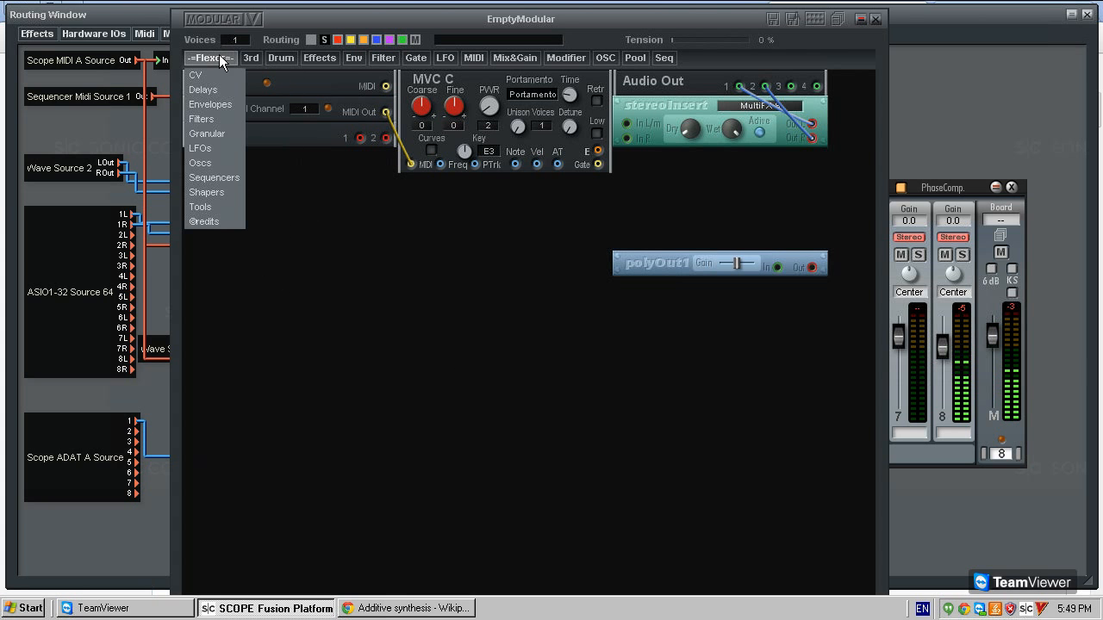
pyautogui.moveTo(241, 205)
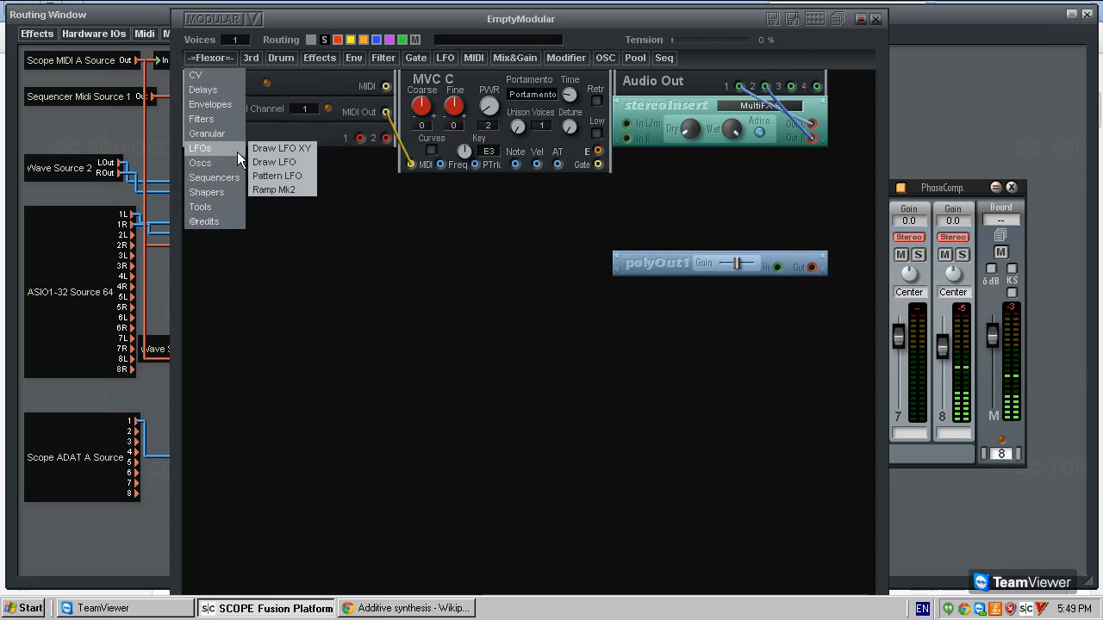
pyautogui.moveTo(207, 163)
pyautogui.moveTo(298, 177)
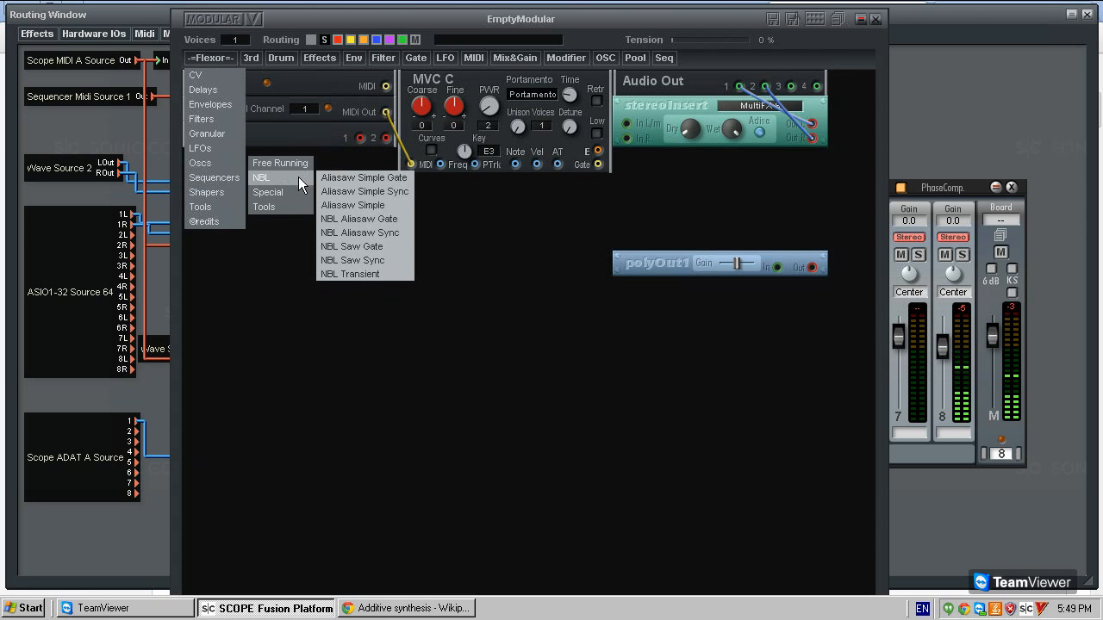
pyautogui.click(398, 221)
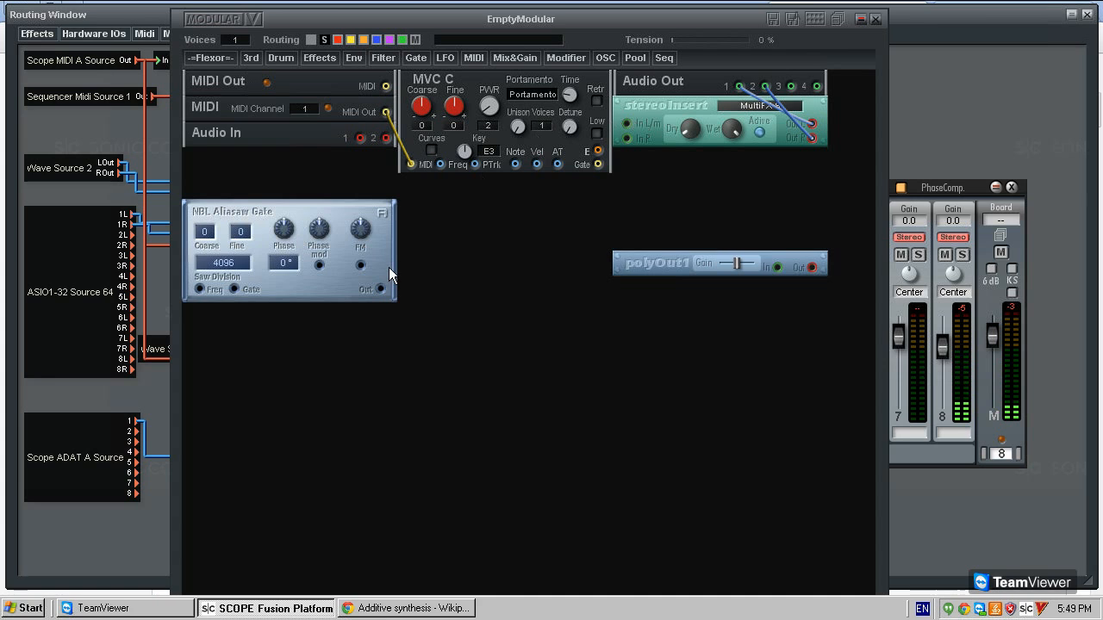
pyautogui.moveTo(334, 205)
pyautogui.mouseDown()
pyautogui.moveTo(339, 198)
pyautogui.moveTo(335, 206)
pyautogui.mouseUp()
pyautogui.moveTo(235, 211); pyautogui.dragTo(234, 186)
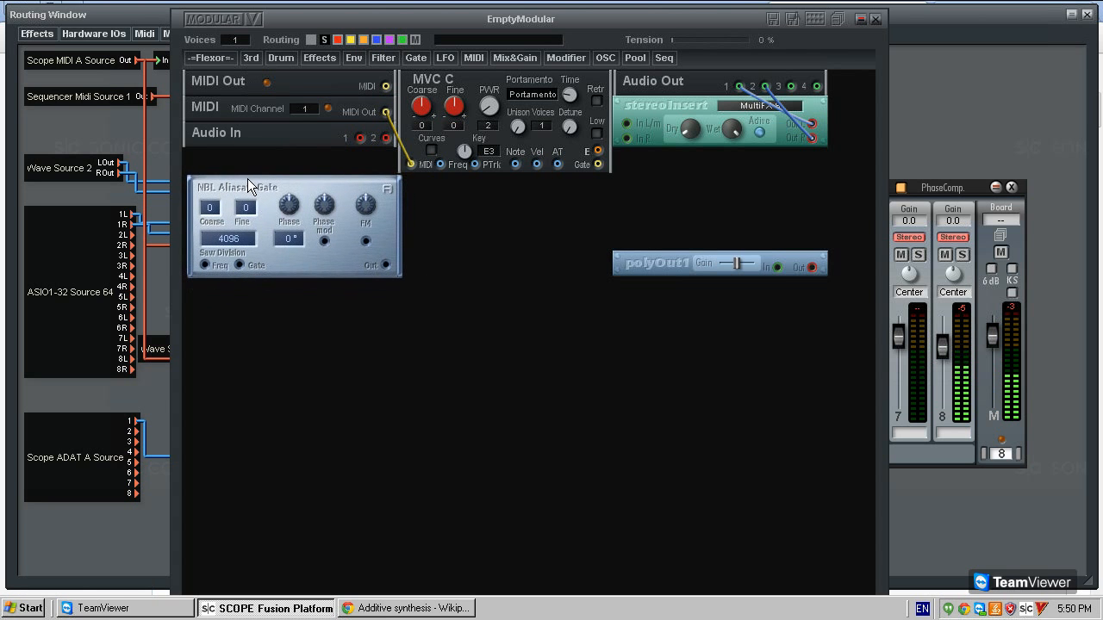
# - Add the NBL Saw 2 Tri-Sin shaper directly below the Aliasaw oscillator and connect the oscillator's Out to its In
pyautogui.click(213, 63)
pyautogui.moveTo(227, 187)
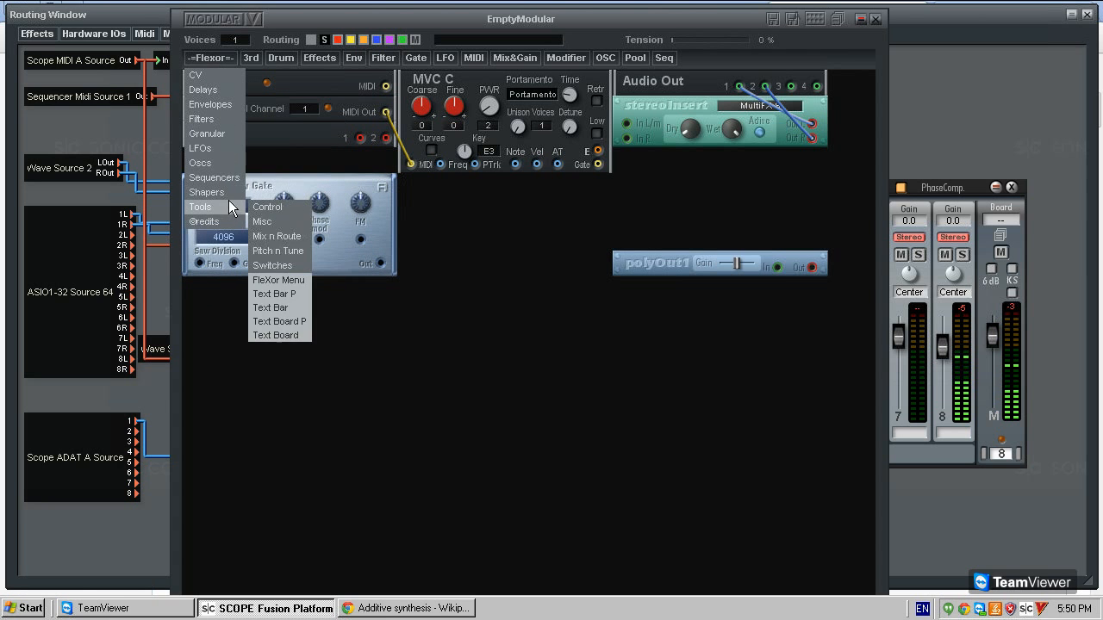
pyautogui.moveTo(282, 226)
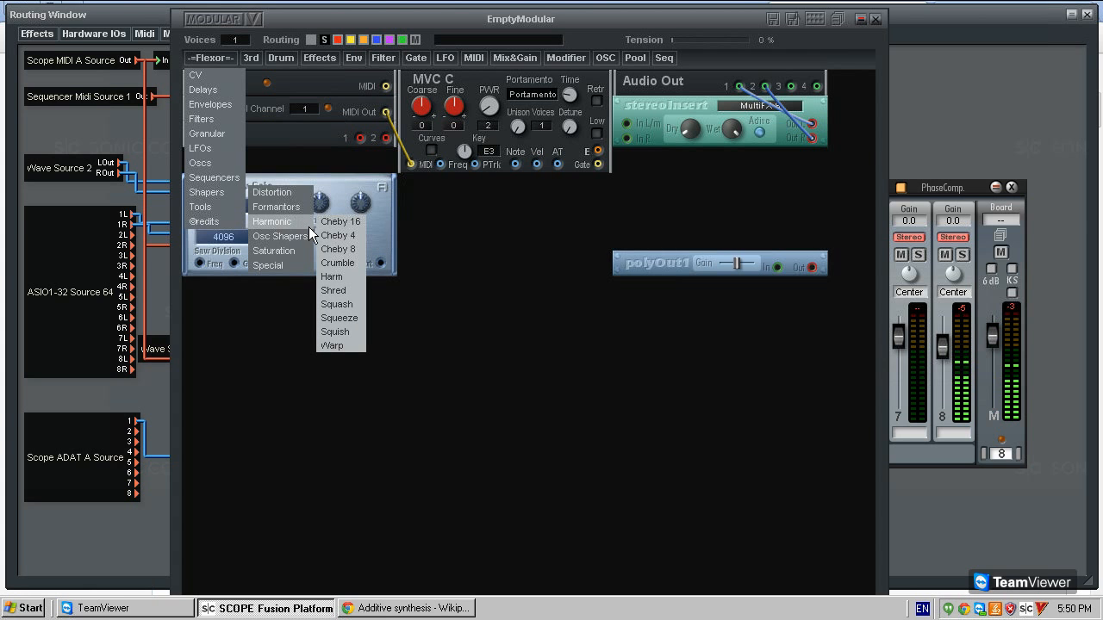
pyautogui.moveTo(308, 200)
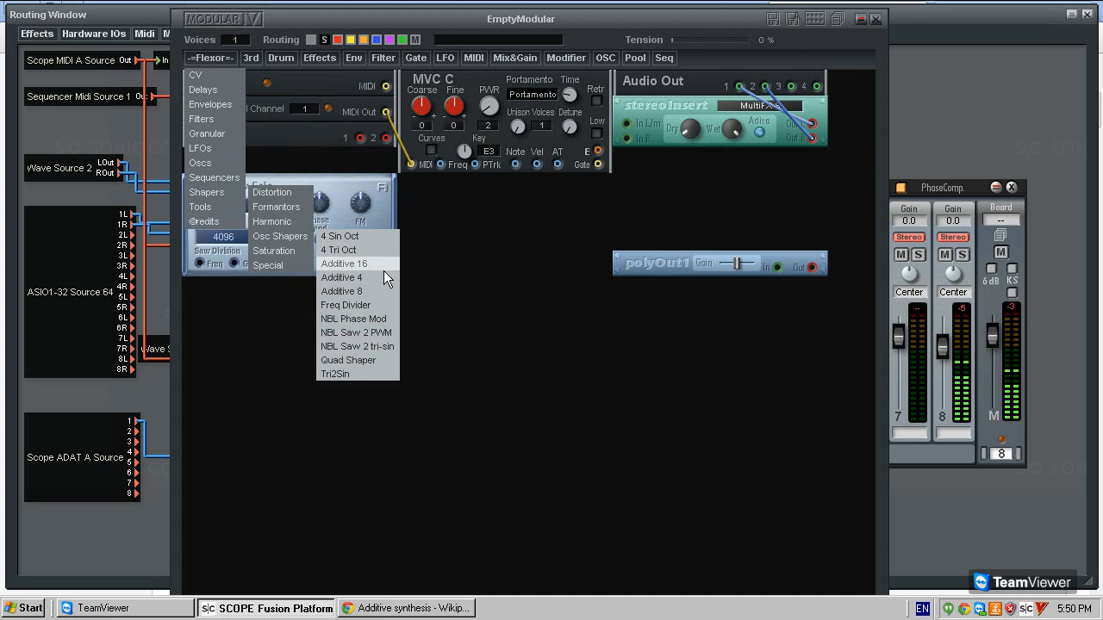
pyautogui.click(383, 347)
pyautogui.click(284, 303)
pyautogui.moveTo(382, 263); pyautogui.dragTo(232, 300)
pyautogui.moveTo(256, 182); pyautogui.dragTo(257, 185)
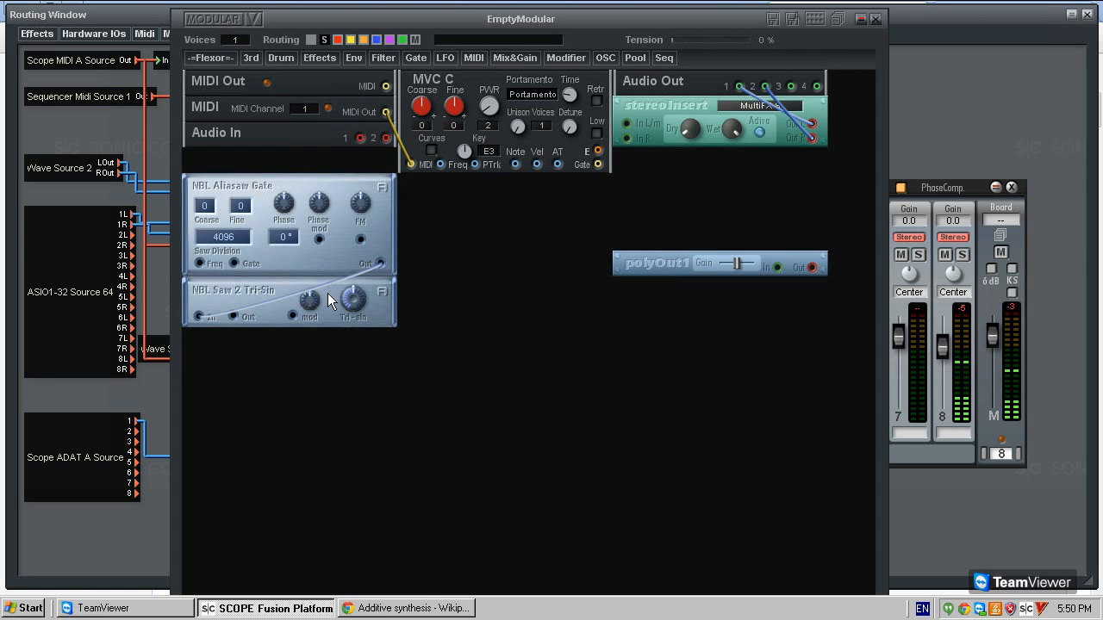
pyautogui.moveTo(239, 298); pyautogui.dragTo(245, 299)
# - Add a Flexor Cheby 4 harmonic shaper below the NBL Saw 2 Tri-Sin module, leaving a gap between them
pyautogui.moveTo(371, 26); pyautogui.dragTo(466, 40)
pyautogui.moveTo(438, 312); pyautogui.dragTo(439, 307)
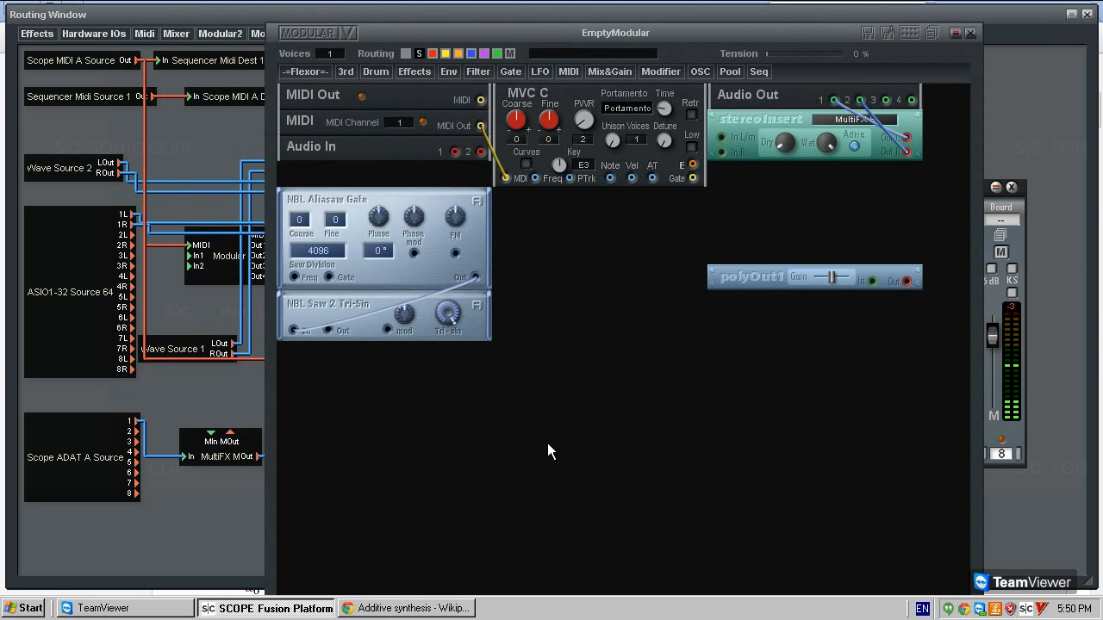
pyautogui.moveTo(542, 30); pyautogui.dragTo(437, 13)
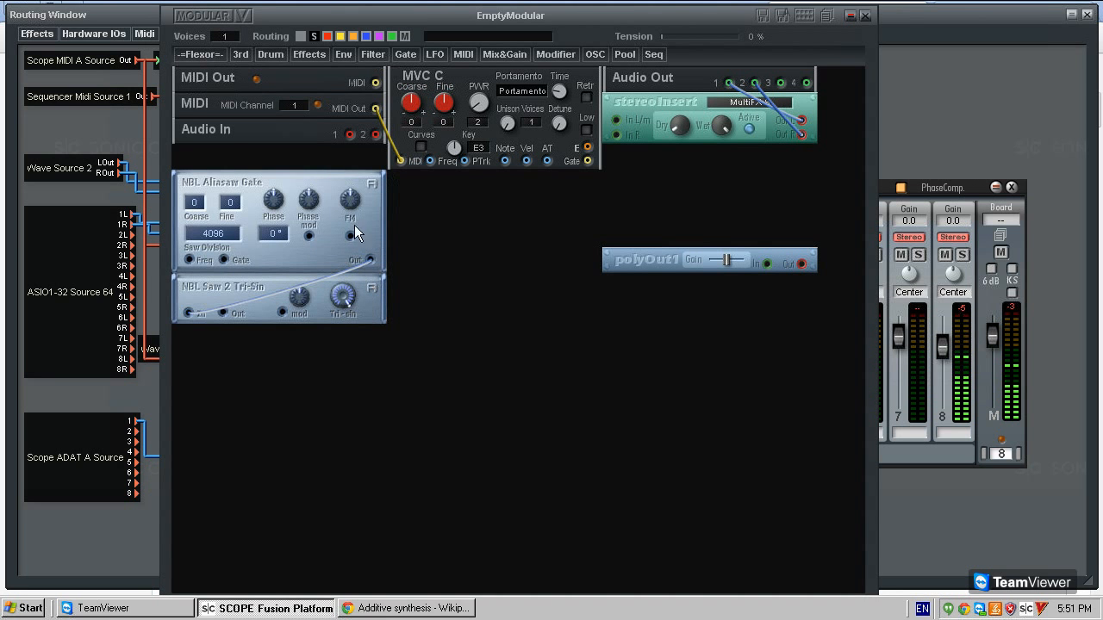
pyautogui.click(206, 53)
pyautogui.moveTo(229, 188)
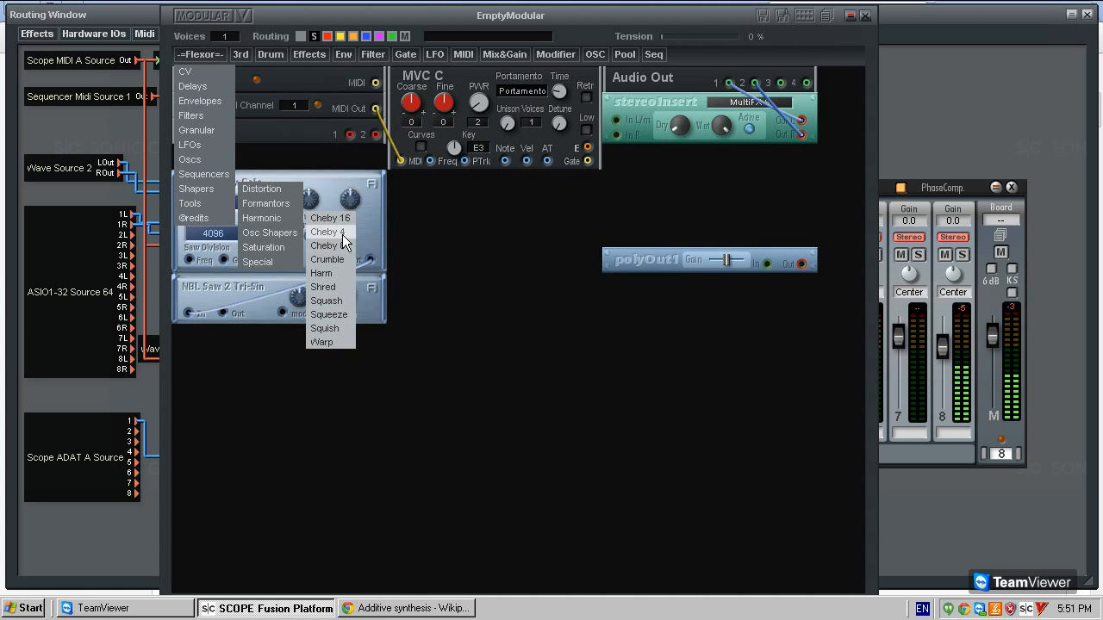
pyautogui.click(342, 232)
pyautogui.click(362, 397)
# - Add a Flexor Cheby 16 harmonic shaper directly below the Cheby 4 module
pyautogui.click(197, 54)
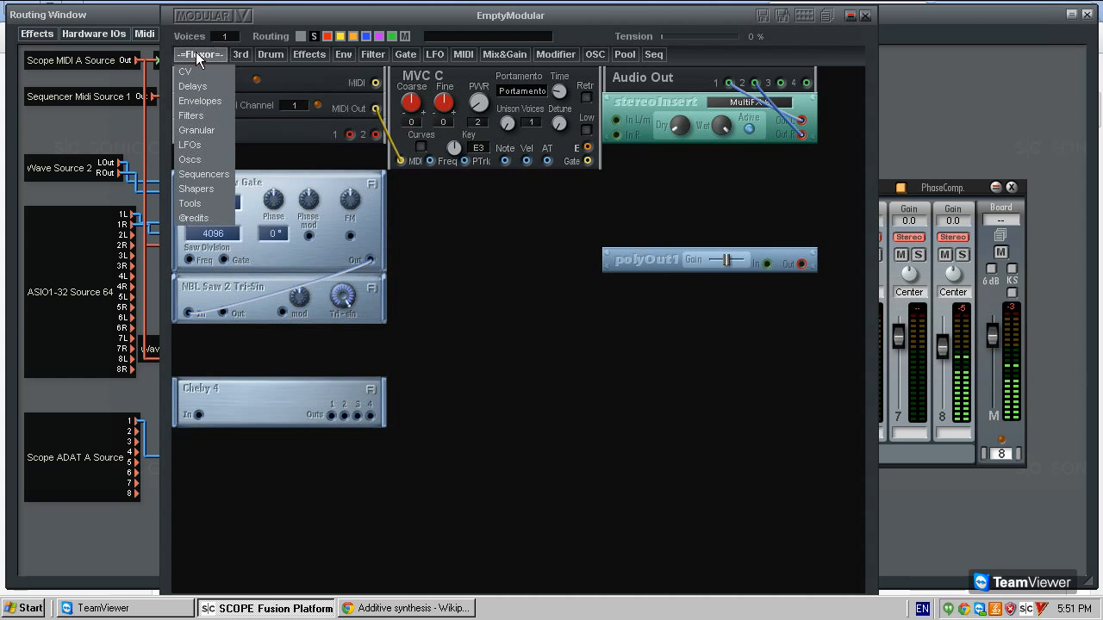
pyautogui.moveTo(217, 174)
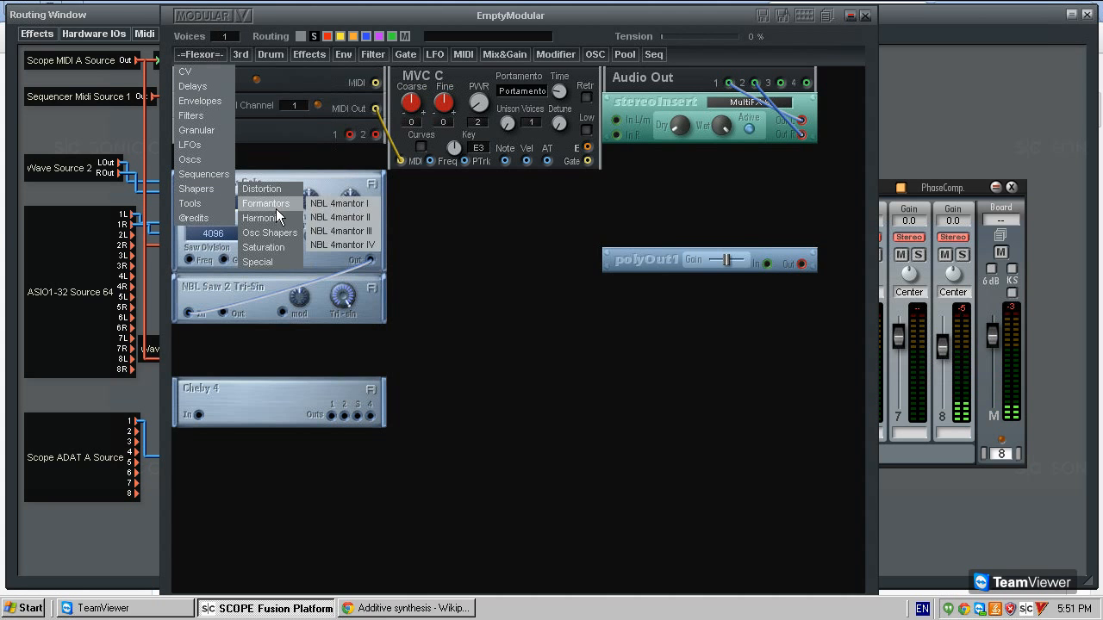
pyautogui.moveTo(287, 233)
pyautogui.click(327, 233)
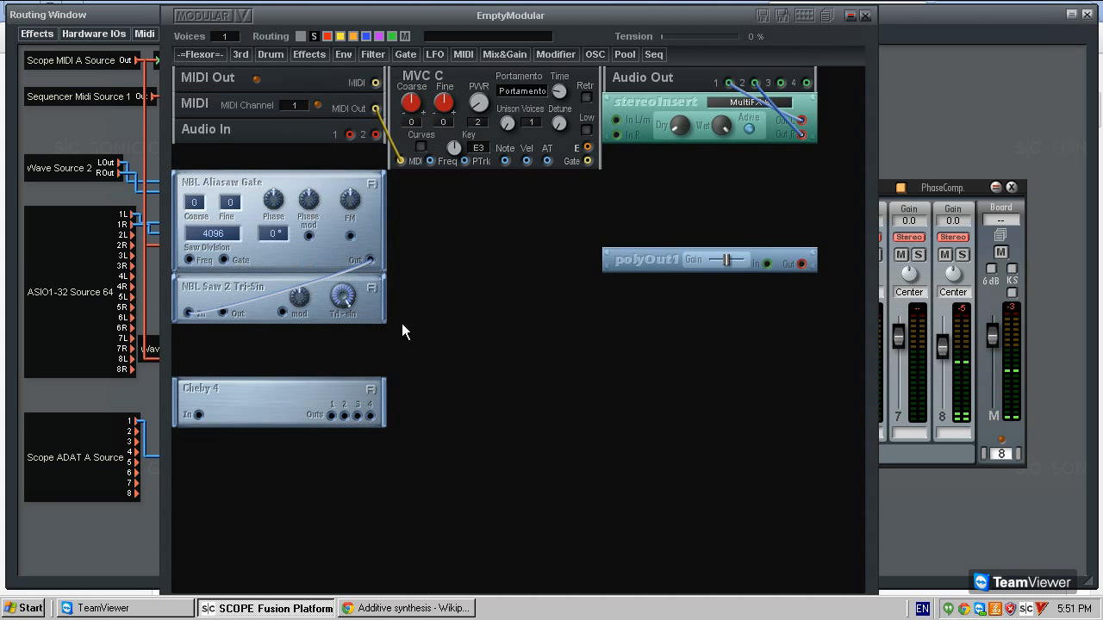
pyautogui.click(374, 437)
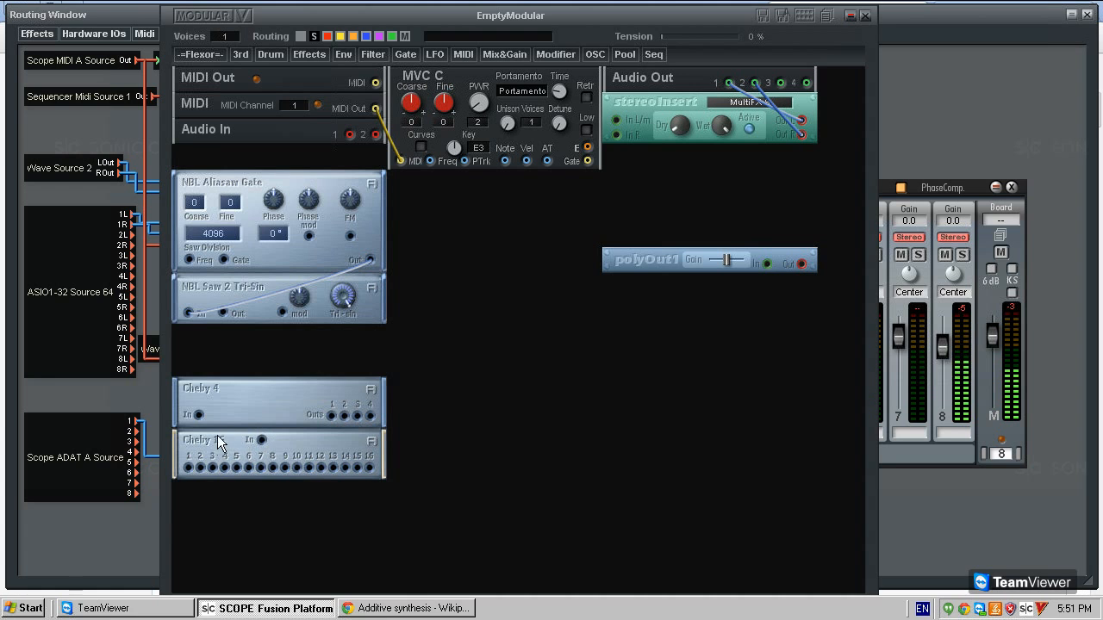
# - Compare the information texts of Cheby 4 and Cheby 16 side by side, including their polyphony limits, and close both
pyautogui.click(372, 390)
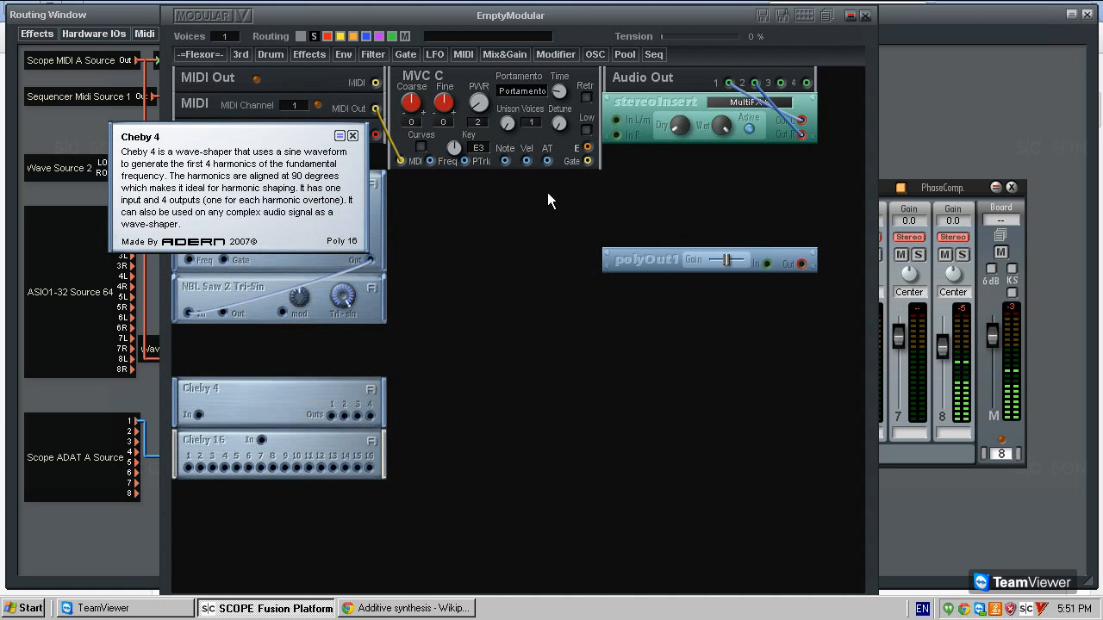
pyautogui.click(352, 136)
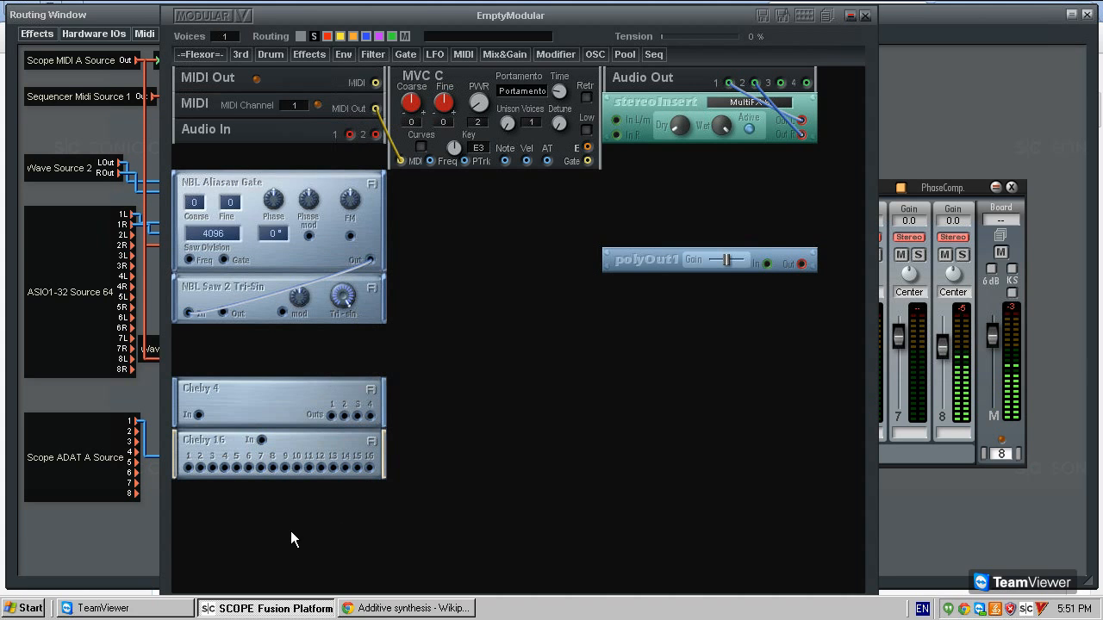
pyautogui.click(371, 440)
pyautogui.click(370, 389)
pyautogui.moveTo(287, 187); pyautogui.dragTo(525, 245)
pyautogui.moveTo(136, 191); pyautogui.dragTo(102, 250)
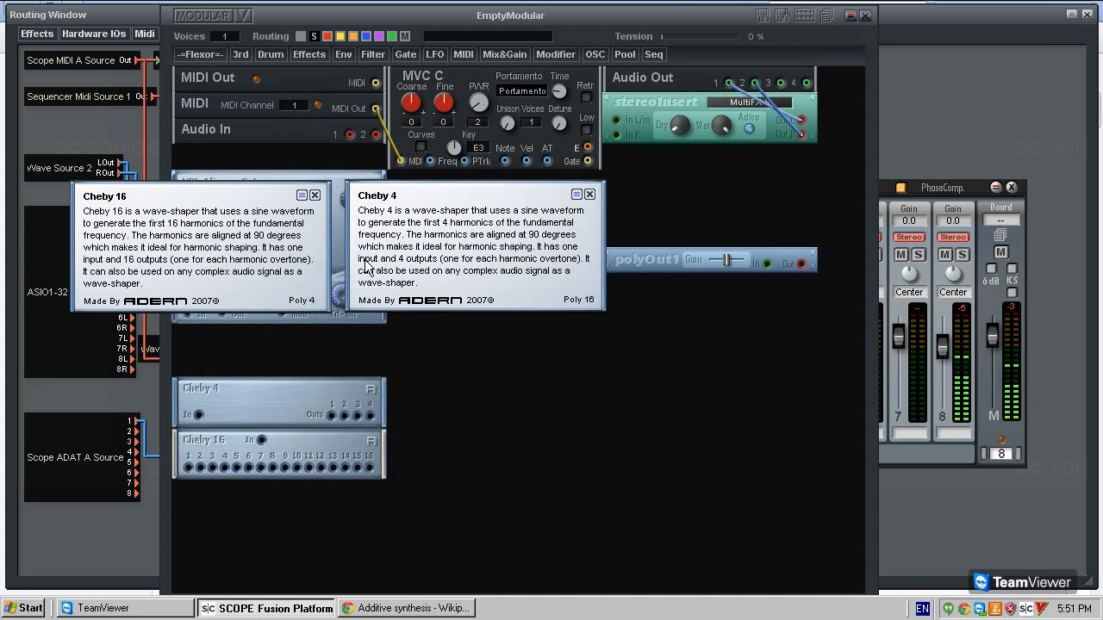
pyautogui.moveTo(454, 199); pyautogui.dragTo(562, 207)
pyautogui.click(697, 204)
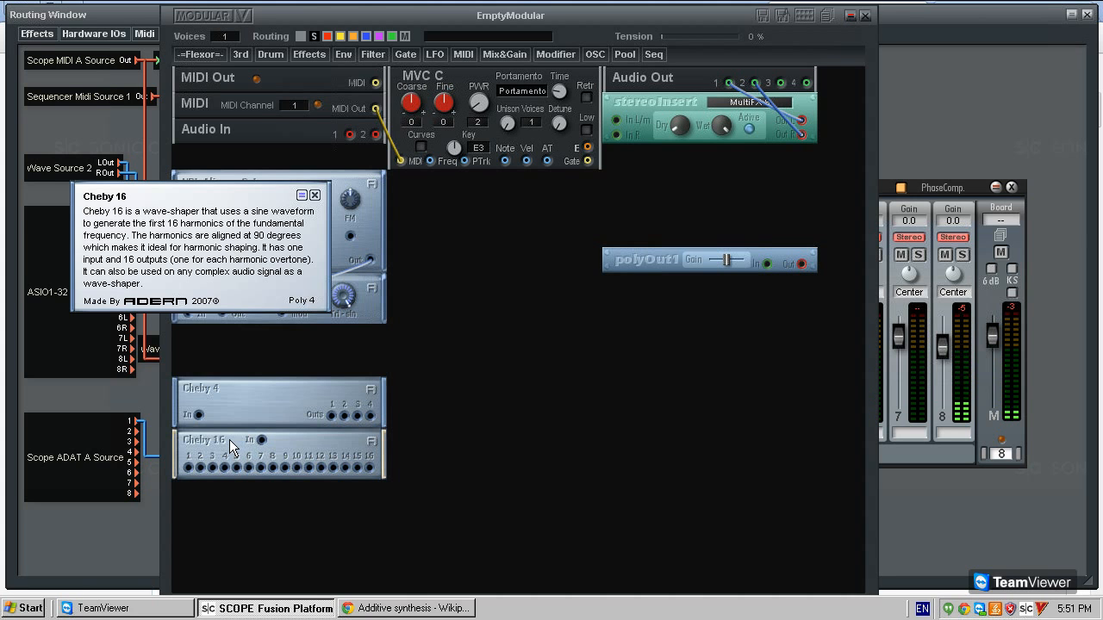
pyautogui.click(268, 196)
pyautogui.moveTo(322, 289)
pyautogui.mouseDown()
pyautogui.moveTo(334, 294)
pyautogui.moveTo(332, 280)
pyautogui.mouseUp()
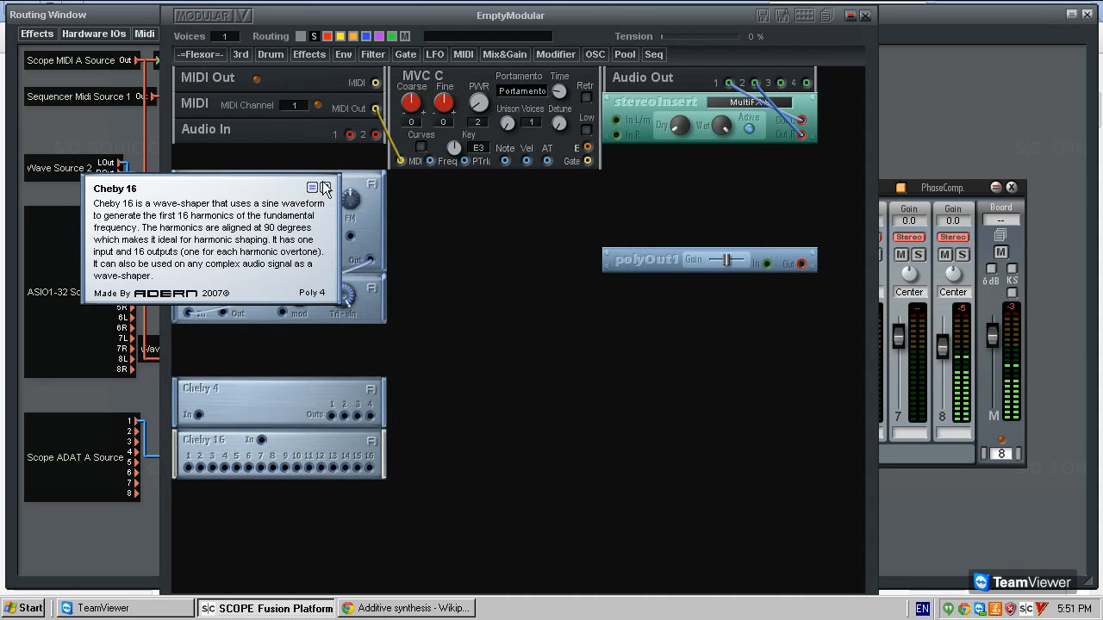
pyautogui.click(326, 188)
# - Remove the Cheby 4 module from the patch and put Cheby 16 in its place
pyautogui.rightClick(257, 435)
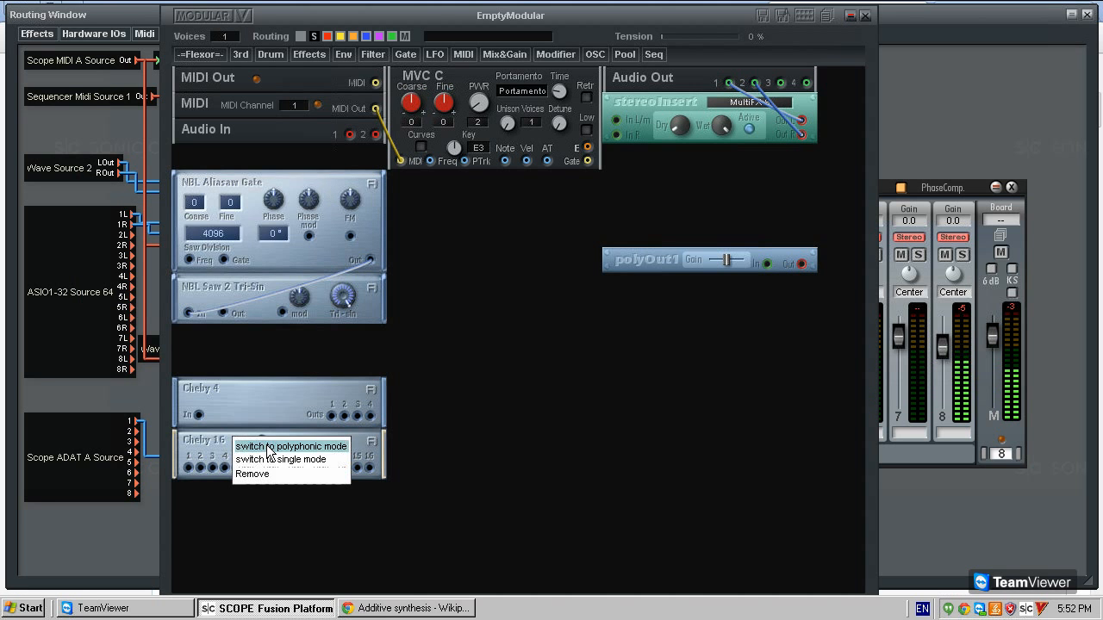
pyautogui.click(233, 418)
pyautogui.rightClick(245, 392)
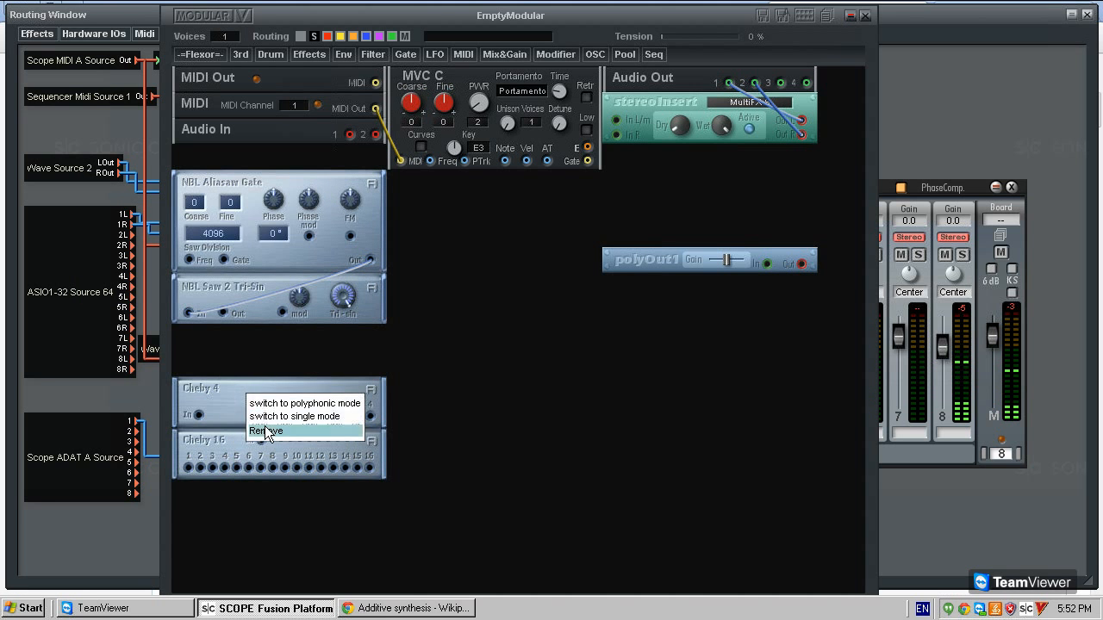
pyautogui.click(239, 386)
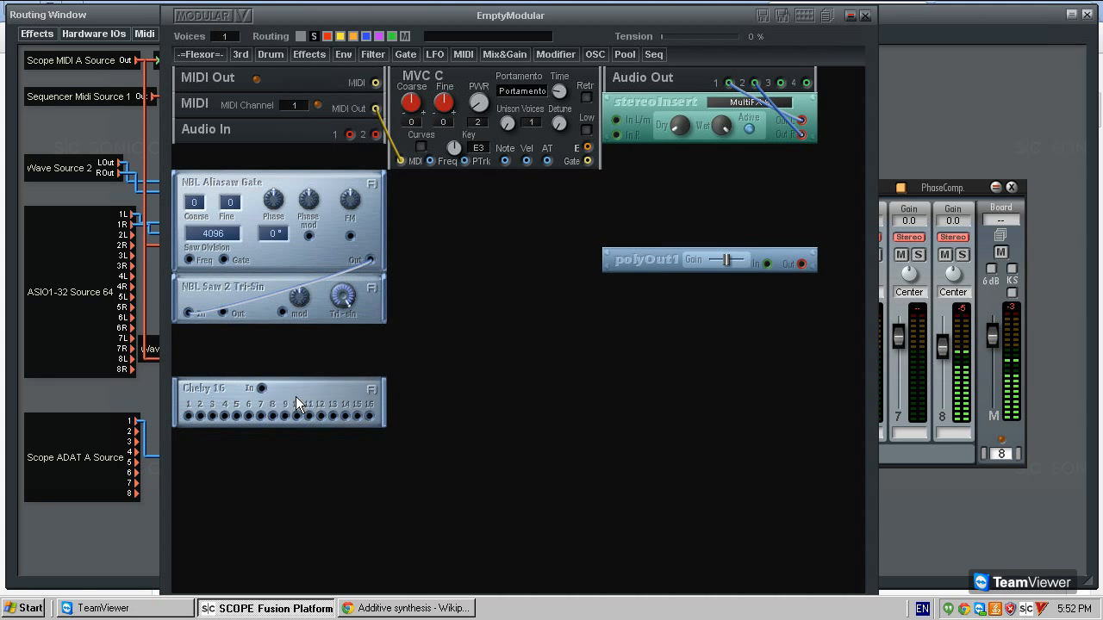
# - Connect the NBL Saw 2 Tri-Sin output to the Cheby 16 input and move Cheby 16 directly beneath the Tri-Sin module
pyautogui.moveTo(223, 314); pyautogui.dragTo(261, 388)
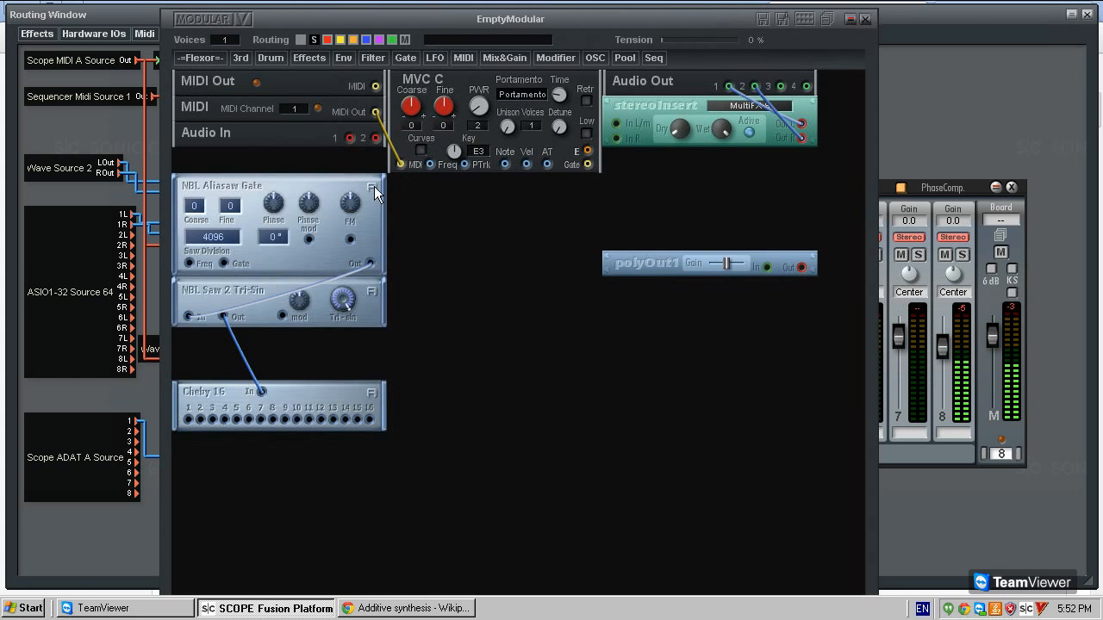
pyautogui.moveTo(227, 292)
pyautogui.mouseDown()
pyautogui.moveTo(245, 313)
pyautogui.moveTo(234, 288)
pyautogui.moveTo(214, 291)
pyautogui.moveTo(245, 302)
pyautogui.moveTo(231, 294)
pyautogui.mouseUp()
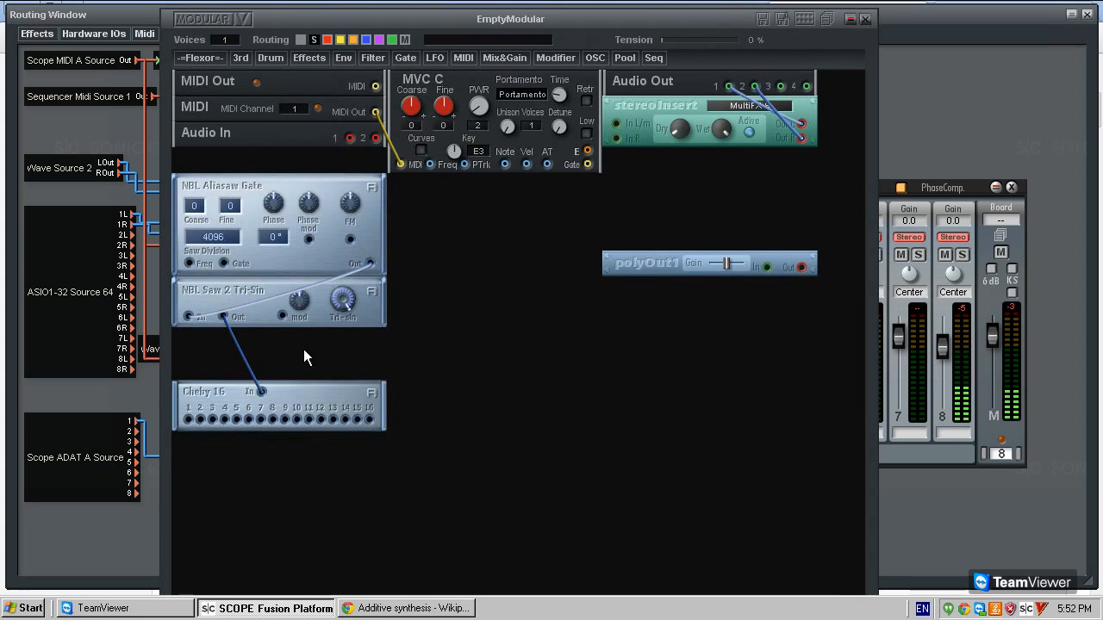
pyautogui.moveTo(309, 390); pyautogui.dragTo(302, 364)
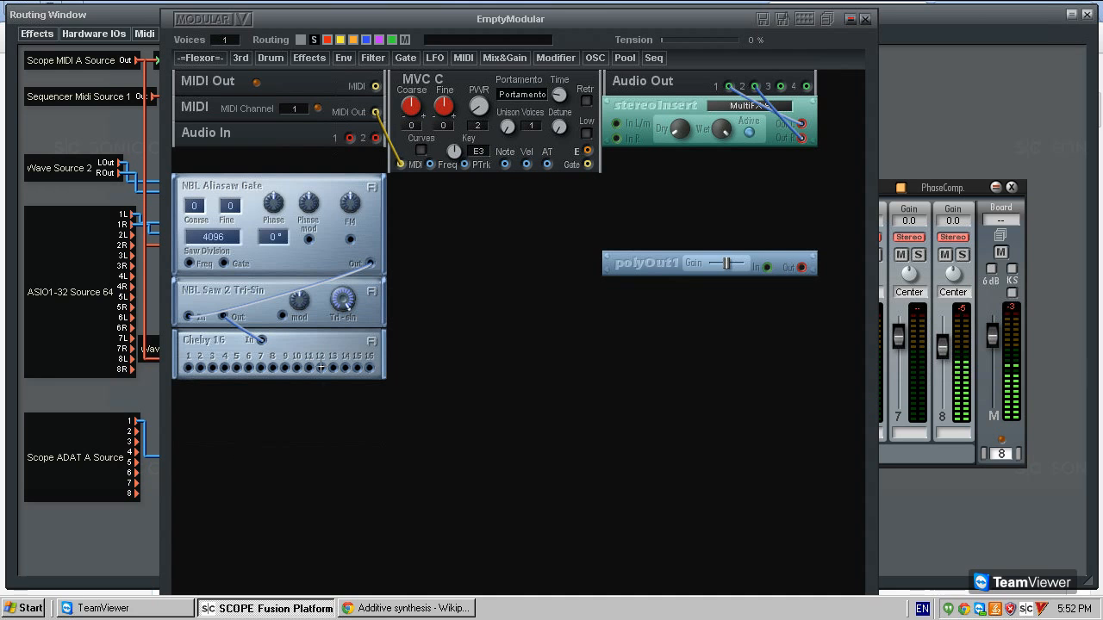
pyautogui.moveTo(317, 338)
pyautogui.mouseDown()
pyautogui.moveTo(330, 363)
pyautogui.moveTo(321, 354)
pyautogui.mouseUp()
# - Add a Flexor Mix Draw 16 mixer below Cheby 16, leaving a small gap between the two modules
pyautogui.click(764, 269)
pyautogui.click(488, 57)
pyautogui.click(207, 58)
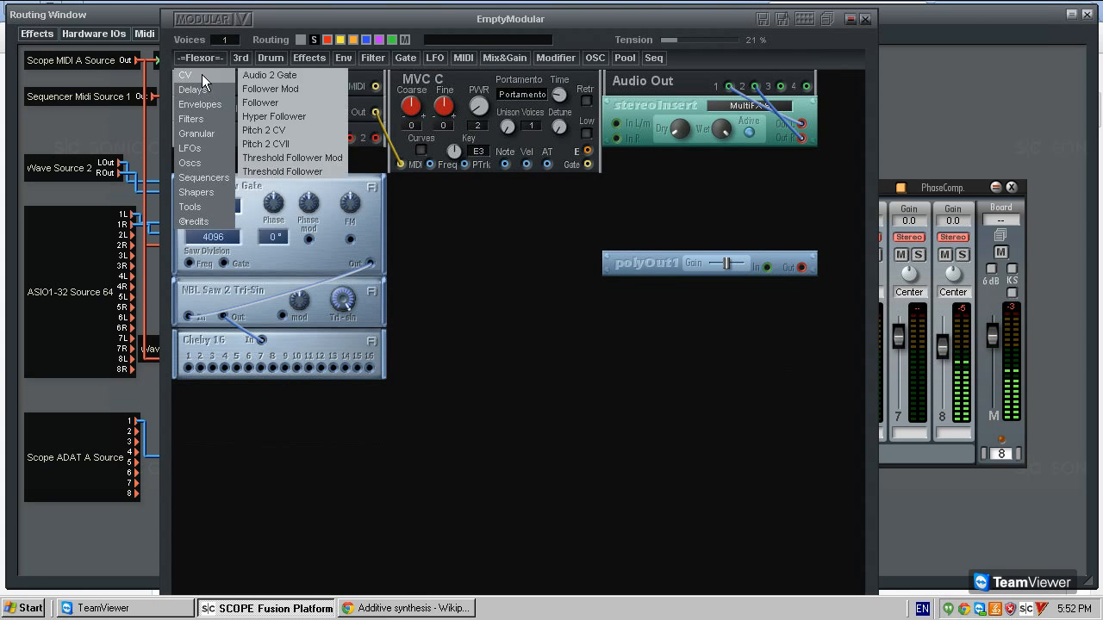
pyautogui.moveTo(219, 193)
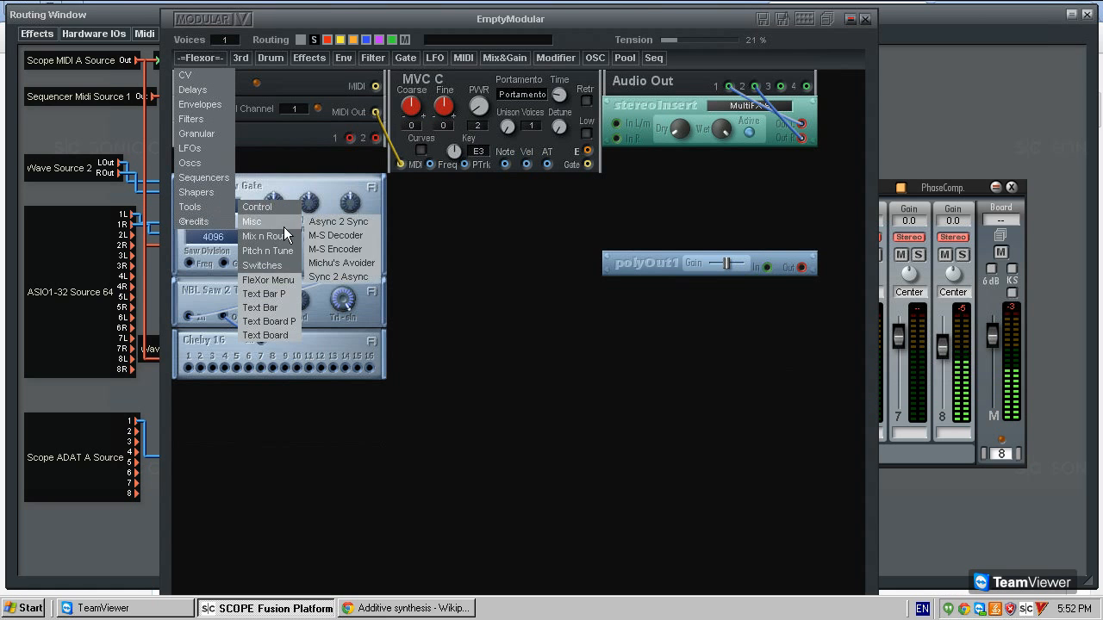
pyautogui.moveTo(293, 235)
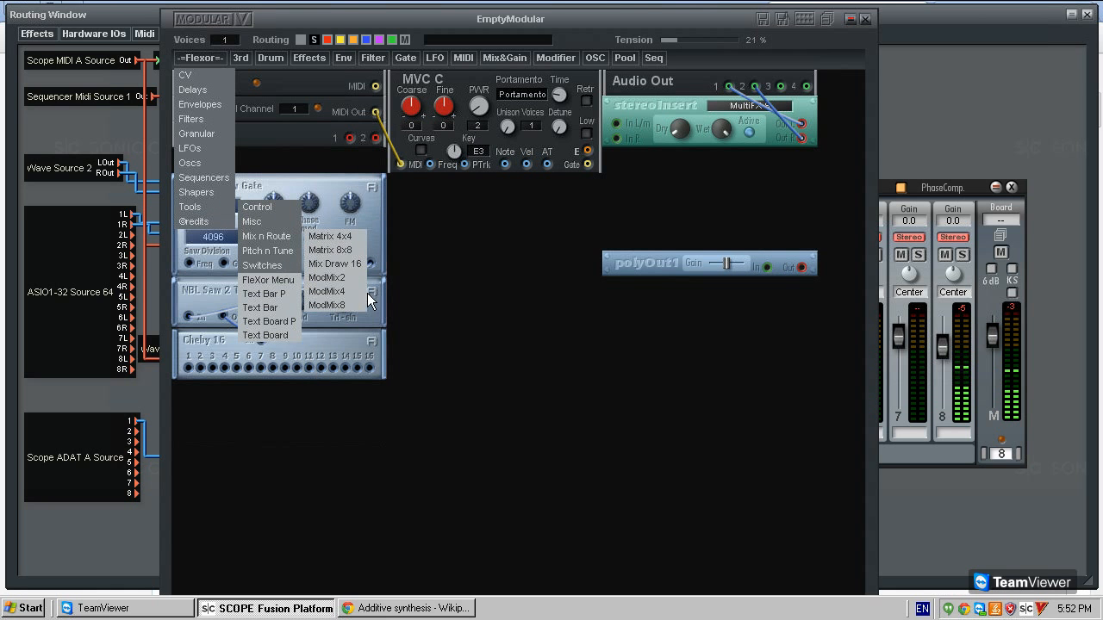
pyautogui.click(362, 467)
pyautogui.click(273, 403)
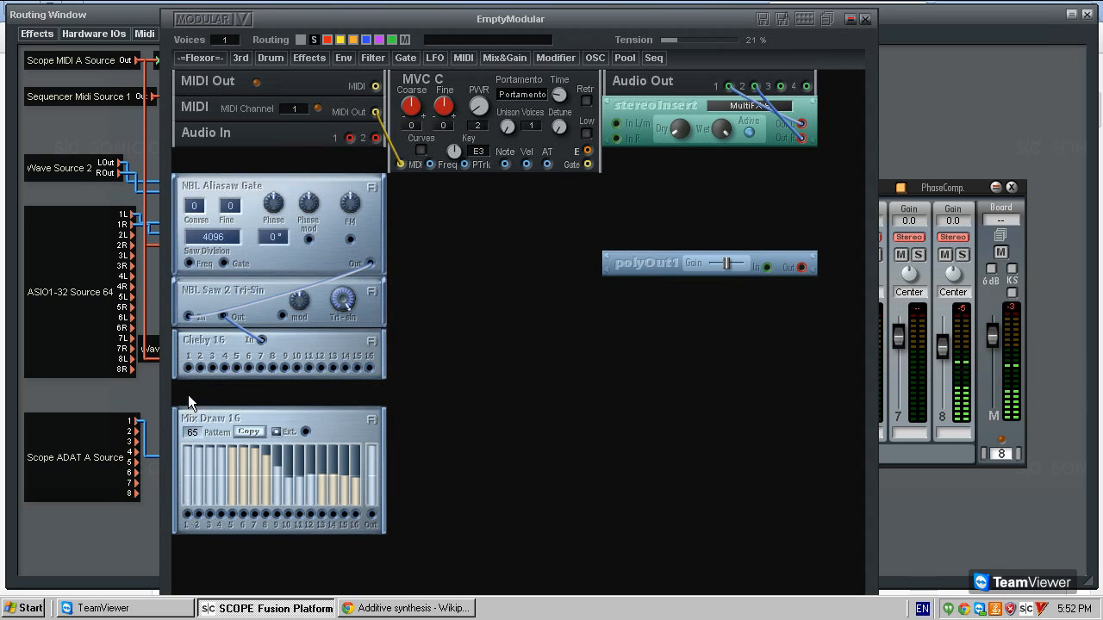
# - Draw an uneven pattern of channel levels in Mix Draw 16 and move the mixer into the column below polyOut1
pyautogui.moveTo(228, 478)
pyautogui.mouseDown()
pyautogui.moveTo(300, 448)
pyautogui.moveTo(357, 478)
pyautogui.mouseUp()
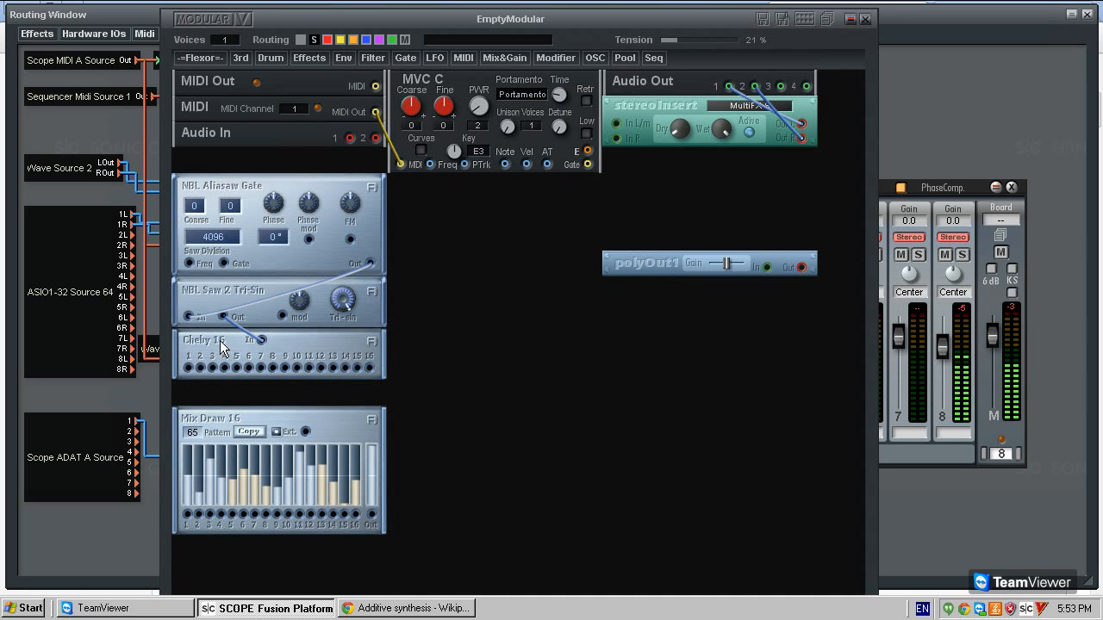
pyautogui.moveTo(225, 344); pyautogui.dragTo(226, 341)
pyautogui.moveTo(317, 411)
pyautogui.mouseDown()
pyautogui.moveTo(714, 403)
pyautogui.moveTo(748, 377)
pyautogui.mouseUp()
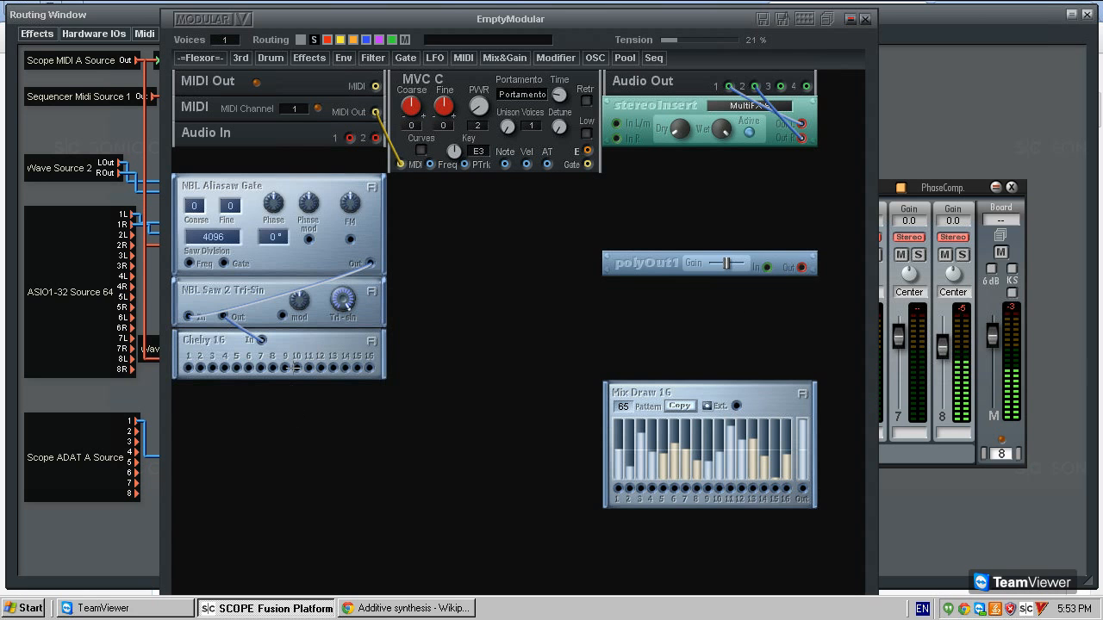
pyautogui.moveTo(323, 344)
pyautogui.mouseDown()
pyautogui.moveTo(321, 363)
pyautogui.moveTo(319, 350)
pyautogui.mouseUp()
# - Move the EmptyModular window aside to uncover the routing modules and open the additive_fm modular patch
pyautogui.moveTo(431, 25); pyautogui.dragTo(665, 15)
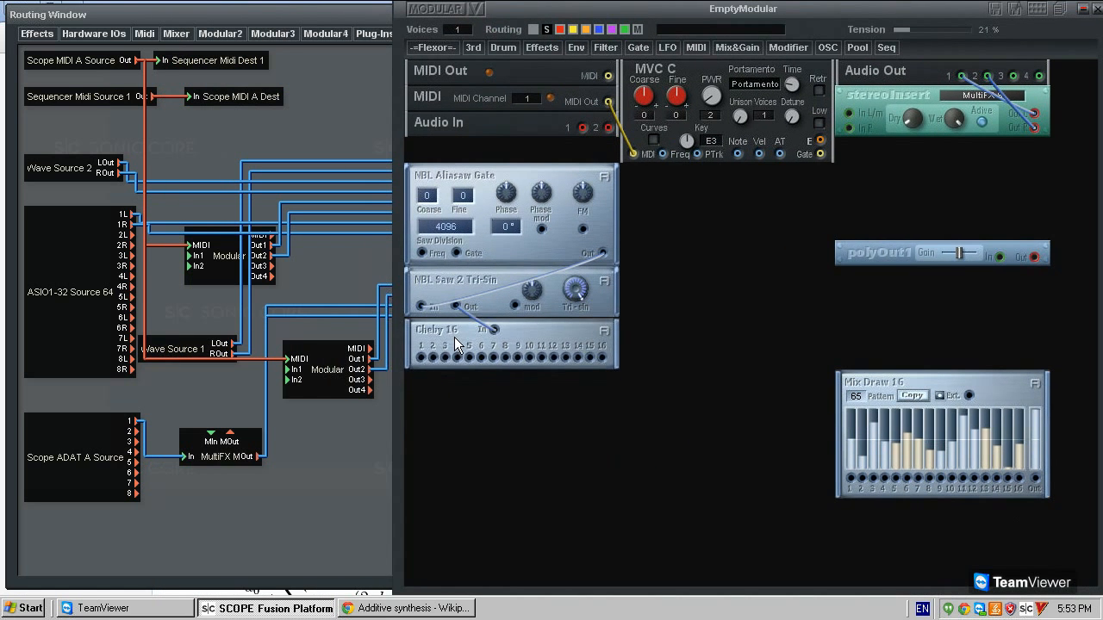
pyautogui.click(233, 244)
pyautogui.doubleClick(232, 243)
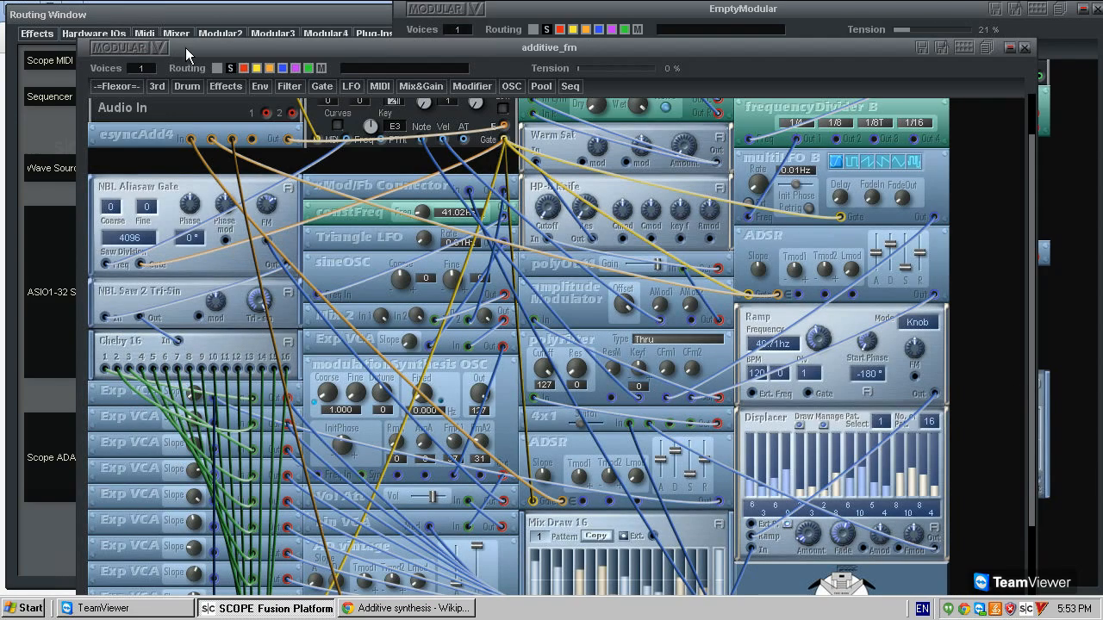
# - Examine how additive_fm routes the Cheby 16 outputs through individual Exp VCAs into Mix Draw 16, and close the patch
pyautogui.moveTo(182, 49); pyautogui.dragTo(190, 0)
pyautogui.scroll(-2, 142, 429)
pyautogui.scroll(-3, 153, 425)
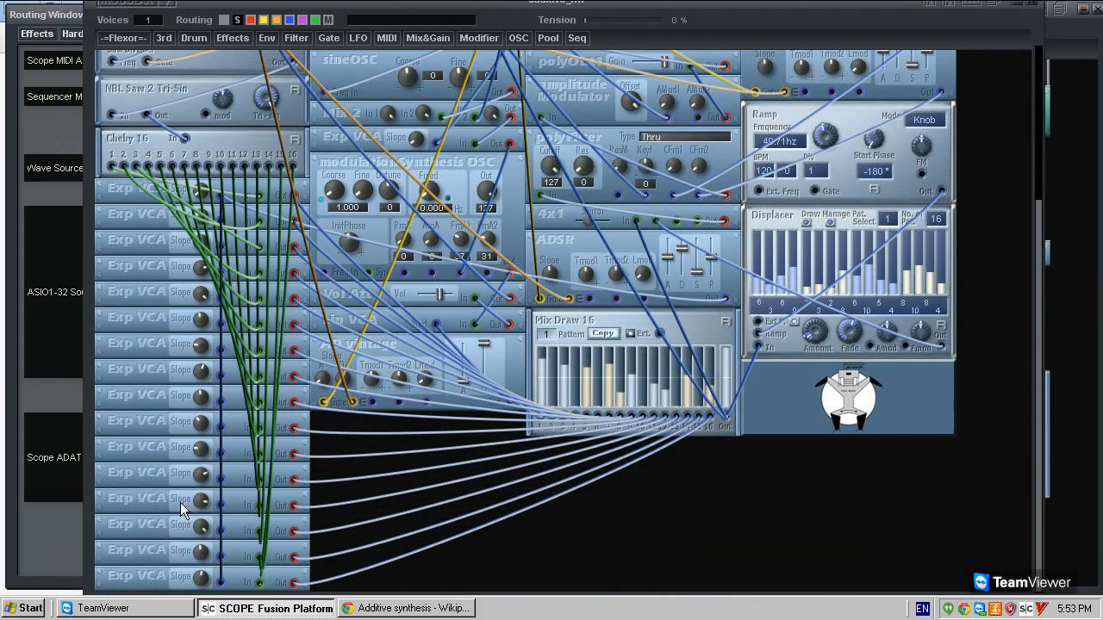
pyautogui.scroll(2, 226, 474)
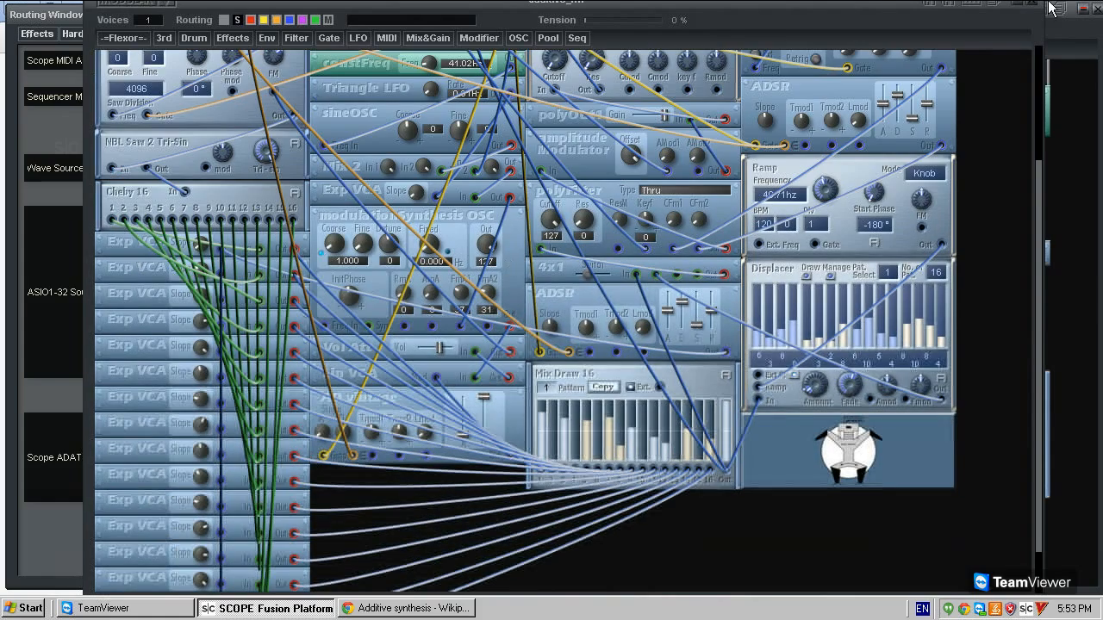
pyautogui.scroll(2, 463, 293)
pyautogui.moveTo(924, 15); pyautogui.dragTo(908, 48)
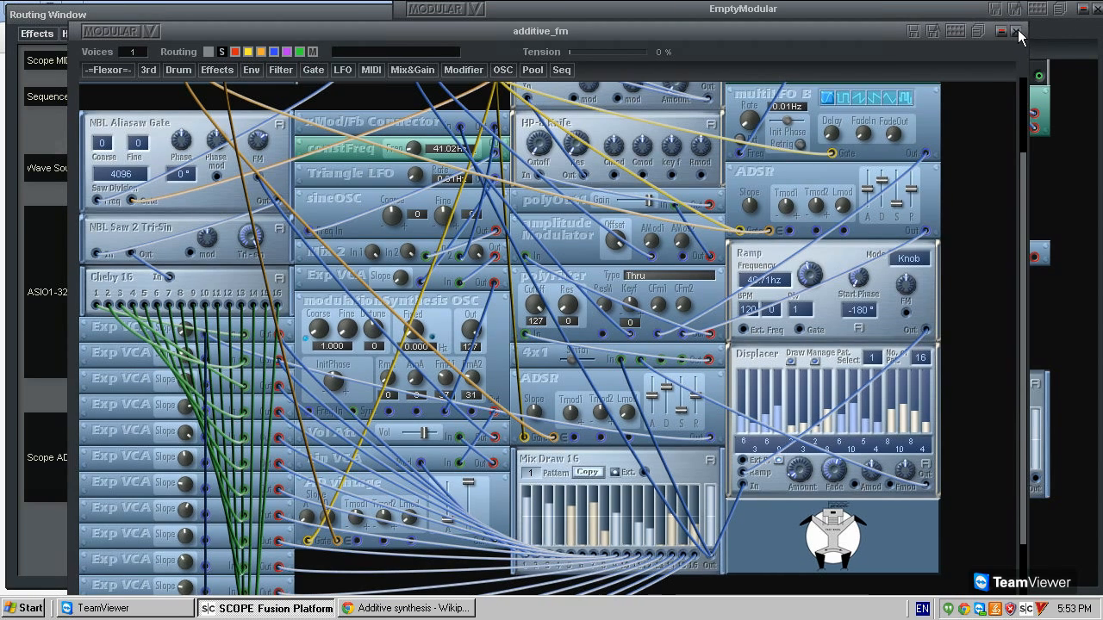
pyautogui.click(1017, 31)
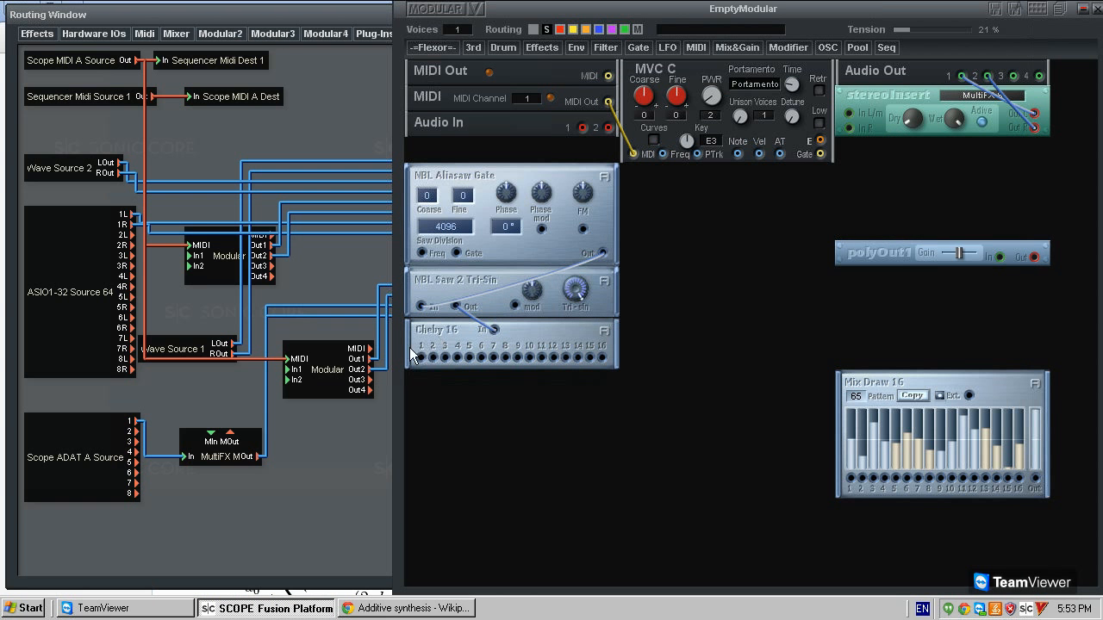
# - Move Mix Draw 16 back below Cheby 16 with a gap between them, and add an ADSR envelope beside Cheby 16
pyautogui.moveTo(889, 373); pyautogui.dragTo(455, 453)
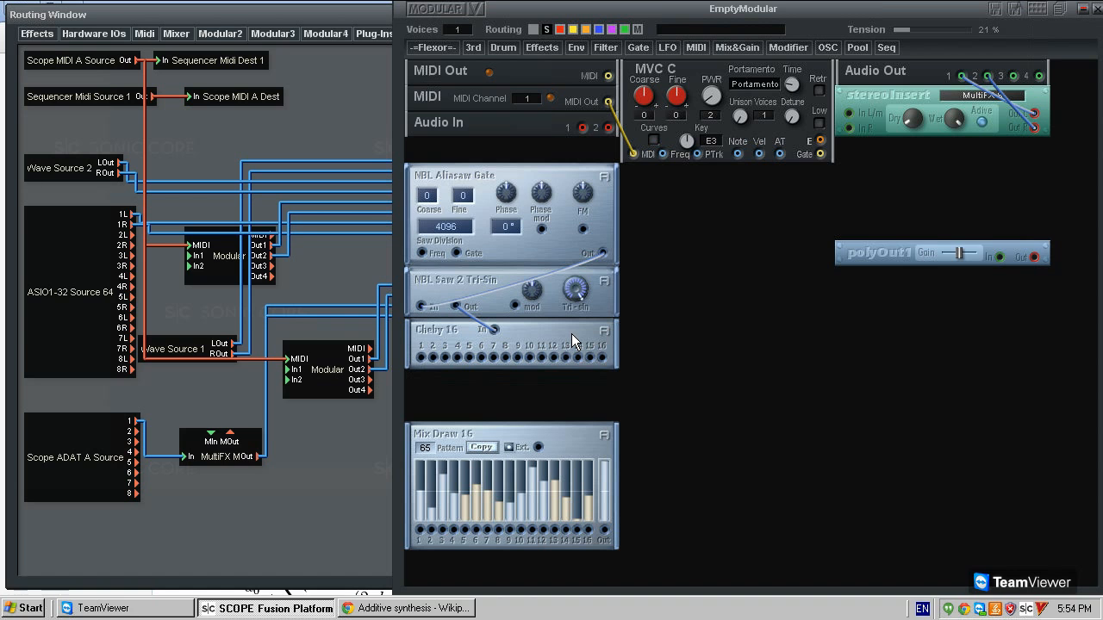
pyautogui.click(575, 48)
pyautogui.moveTo(608, 83)
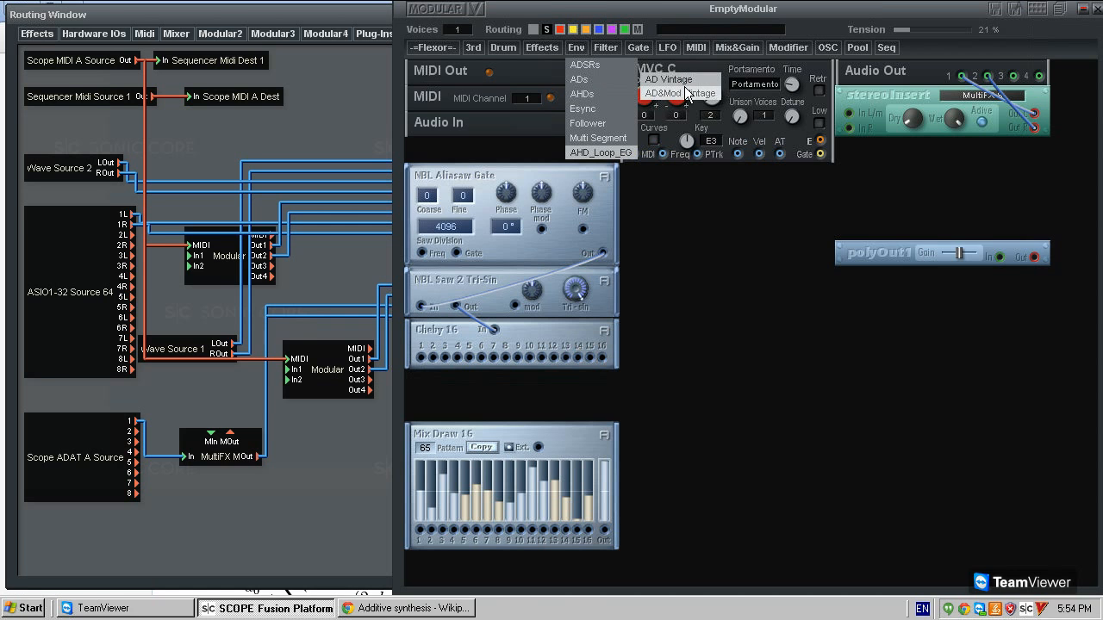
pyautogui.moveTo(627, 107)
pyautogui.moveTo(627, 67)
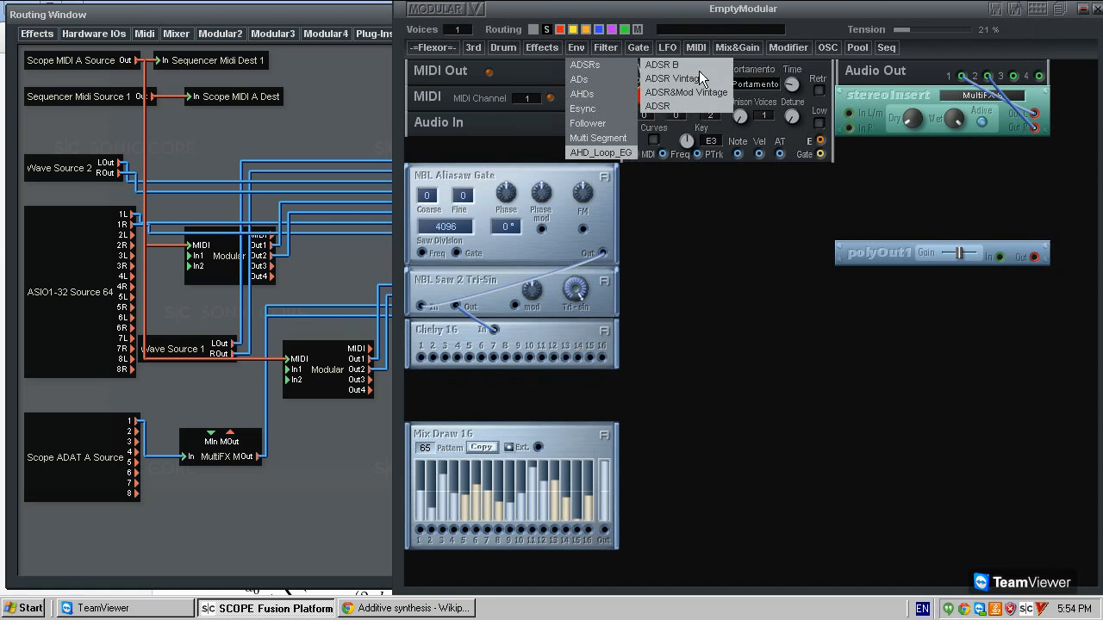
pyautogui.click(693, 104)
pyautogui.click(710, 307)
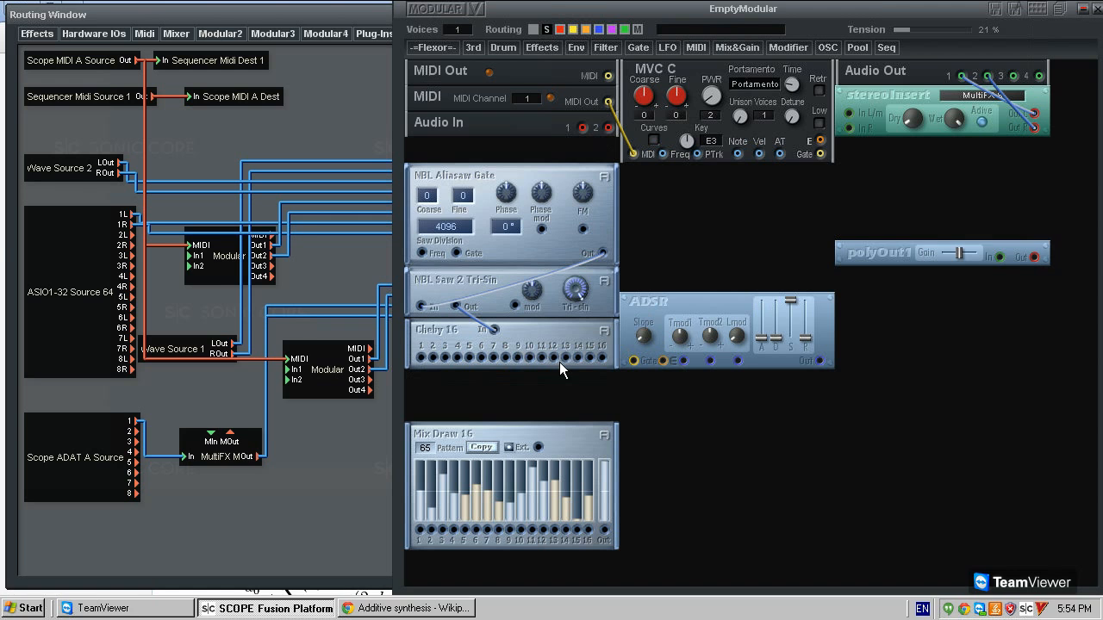
pyautogui.moveTo(692, 301); pyautogui.dragTo(706, 298)
pyautogui.moveTo(658, 302)
pyautogui.mouseDown()
pyautogui.moveTo(657, 273)
pyautogui.moveTo(667, 310)
pyautogui.mouseUp()
pyautogui.moveTo(743, 302); pyautogui.dragTo(747, 301)
pyautogui.moveTo(677, 302)
pyautogui.mouseDown()
pyautogui.moveTo(689, 276)
pyautogui.moveTo(675, 268)
pyautogui.moveTo(685, 292)
pyautogui.moveTo(673, 309)
pyautogui.mouseUp()
# - Reopen the additive_fm patch and move the ADSR above Mix Draw 16 into the free space below that mixer
pyautogui.doubleClick(229, 264)
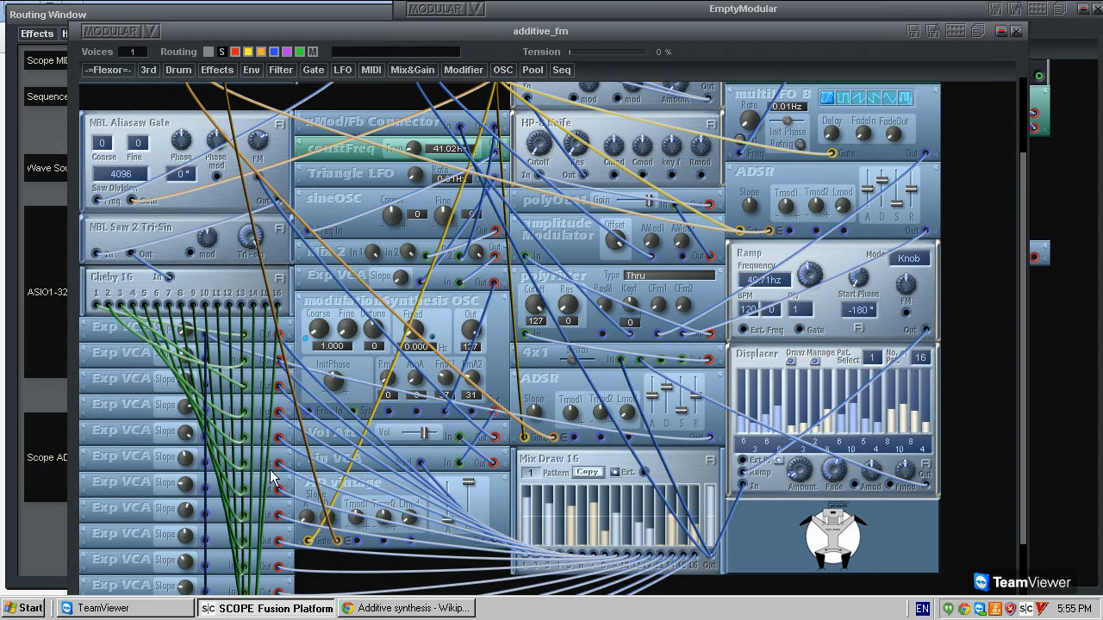
pyautogui.scroll(-3, 278, 563)
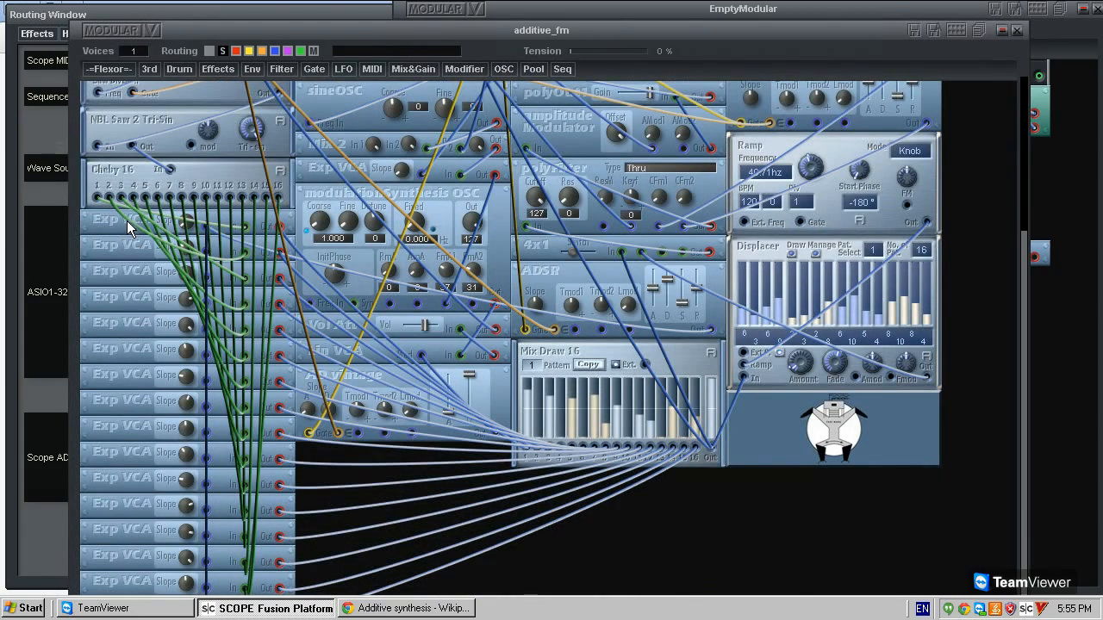
pyautogui.moveTo(382, 373)
pyautogui.mouseDown()
pyautogui.moveTo(388, 381)
pyautogui.moveTo(387, 369)
pyautogui.mouseUp()
pyautogui.moveTo(566, 277)
pyautogui.mouseDown()
pyautogui.moveTo(509, 510)
pyautogui.moveTo(629, 540)
pyautogui.moveTo(630, 526)
pyautogui.mouseUp()
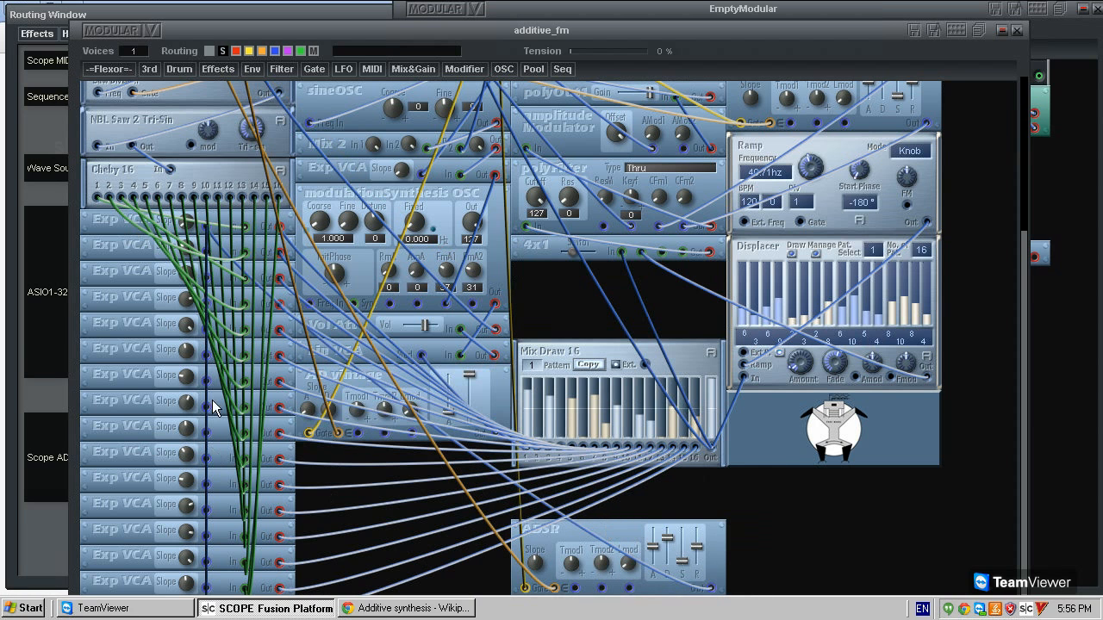
pyautogui.click(439, 610)
pyautogui.click(438, 612)
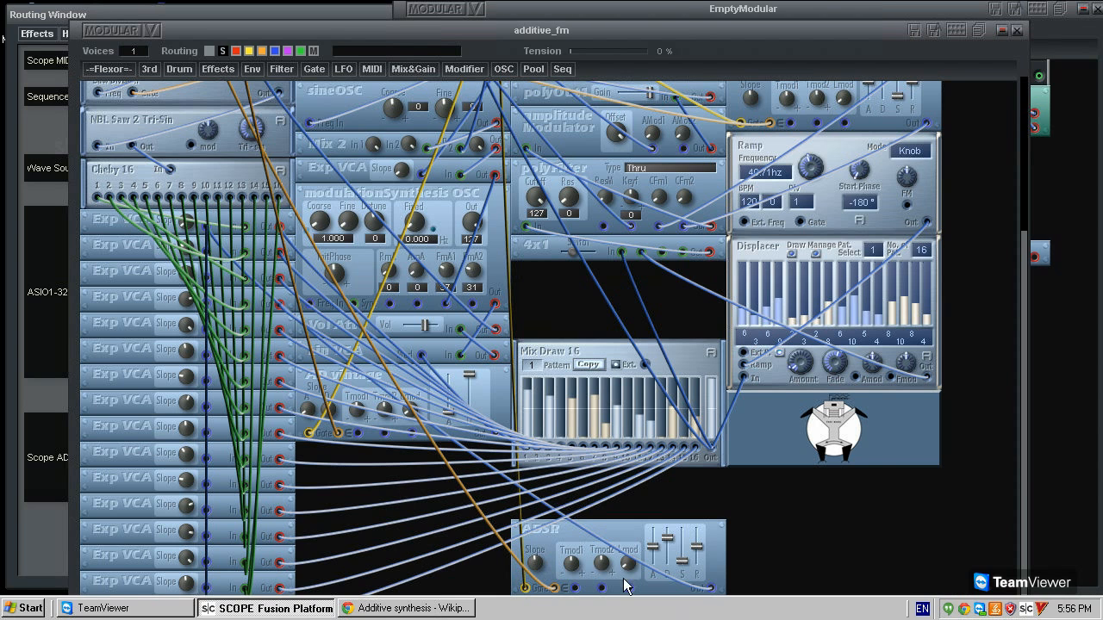
pyautogui.moveTo(592, 527); pyautogui.dragTo(624, 494)
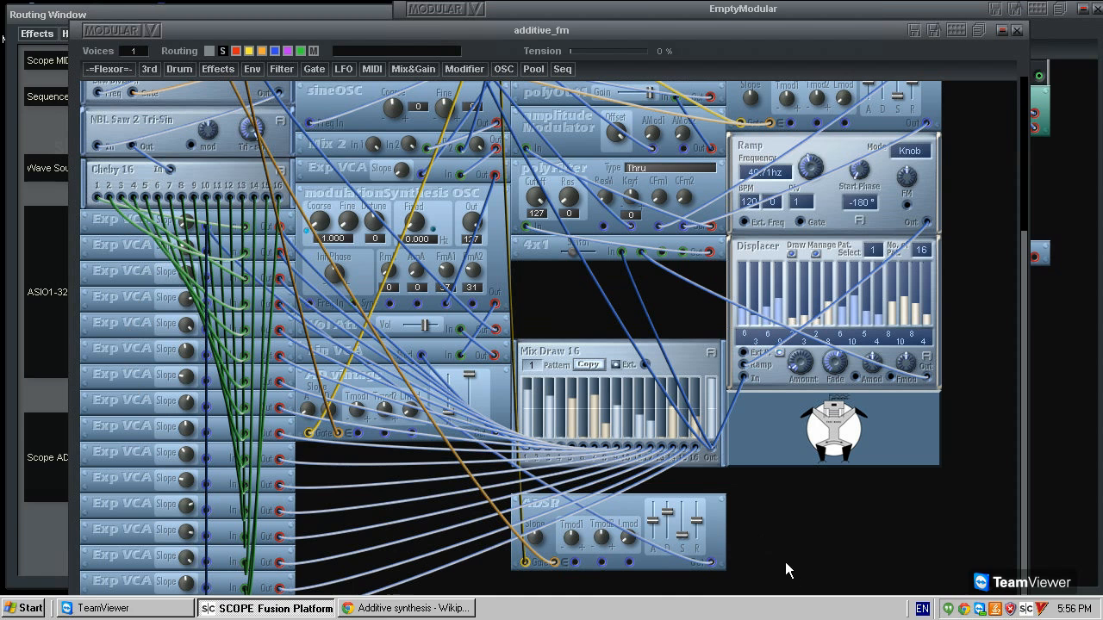
# - Try a duplicate of the ADSR with different envelope slider settings beside the original, and delete the copy
pyautogui.hotkey('ctrl', 'v')
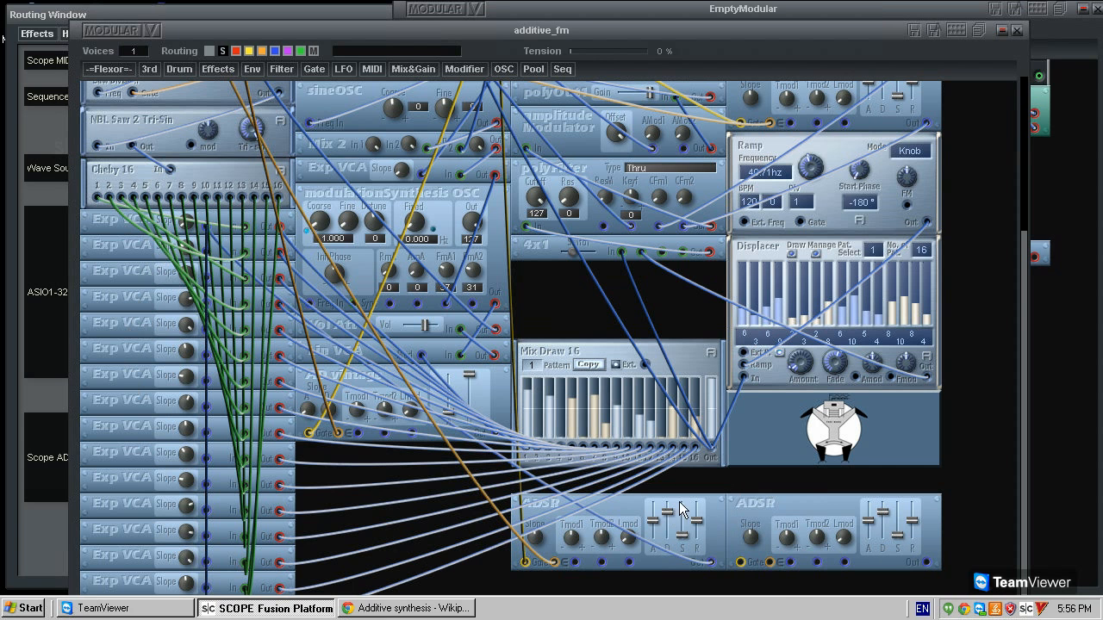
pyautogui.moveTo(866, 520); pyautogui.dragTo(911, 533)
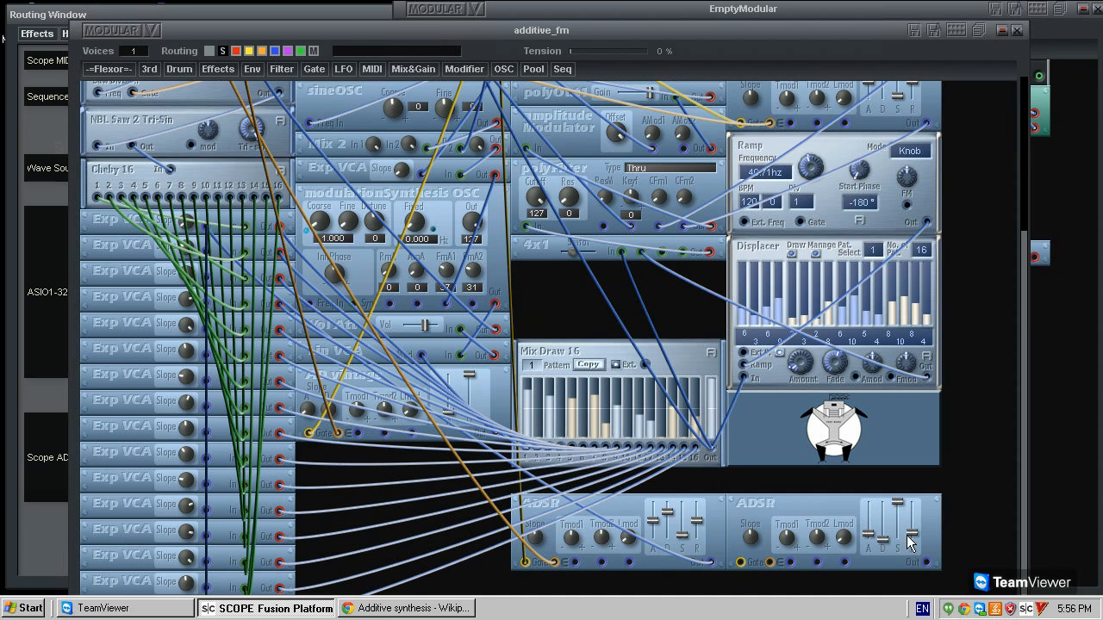
pyautogui.press('Delete')
pyautogui.click(502, 320)
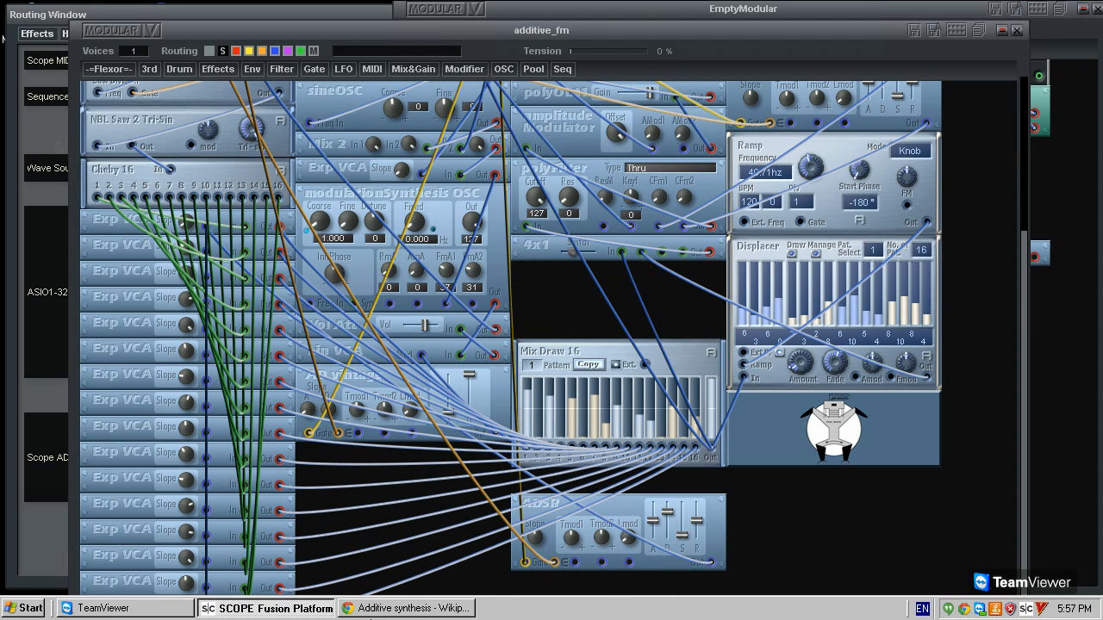
# - Switch to the browser, read the Facebook comments on the additive patch photo, and return to SCOPE Fusion Platform
pyautogui.click(405, 608)
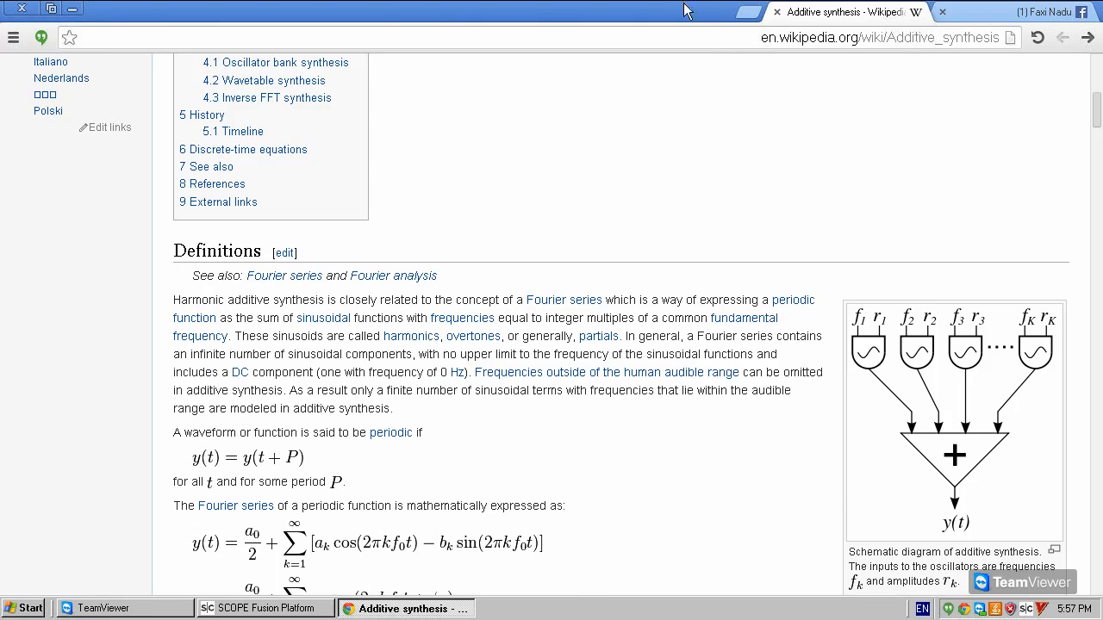
pyautogui.click(1034, 12)
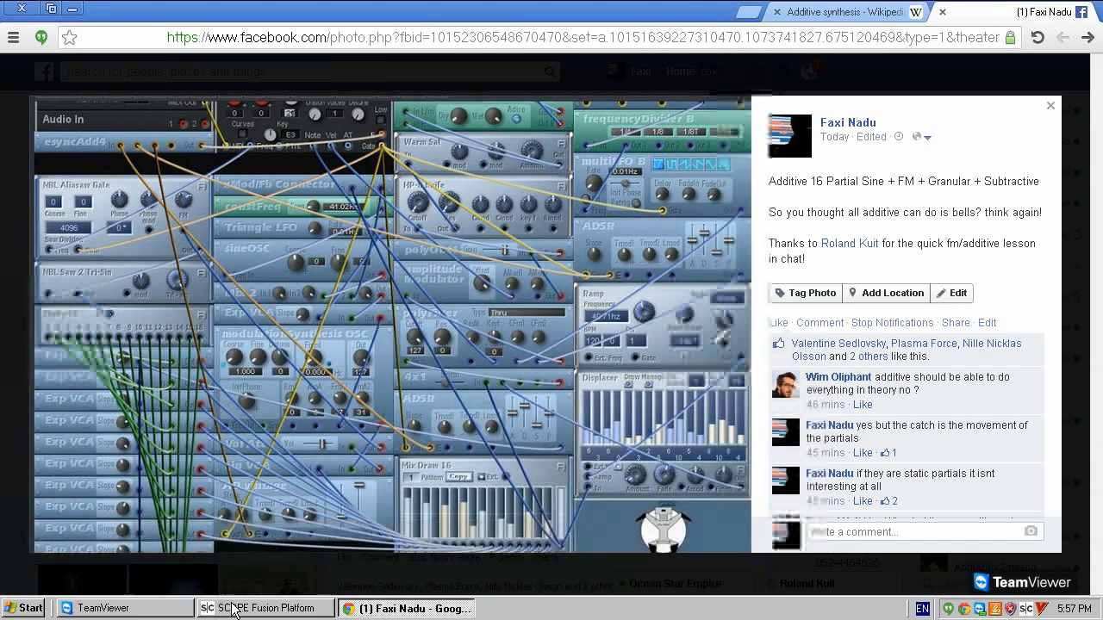
pyautogui.hotkey('alt', 'Tab')
pyautogui.hotkey('alt', 'Tab')
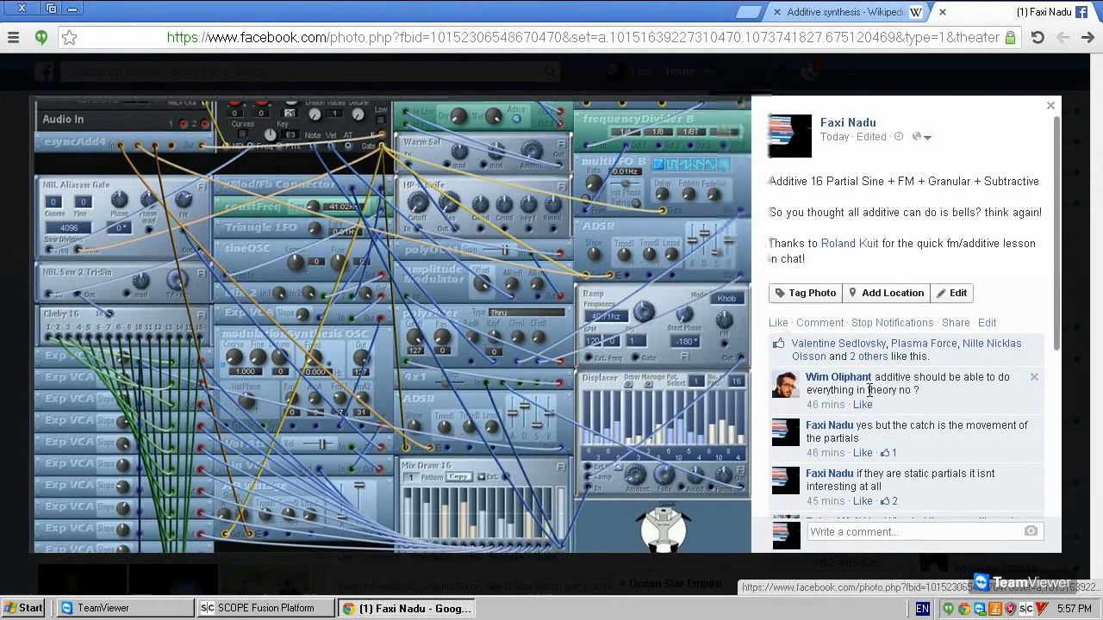
pyautogui.hotkey('alt', 'Tab')
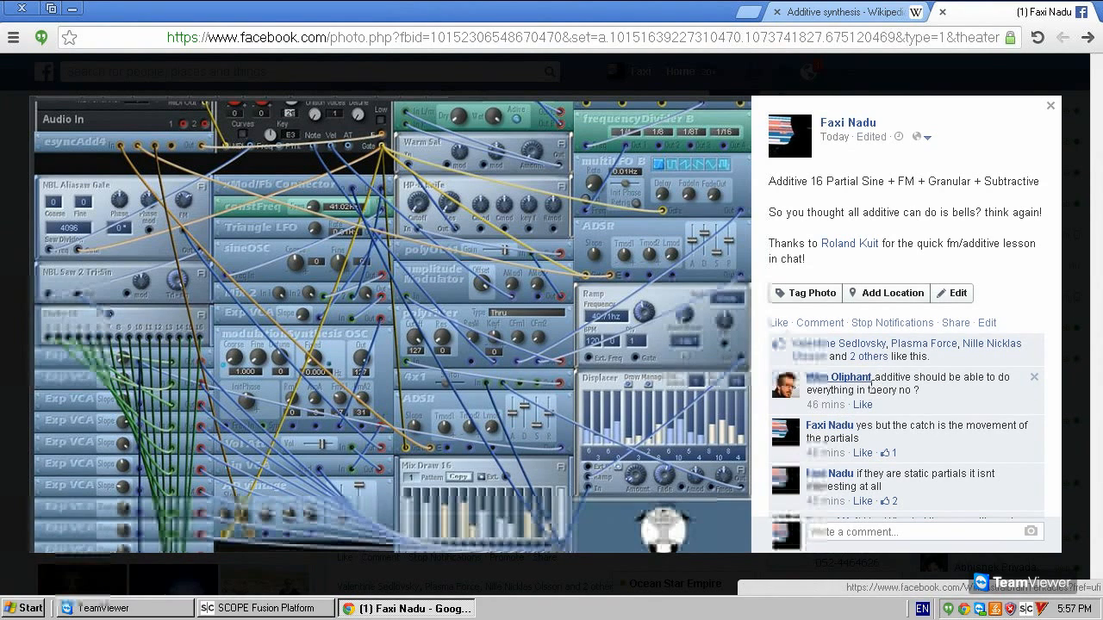
pyautogui.scroll(-1, 885, 390)
pyautogui.scroll(1, 879, 379)
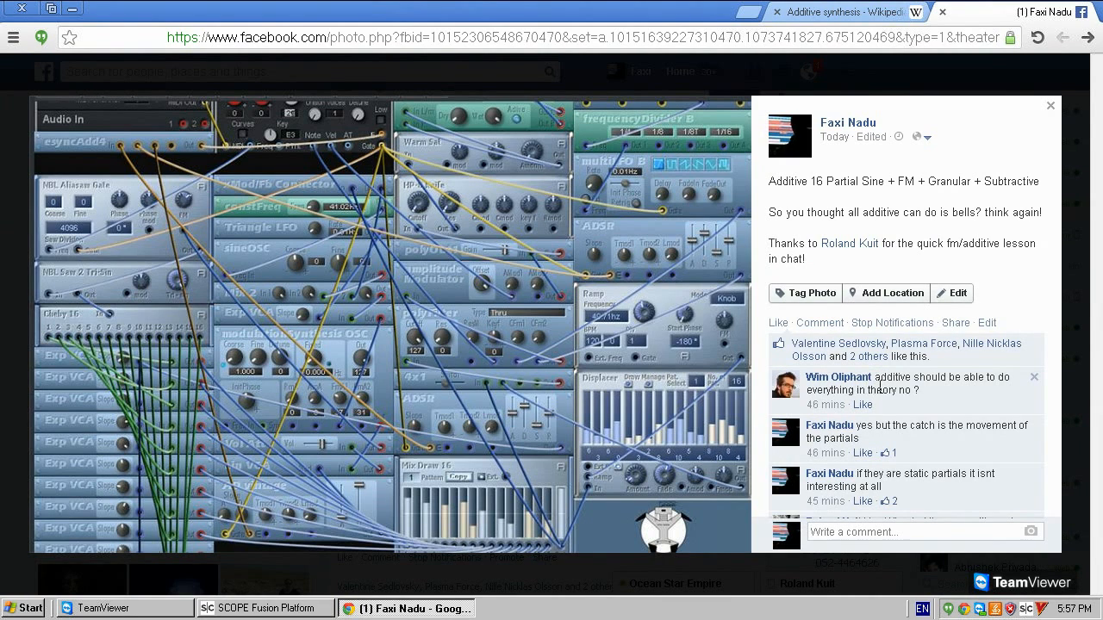
pyautogui.scroll(-1, 916, 396)
pyautogui.scroll(1, 916, 400)
pyautogui.scroll(-1, 920, 414)
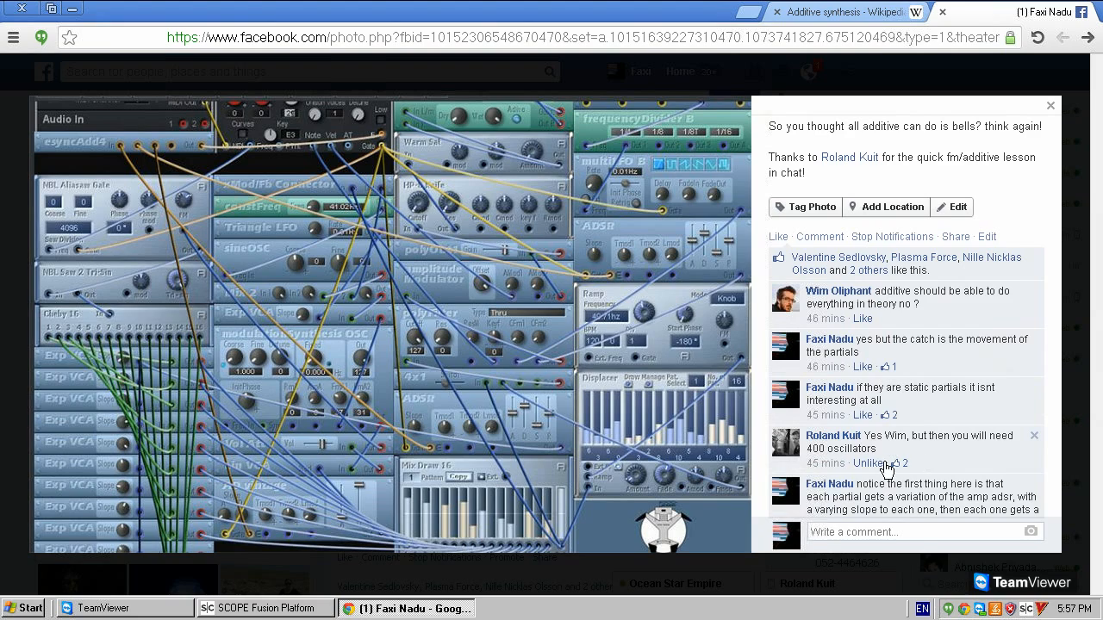
pyautogui.scroll(-2, 858, 447)
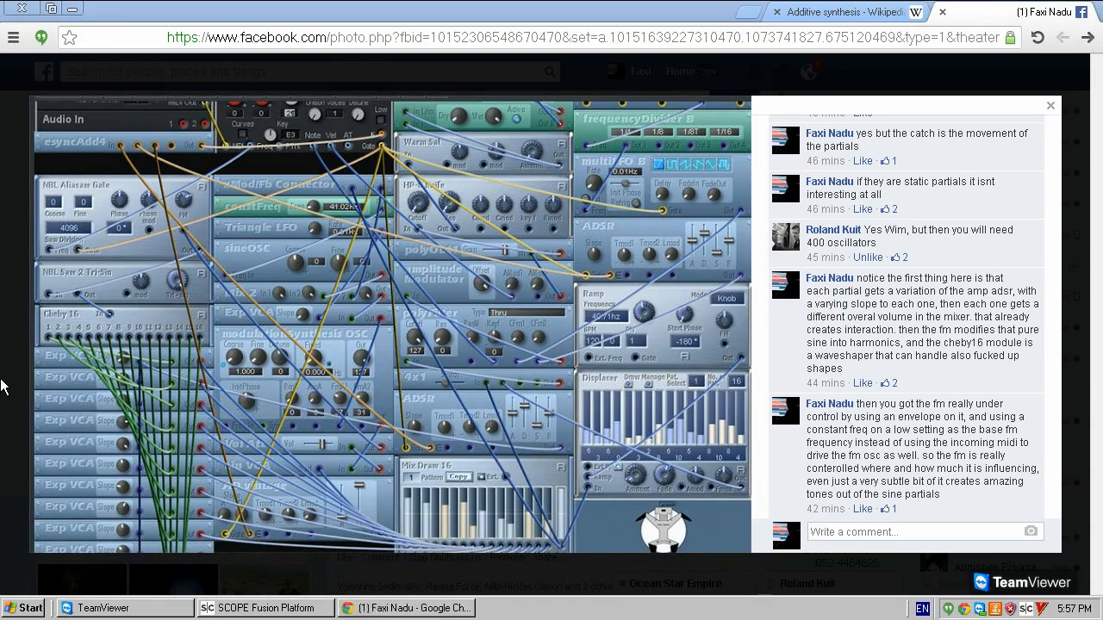
pyautogui.click(15, 346)
pyautogui.click(267, 608)
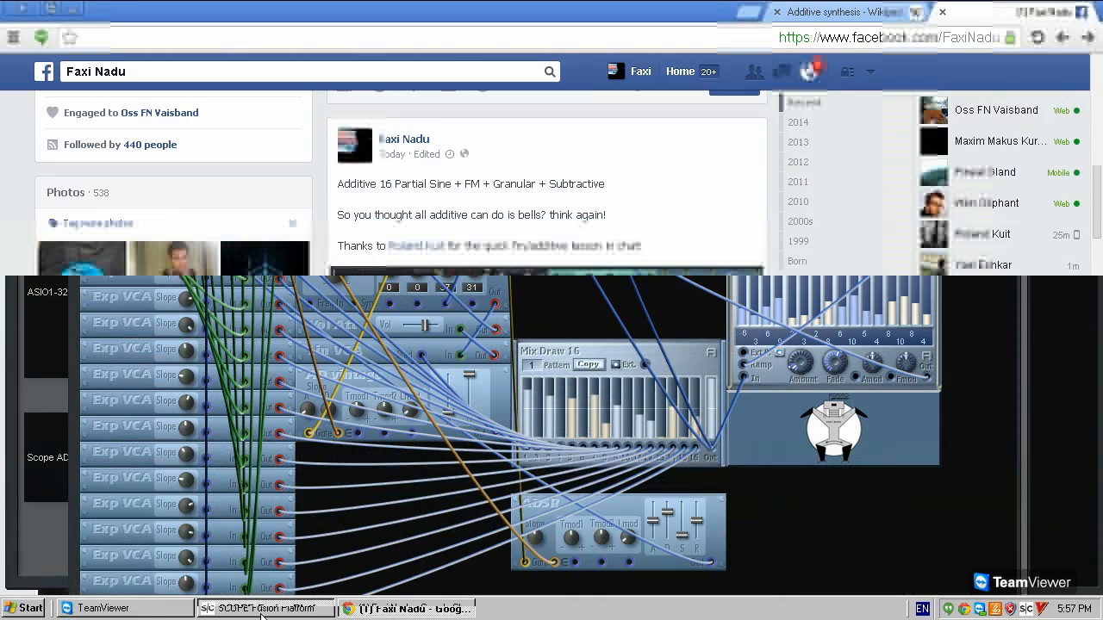
# - Close the browser and the additive_fm patch to return to the EmptyModular patch
pyautogui.click(438, 608)
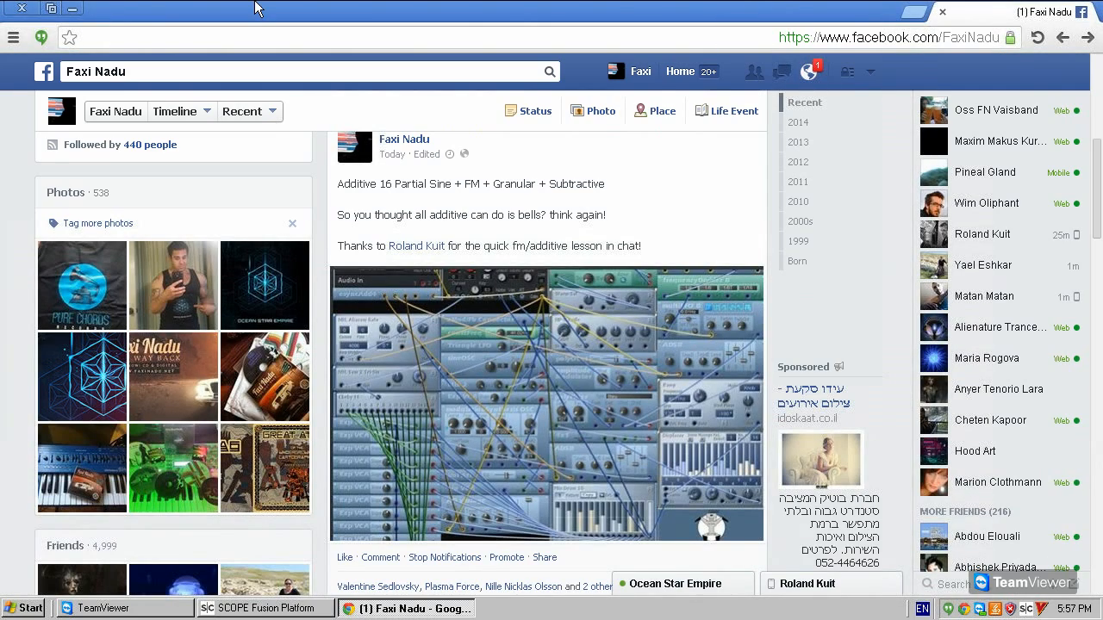
pyautogui.click(29, 10)
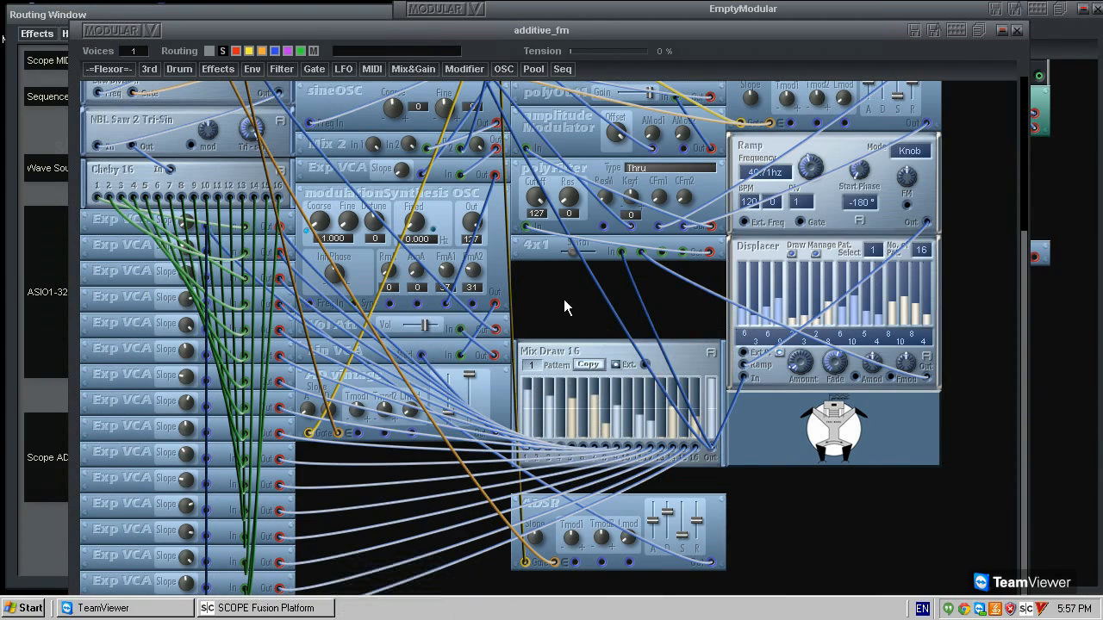
pyautogui.click(1017, 31)
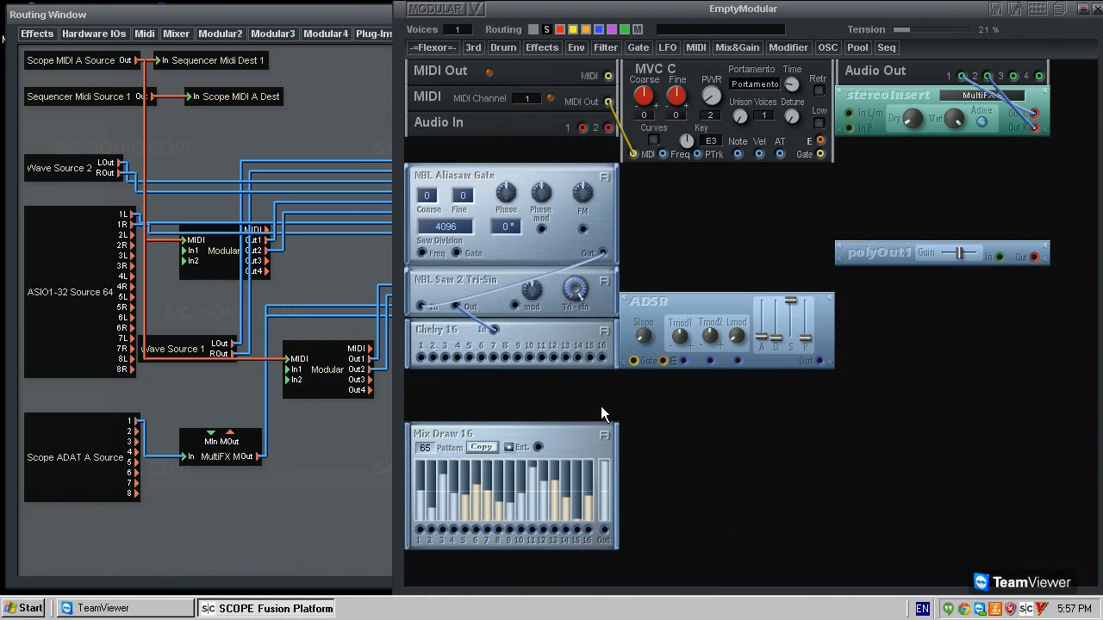
# - Move Mix Draw 16 into the middle column below the ADSR, and check the layout against the additive_fm patch
pyautogui.moveTo(586, 432); pyautogui.dragTo(800, 431)
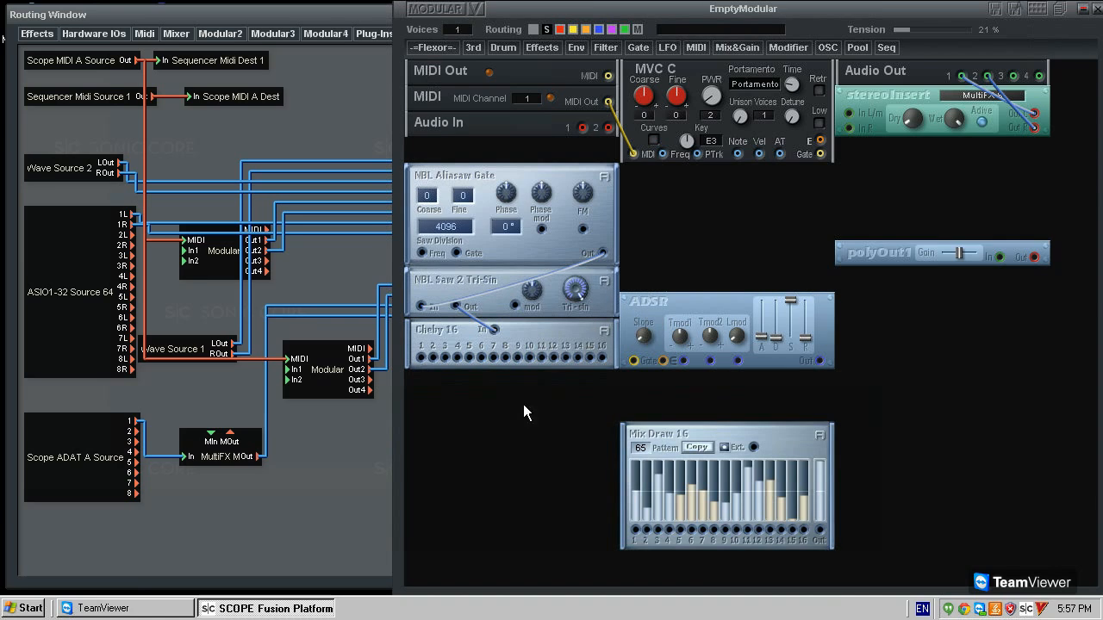
pyautogui.doubleClick(231, 255)
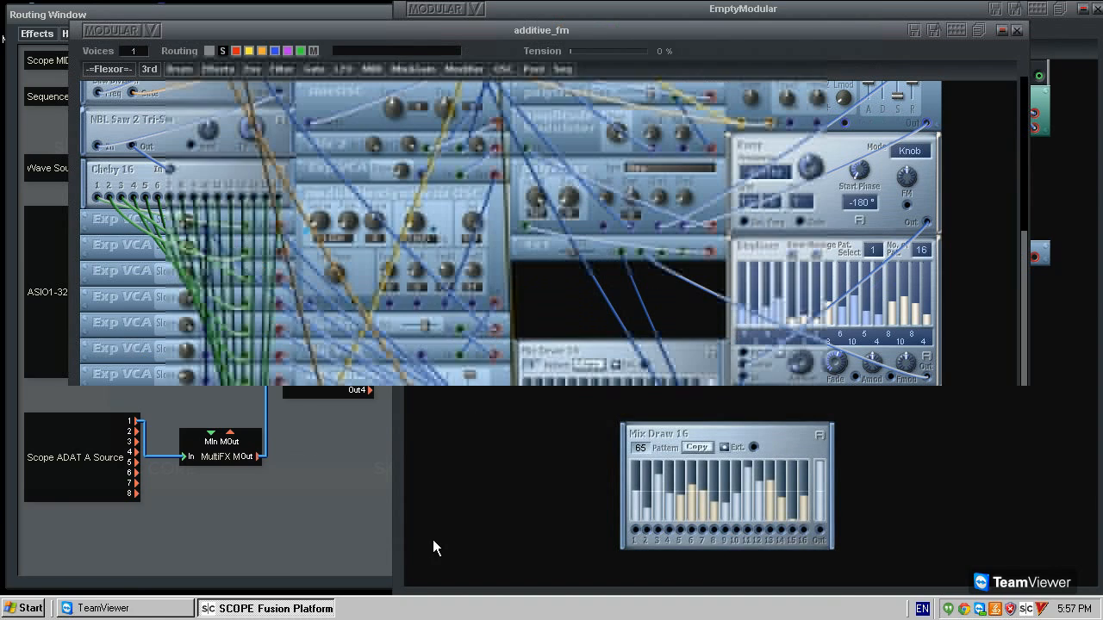
pyautogui.click(1016, 32)
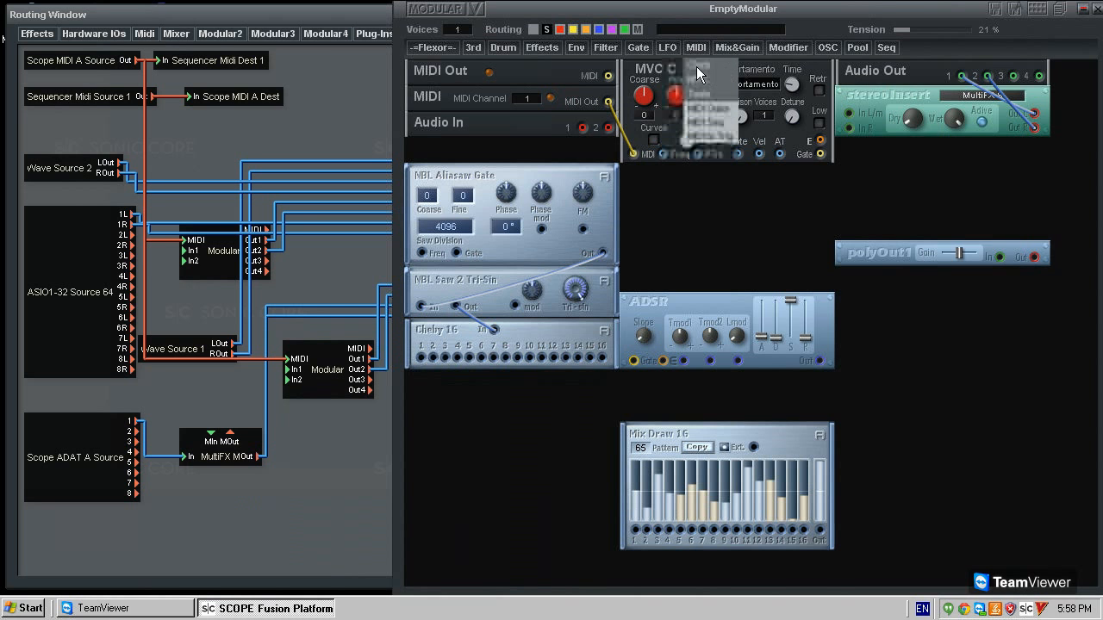
# - Add an Exponential VCA module directly beneath Cheby 16
pyautogui.moveTo(743, 50)
pyautogui.moveTo(743, 182)
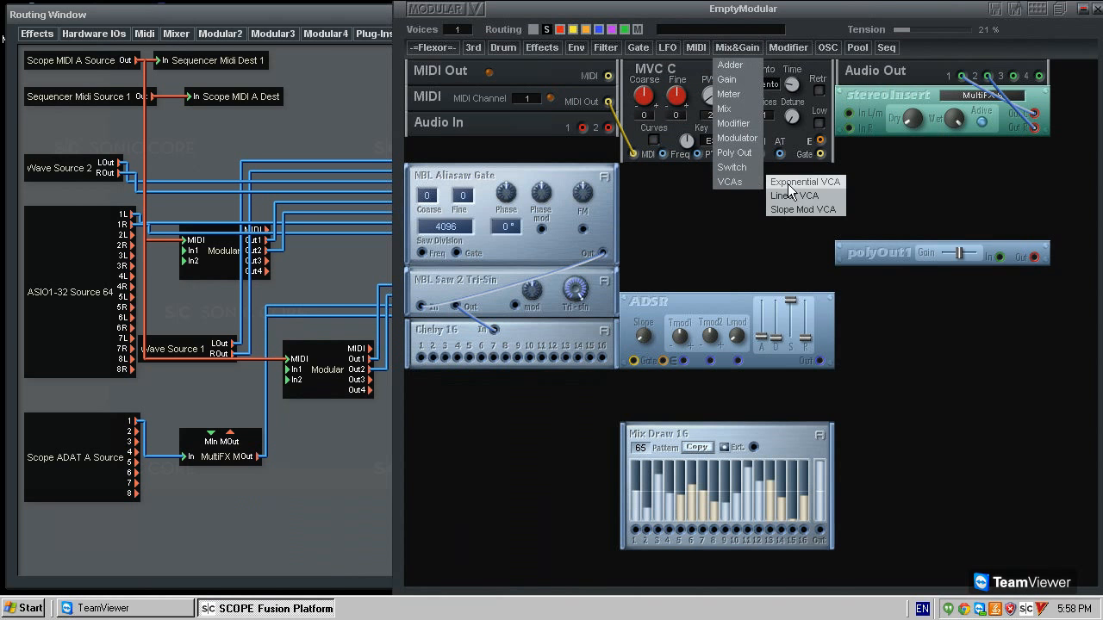
pyautogui.click(809, 184)
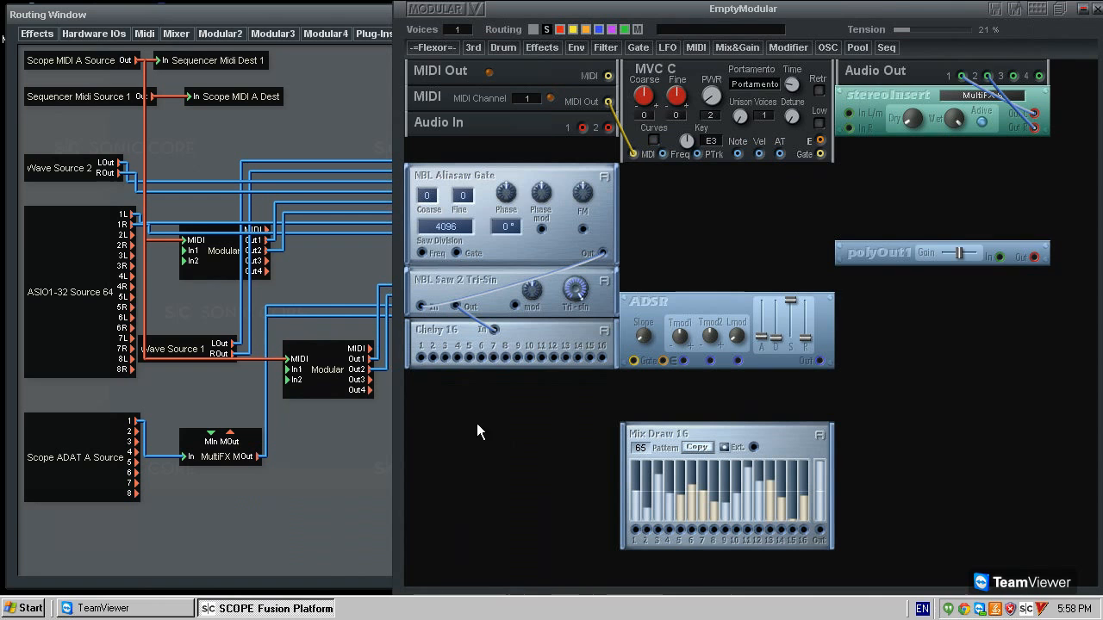
pyautogui.click(507, 382)
# - Try a Slope Mod VCA below the Exp VCA, moving it around for comparison, and delete it
pyautogui.click(755, 45)
pyautogui.moveTo(743, 179)
pyautogui.click(838, 198)
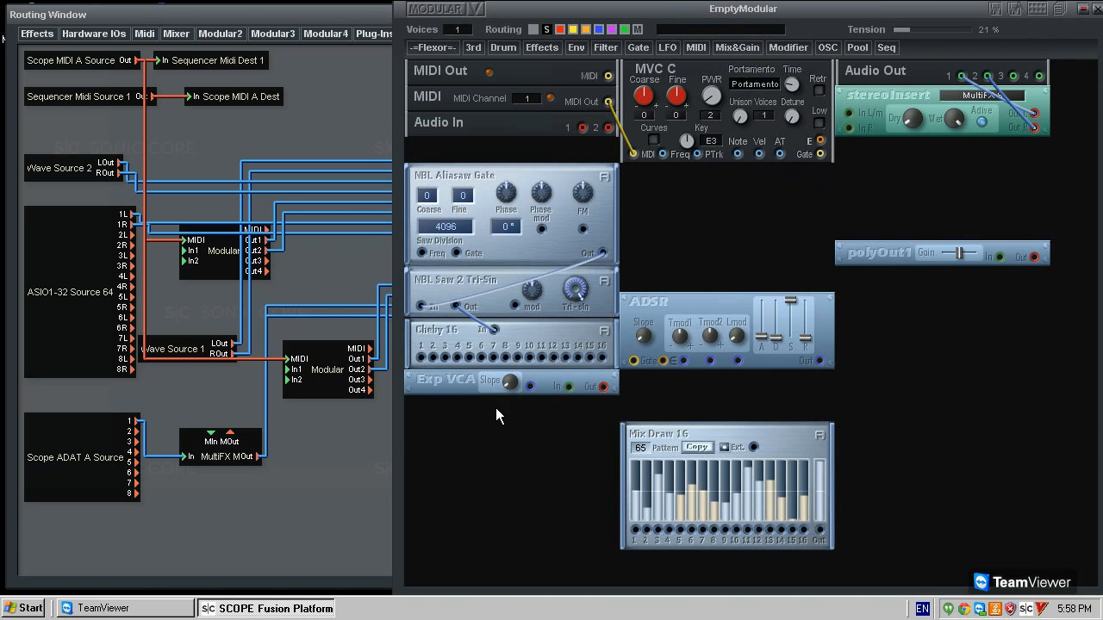
pyautogui.click(518, 412)
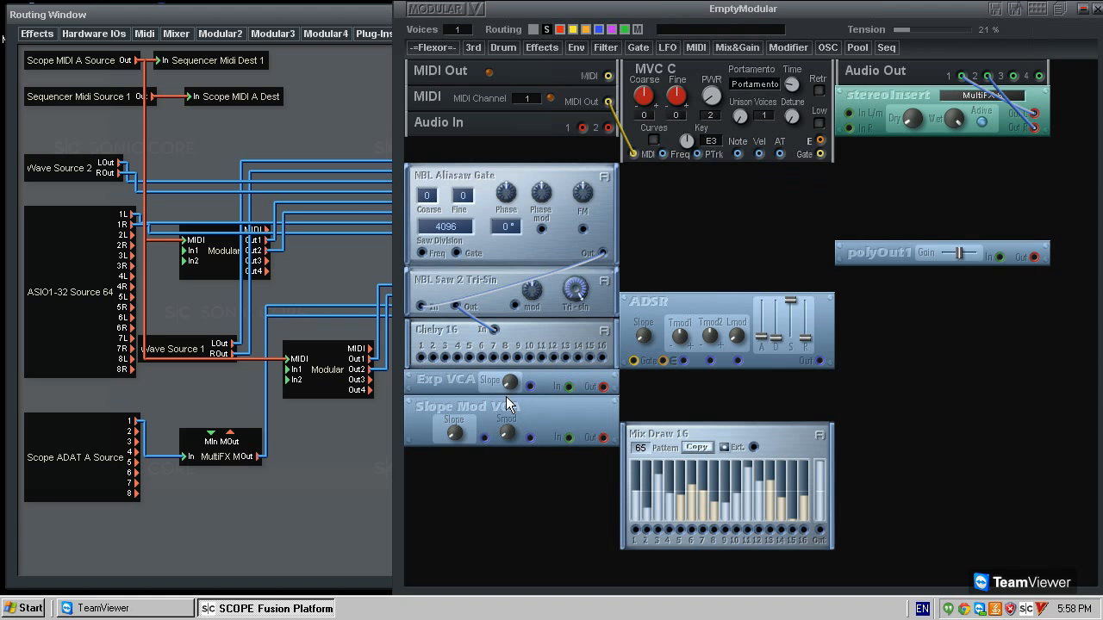
pyautogui.moveTo(506, 398); pyautogui.dragTo(936, 450)
pyautogui.moveTo(445, 386); pyautogui.dragTo(441, 393)
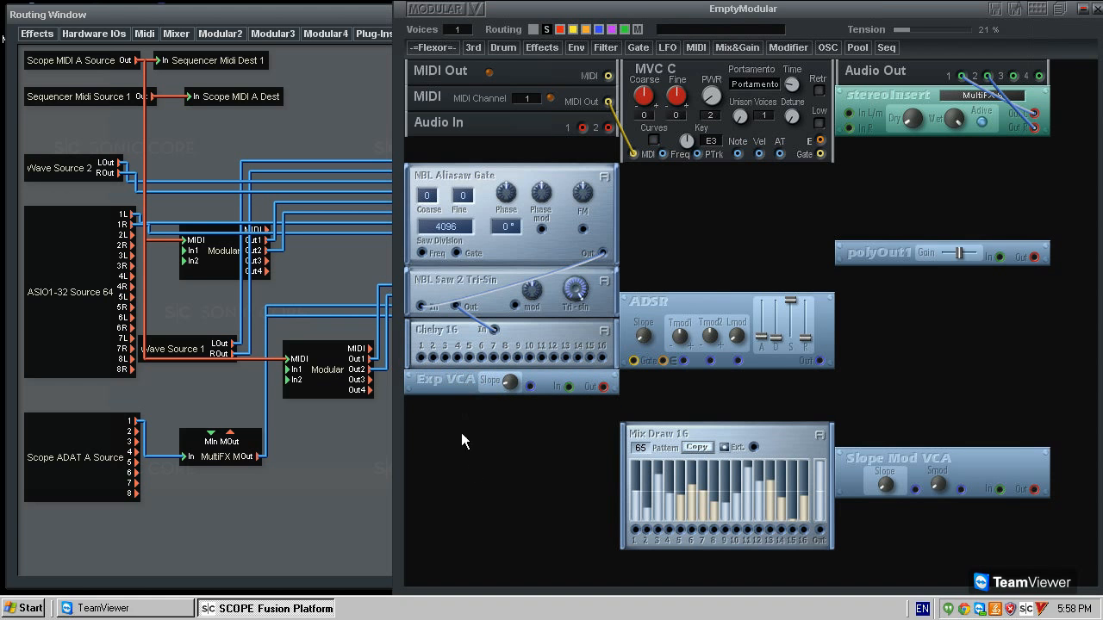
pyautogui.moveTo(534, 328); pyautogui.dragTo(537, 335)
pyautogui.moveTo(930, 450); pyautogui.dragTo(499, 442)
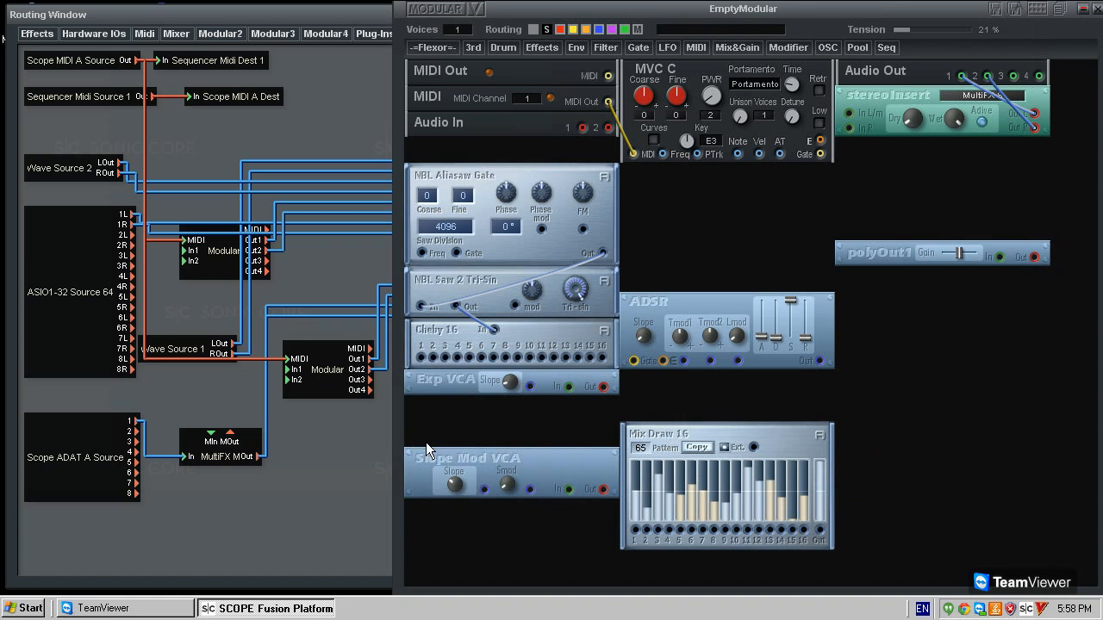
pyautogui.moveTo(494, 462); pyautogui.dragTo(494, 431)
pyautogui.rightClick(495, 435)
pyautogui.click(512, 471)
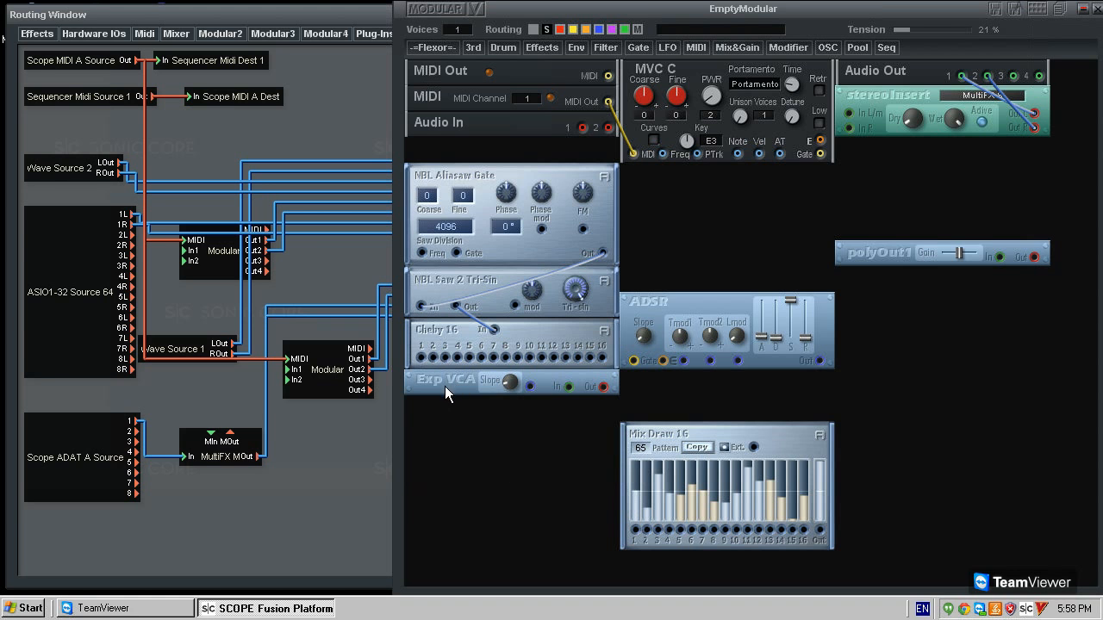
# - Paste copies of the Exp VCA beneath it until a column of 16 sits under Cheby 16
pyautogui.hotkey('ctrl', 'v')
pyautogui.hotkey('ctrl', 'v')
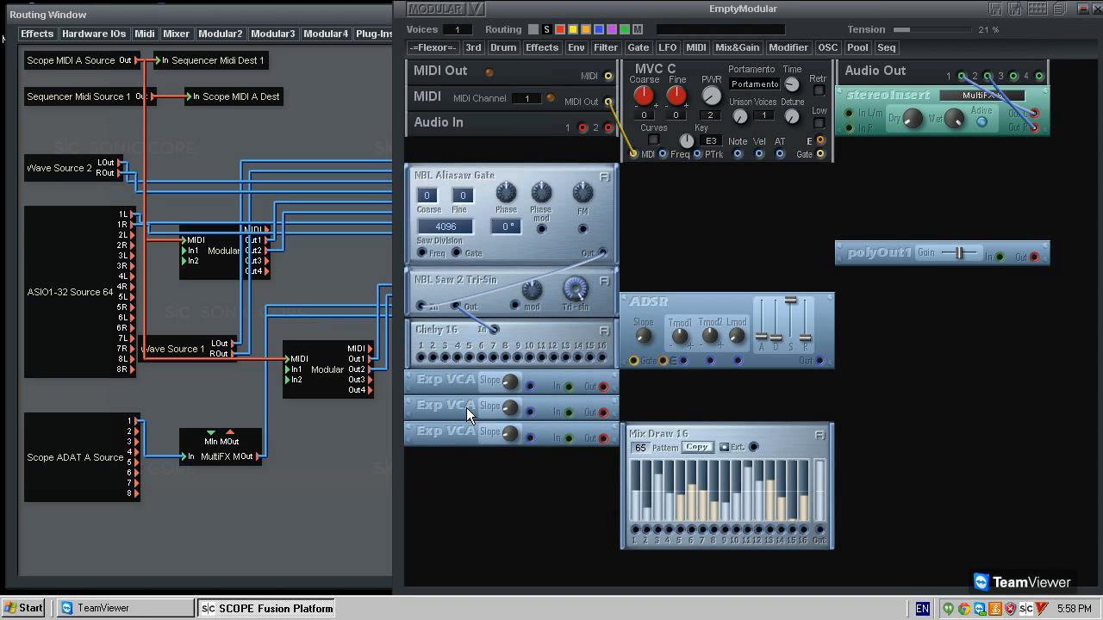
pyautogui.hotkey('ctrl', 'v')
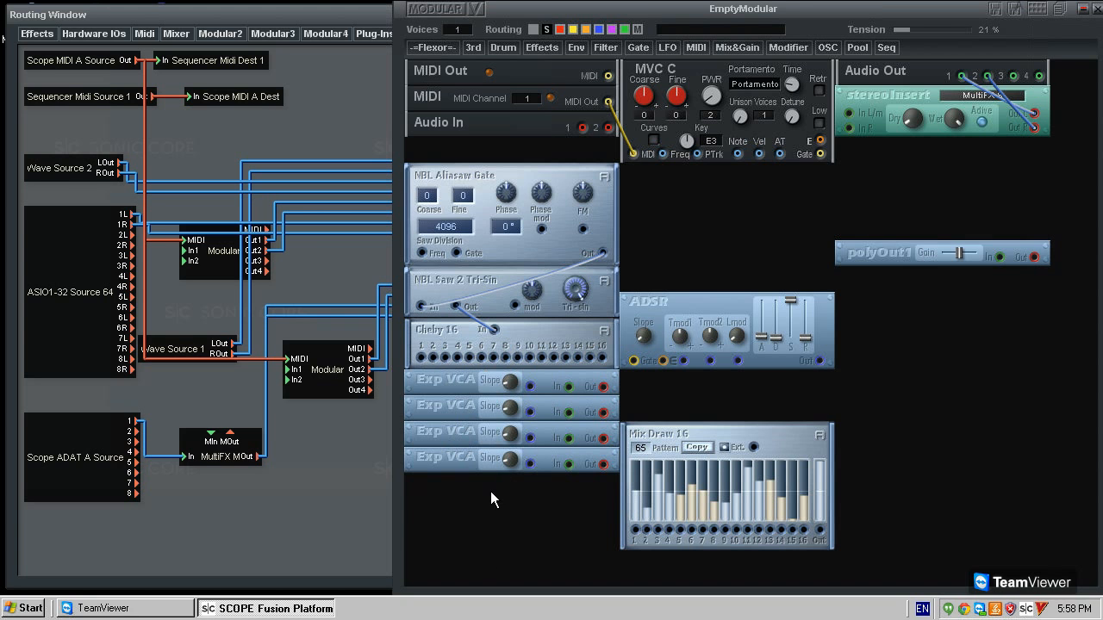
pyautogui.hotkey('ctrl', 'v')
pyautogui.hotkey('ctrl', 'v')
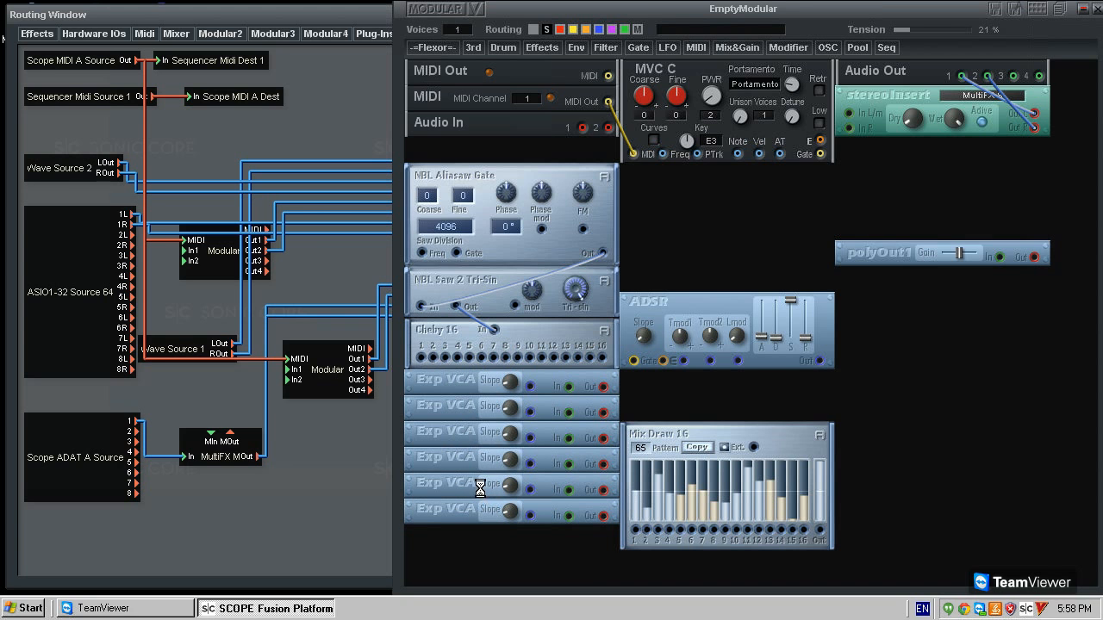
pyautogui.hotkey('ctrl', 'v')
pyautogui.hotkey('ctrl', 'v')
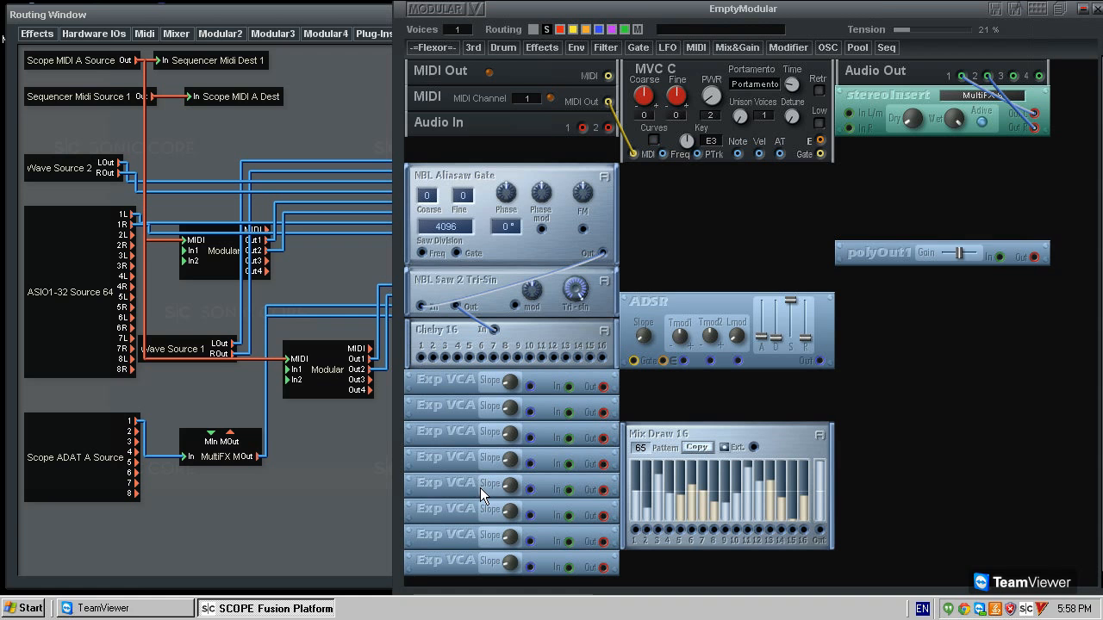
pyautogui.hotkey('ctrl', 'v')
pyautogui.hotkey('ctrl', 'v')
pyautogui.hotkey('ctrl', 'v')
pyautogui.scroll(-3, 480, 489)
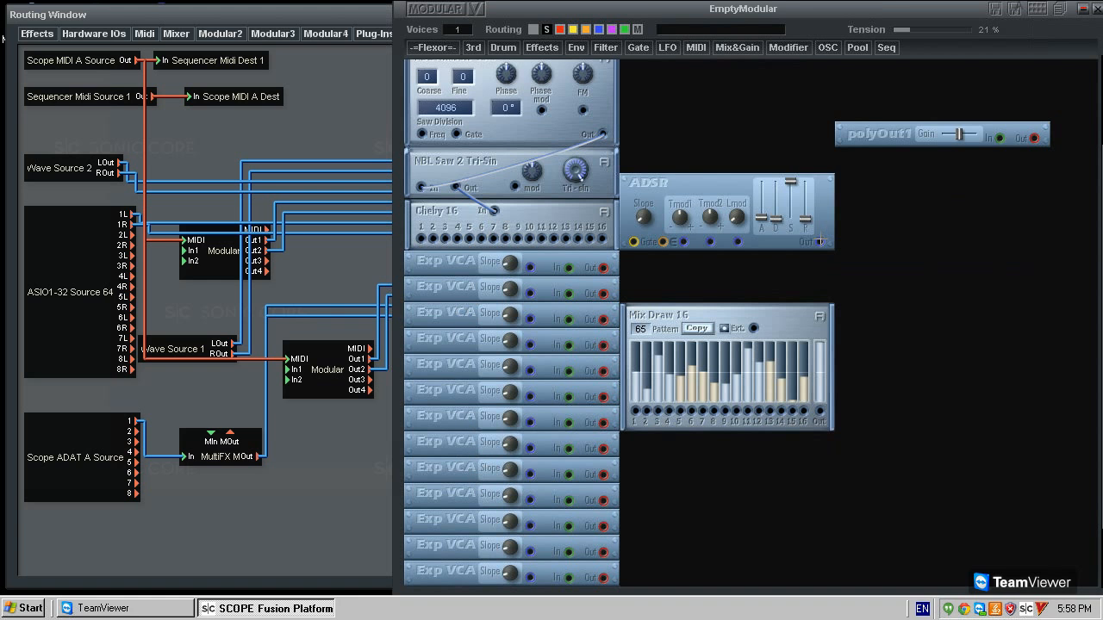
pyautogui.click(682, 193)
pyautogui.scroll(2, 620, 414)
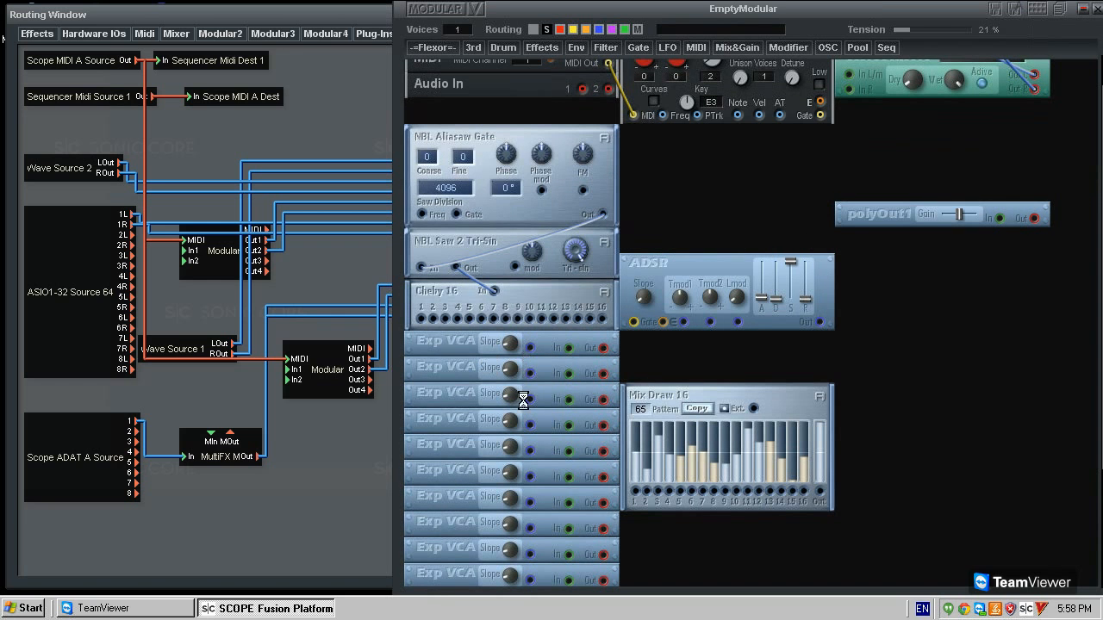
# - Connect the ADSR output to the first Exp VCA's modulation input, and try a direct cable to the second VCA
pyautogui.scroll(-4, 535, 557)
pyautogui.scroll(1, 522, 571)
pyautogui.click(529, 243)
pyautogui.click(817, 219)
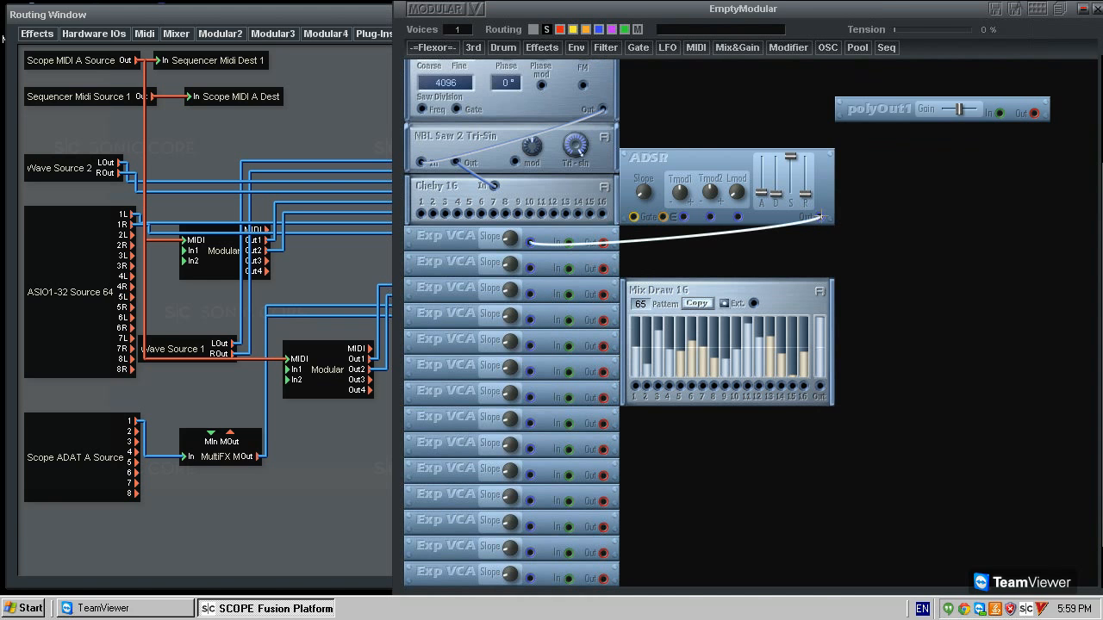
pyautogui.click(531, 268)
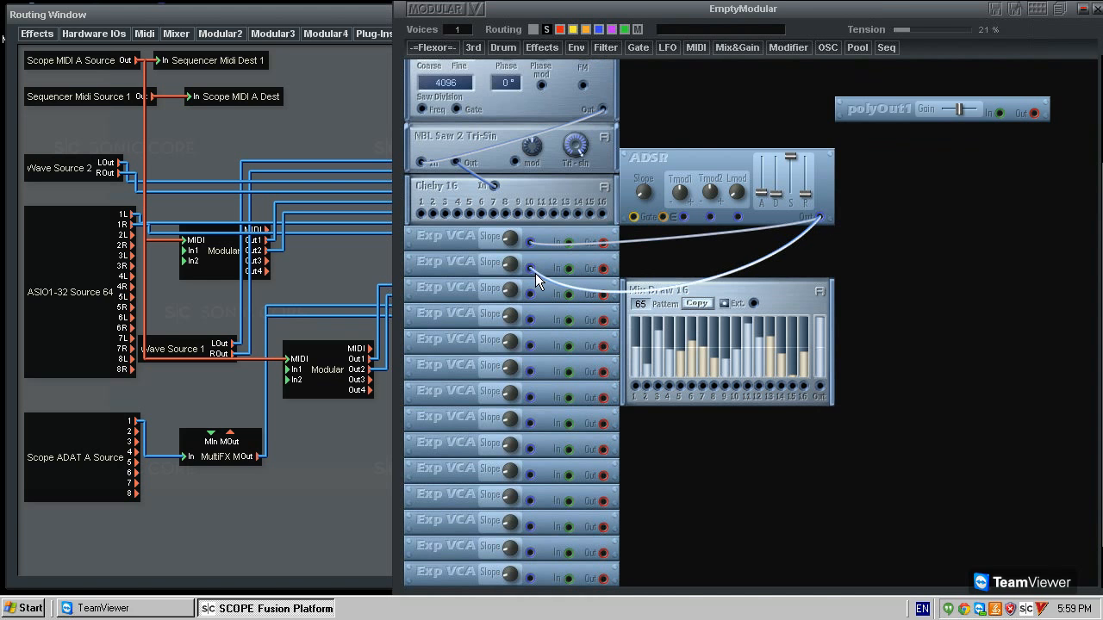
pyautogui.click(743, 265)
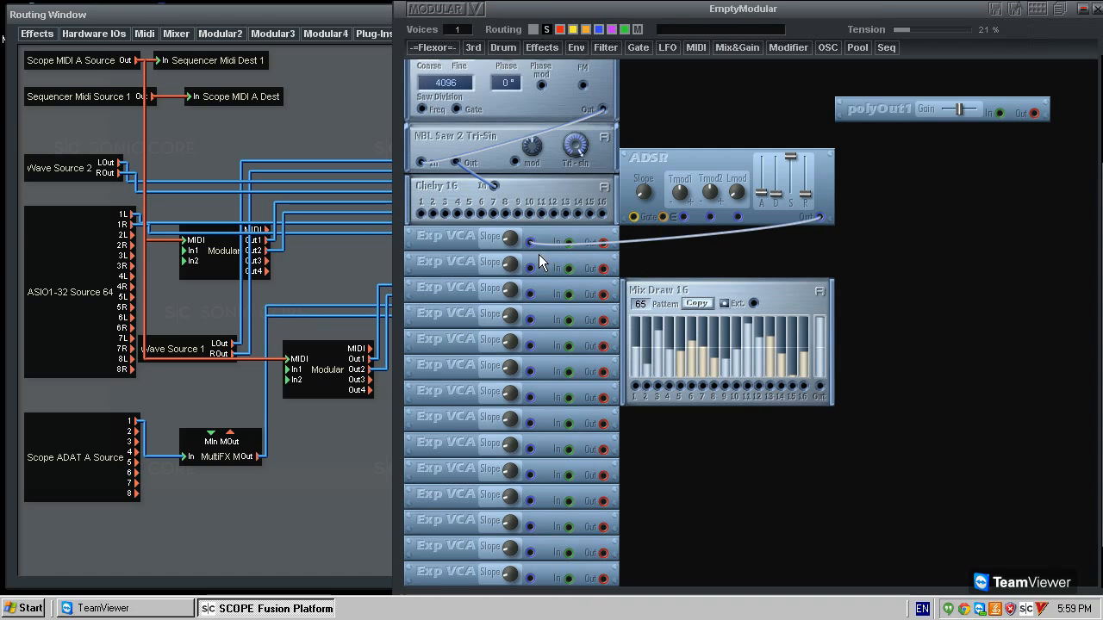
# - Daisy-chain the modulation inputs of all 16 Exp VCAs from the first one down the column
pyautogui.moveTo(530, 242); pyautogui.dragTo(530, 268)
pyautogui.click(530, 319)
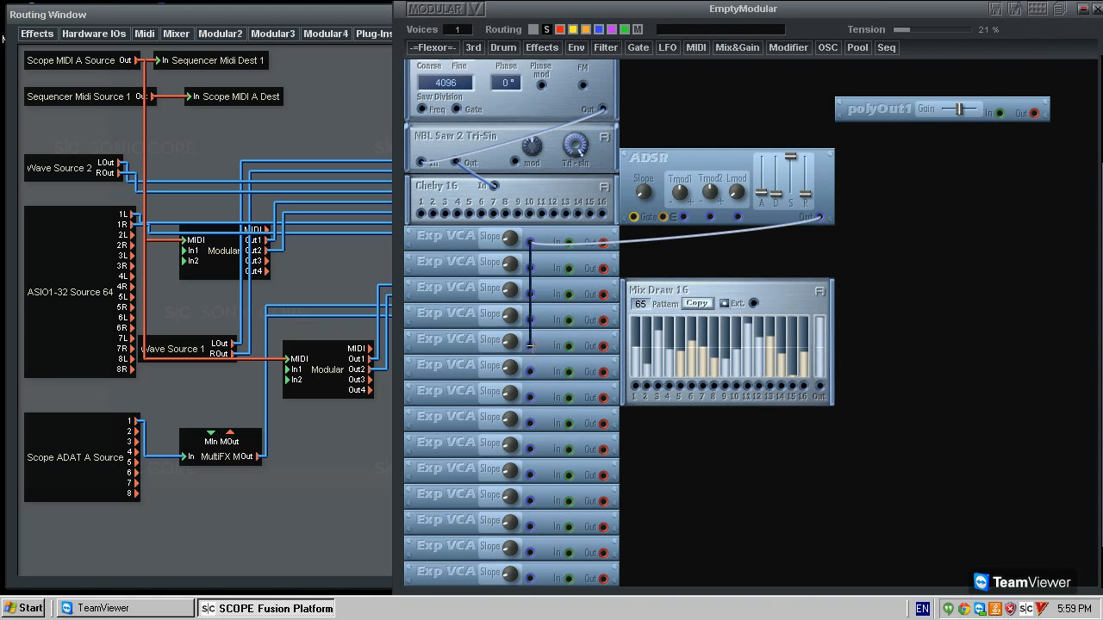
pyautogui.click(530, 398)
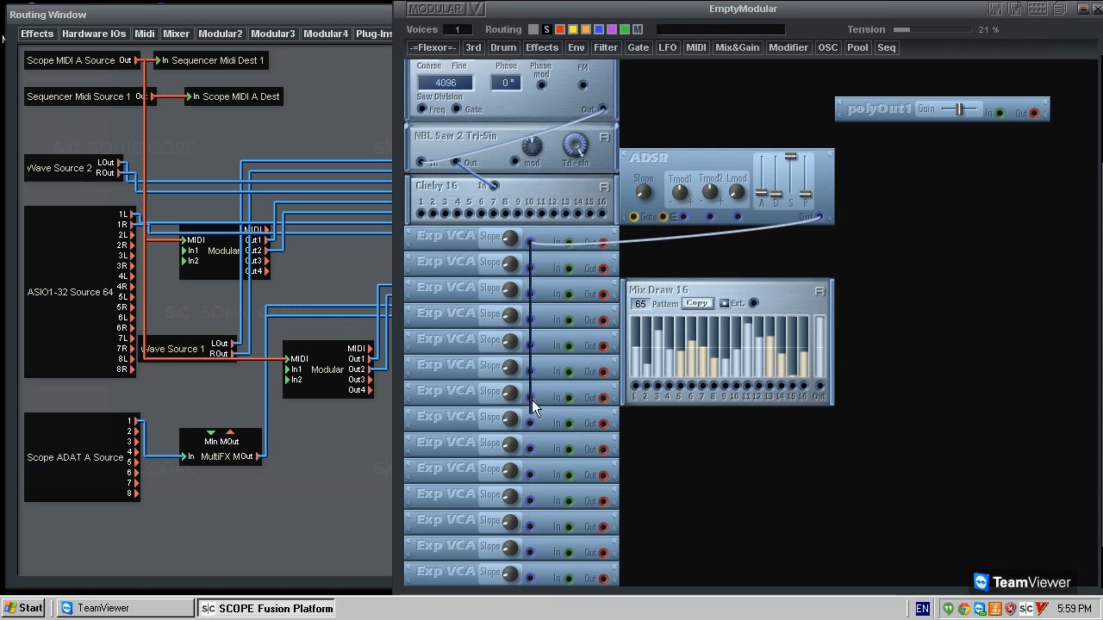
pyautogui.click(531, 472)
pyautogui.scroll(-1, 550, 449)
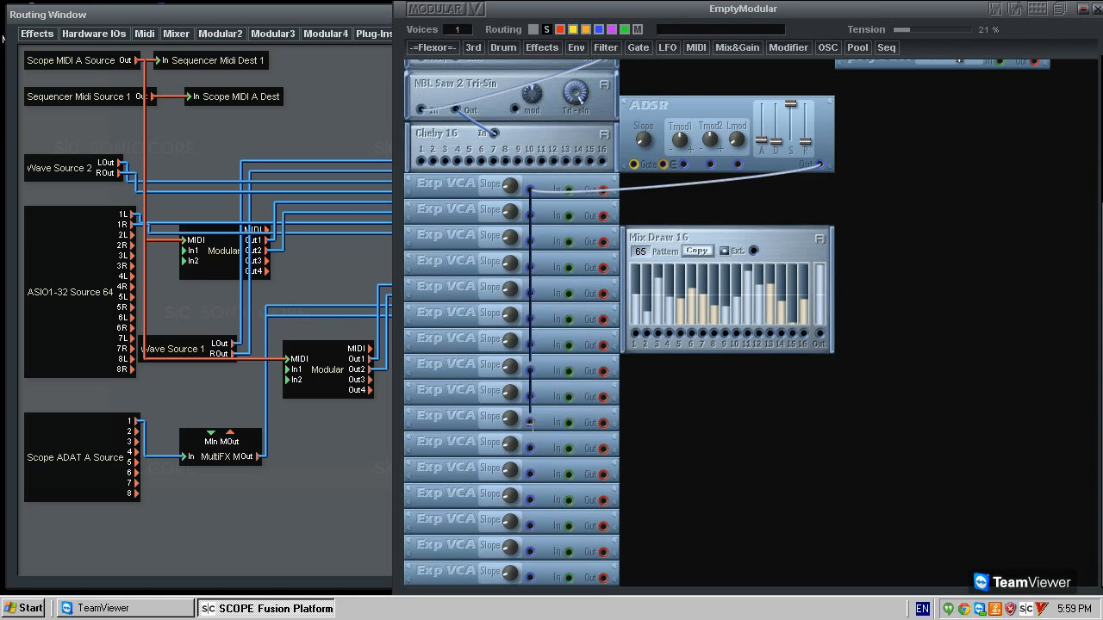
pyautogui.click(529, 448)
pyautogui.click(530, 472)
pyautogui.click(530, 498)
pyautogui.click(530, 523)
pyautogui.click(530, 550)
pyautogui.click(530, 575)
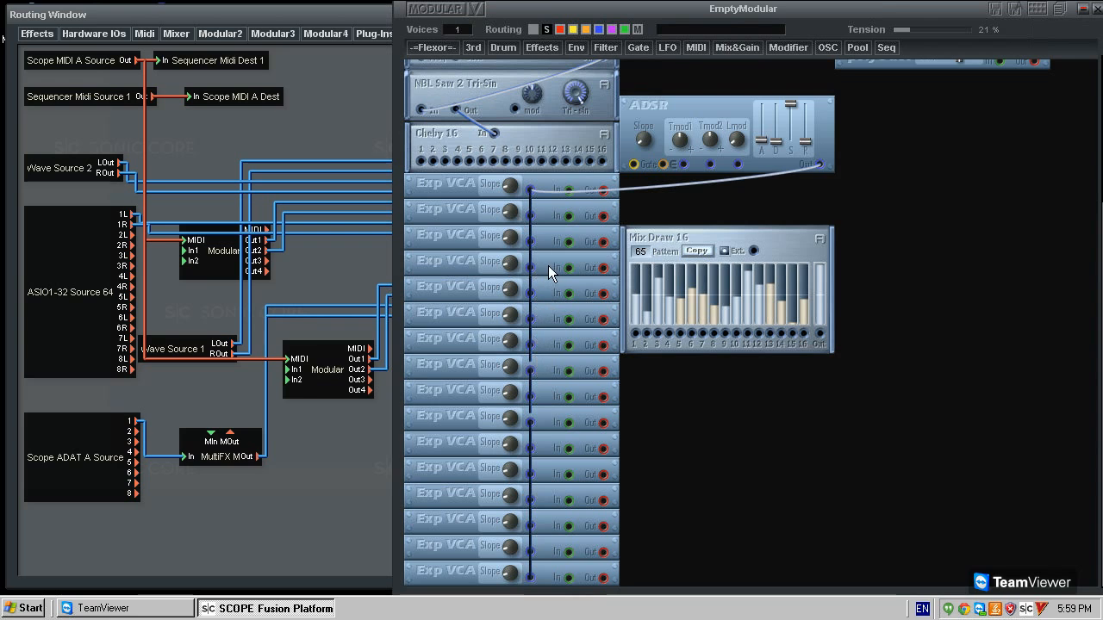
# - Connect Cheby 16 outputs 1 to 8 to the audio inputs of the first eight Exp VCAs in order
pyautogui.click(569, 190)
pyautogui.click(421, 161)
pyautogui.click(568, 217)
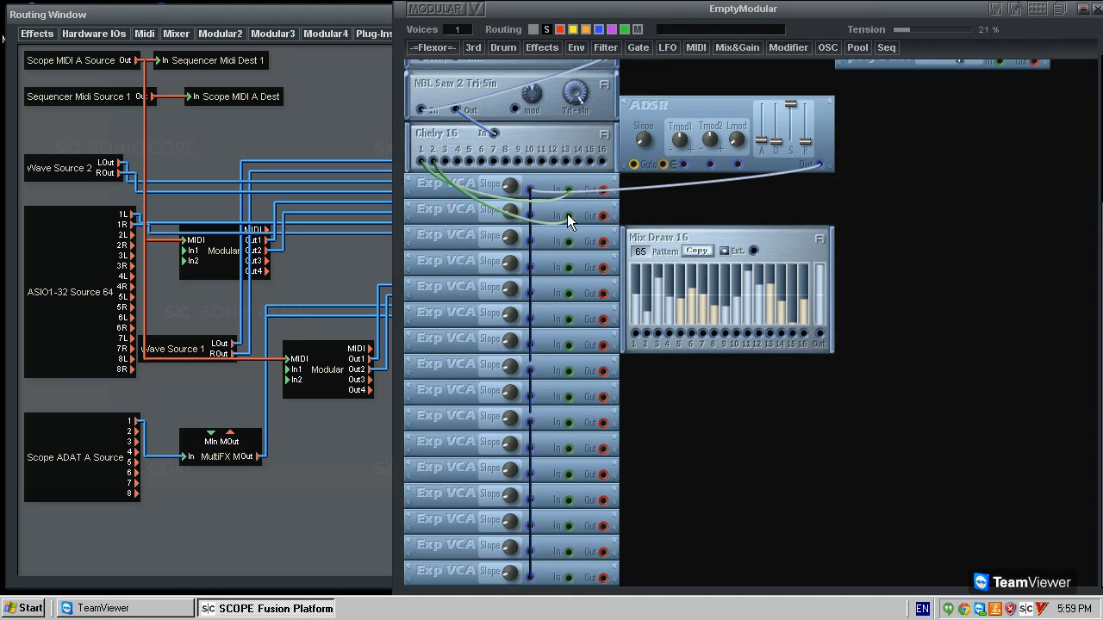
pyautogui.click(445, 161)
pyautogui.click(568, 243)
pyautogui.click(568, 268)
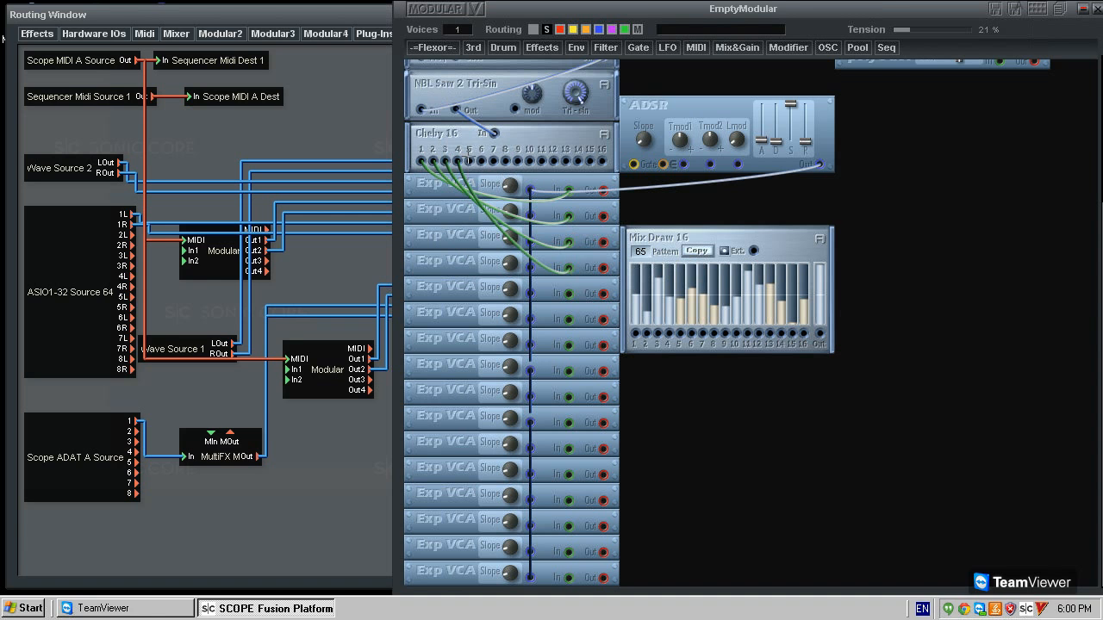
pyautogui.click(566, 293)
pyautogui.click(568, 320)
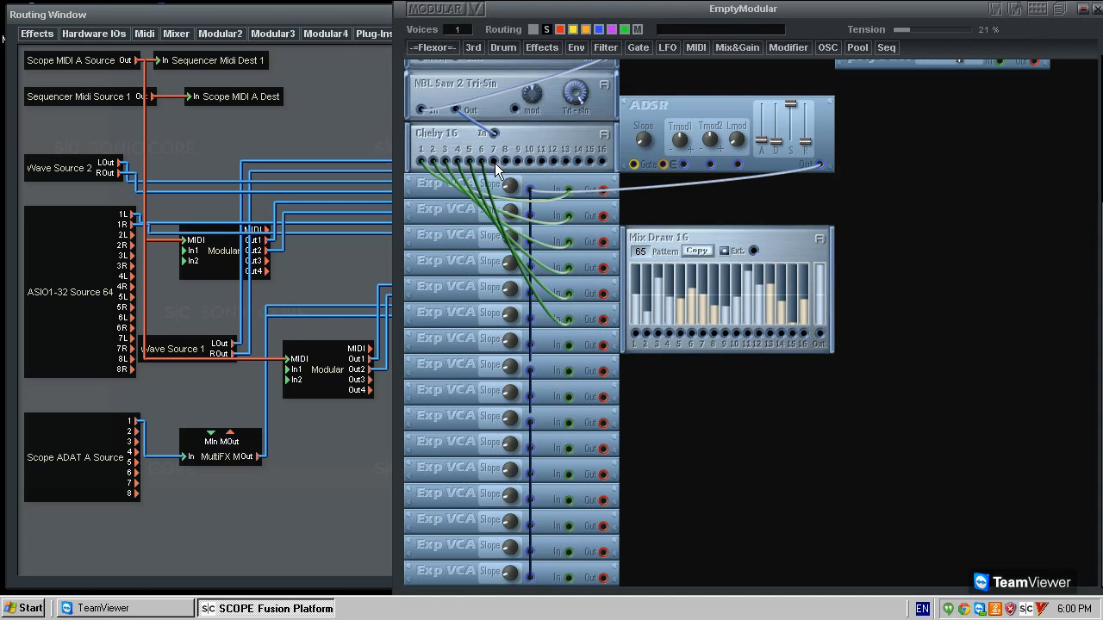
pyautogui.click(569, 345)
pyautogui.click(568, 371)
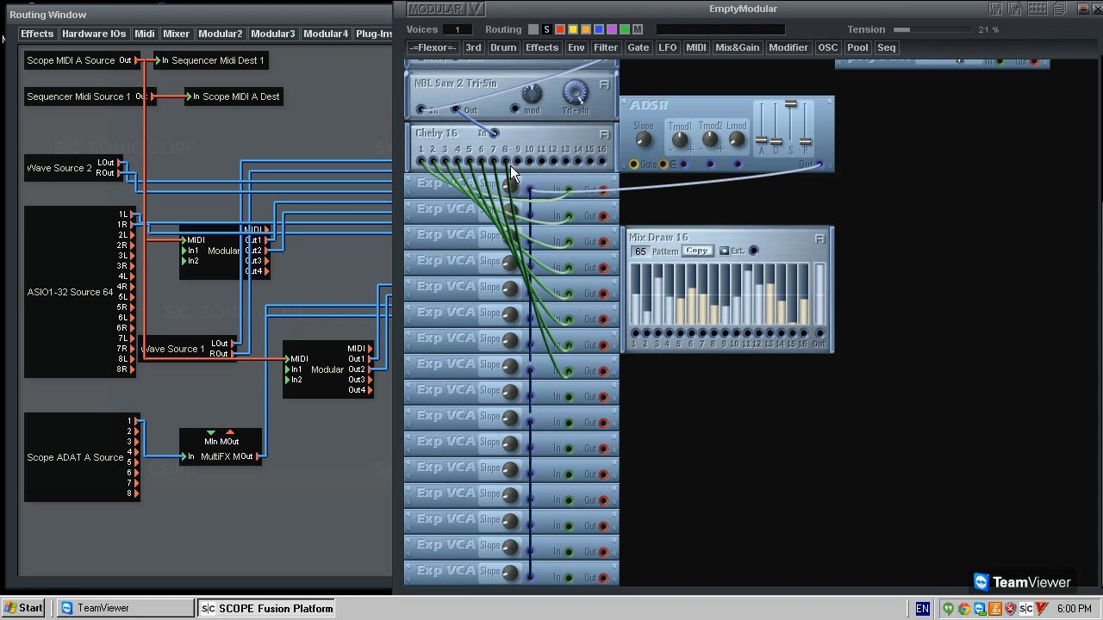
# - Connect Cheby 16 outputs 9 to 16 to the audio inputs of the remaining eight Exp VCAs in order
pyautogui.click(568, 397)
pyautogui.moveTo(529, 160); pyautogui.dragTo(568, 422)
pyautogui.moveTo(541, 160); pyautogui.dragTo(568, 448)
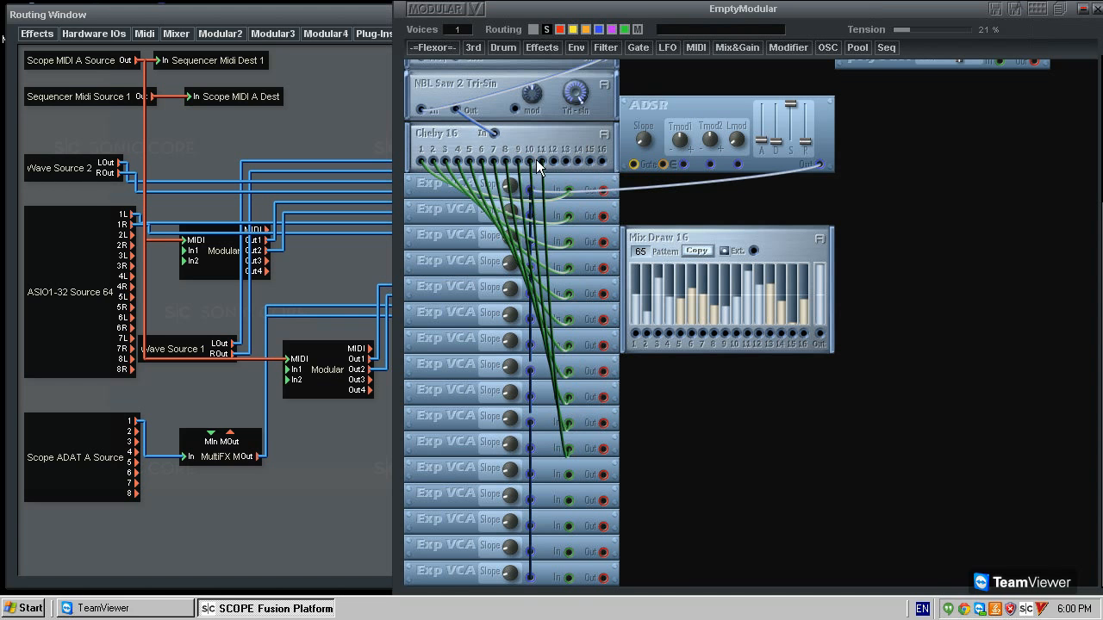
pyautogui.moveTo(555, 164); pyautogui.dragTo(568, 475)
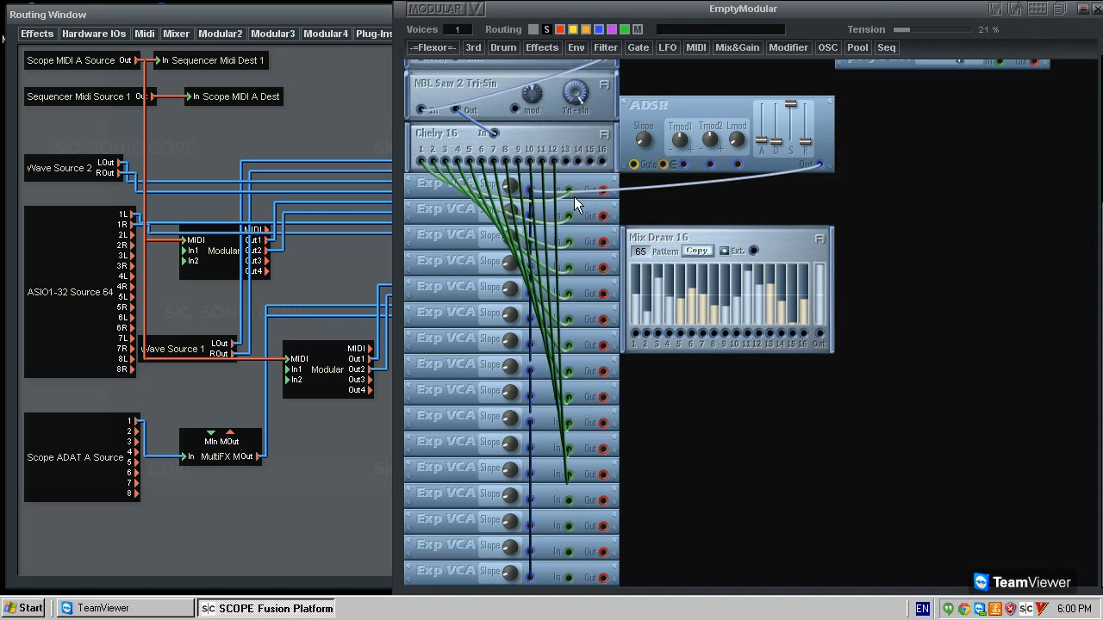
pyautogui.moveTo(564, 162); pyautogui.dragTo(568, 500)
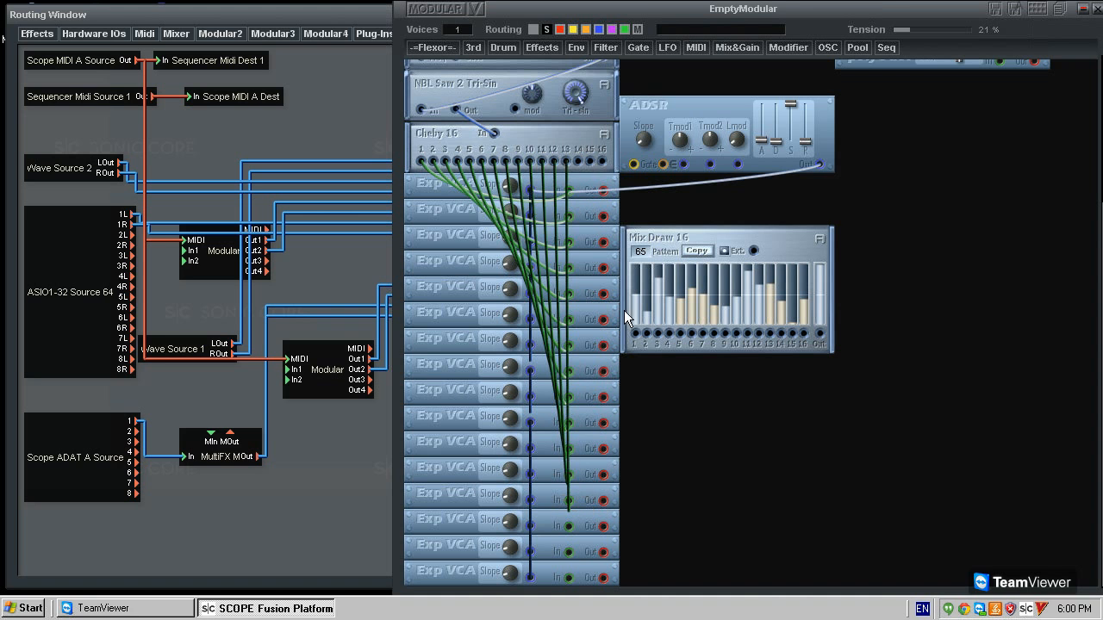
pyautogui.moveTo(577, 161); pyautogui.dragTo(566, 559)
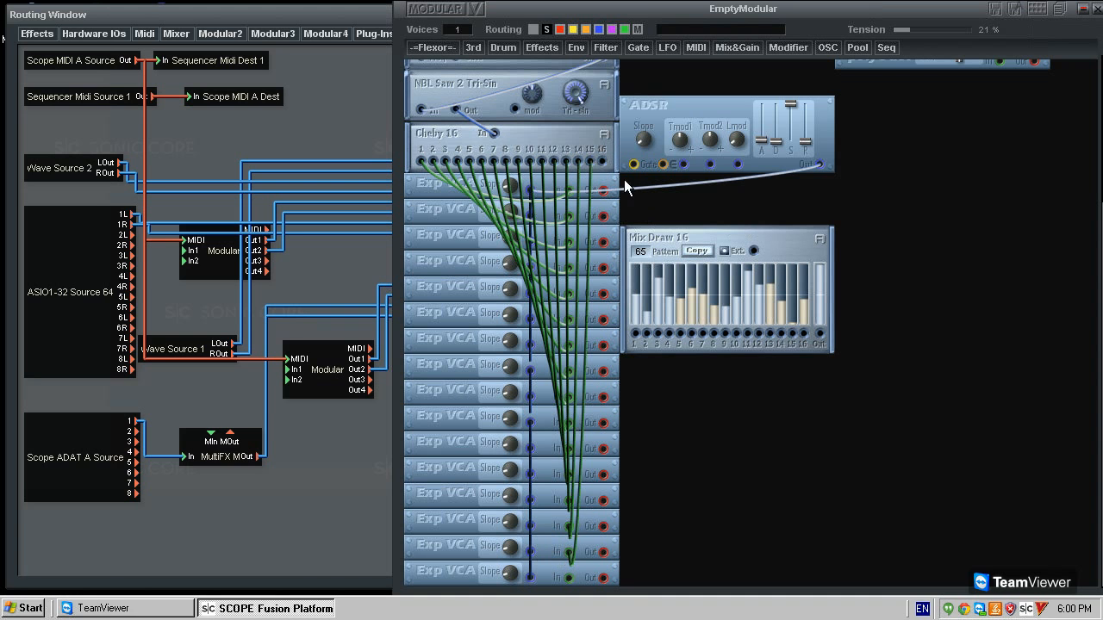
pyautogui.moveTo(601, 161); pyautogui.dragTo(569, 577)
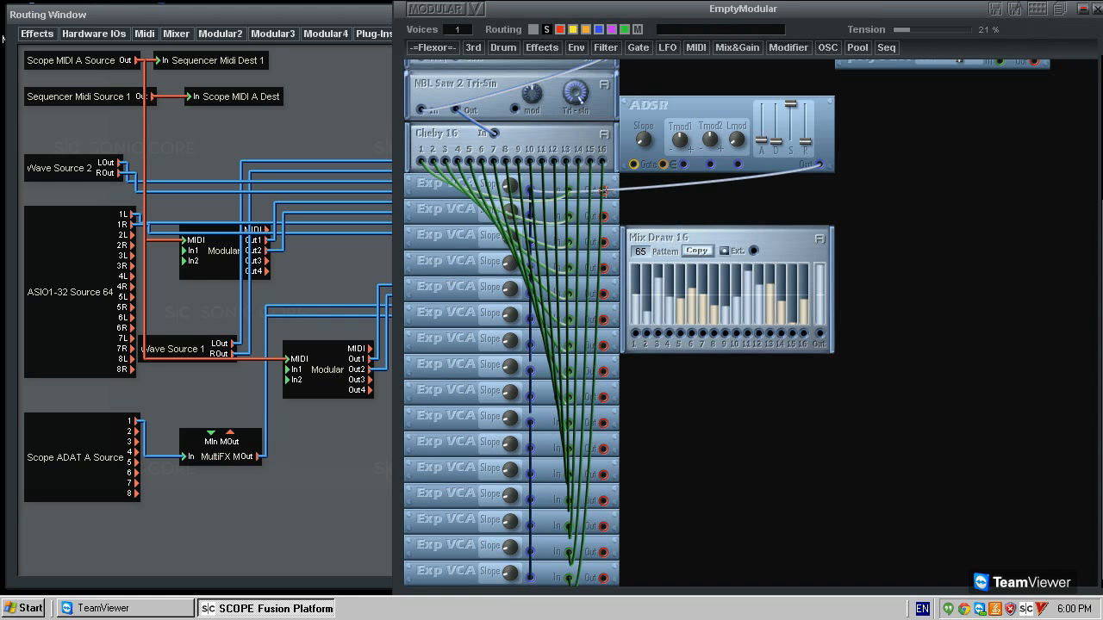
# - Attach the ADSR output cable to the first Exp VCA's modulation input and move the ADSR module down one slot
pyautogui.moveTo(603, 192); pyautogui.dragTo(529, 192)
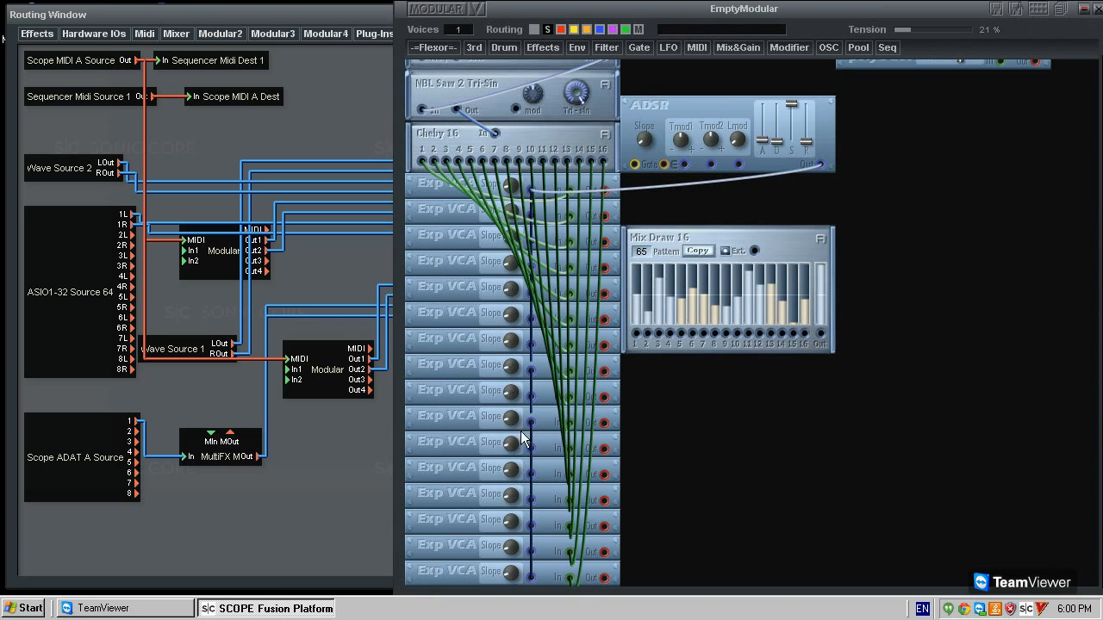
pyautogui.moveTo(666, 109); pyautogui.dragTo(675, 132)
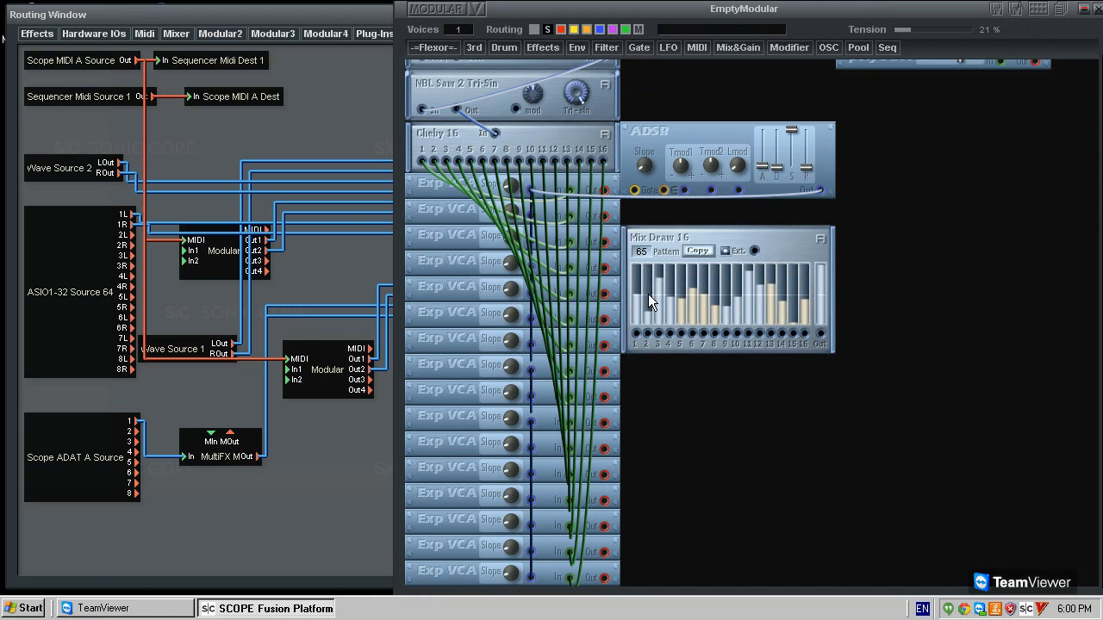
# - Clear the Mix Draw 16 levels and draw in levels for partials 1, 3, 4, 6, 7, 8, 10, 12, 14 and 16
pyautogui.moveTo(650, 314)
pyautogui.mouseDown()
pyautogui.moveTo(675, 336)
pyautogui.moveTo(832, 340)
pyautogui.mouseUp()
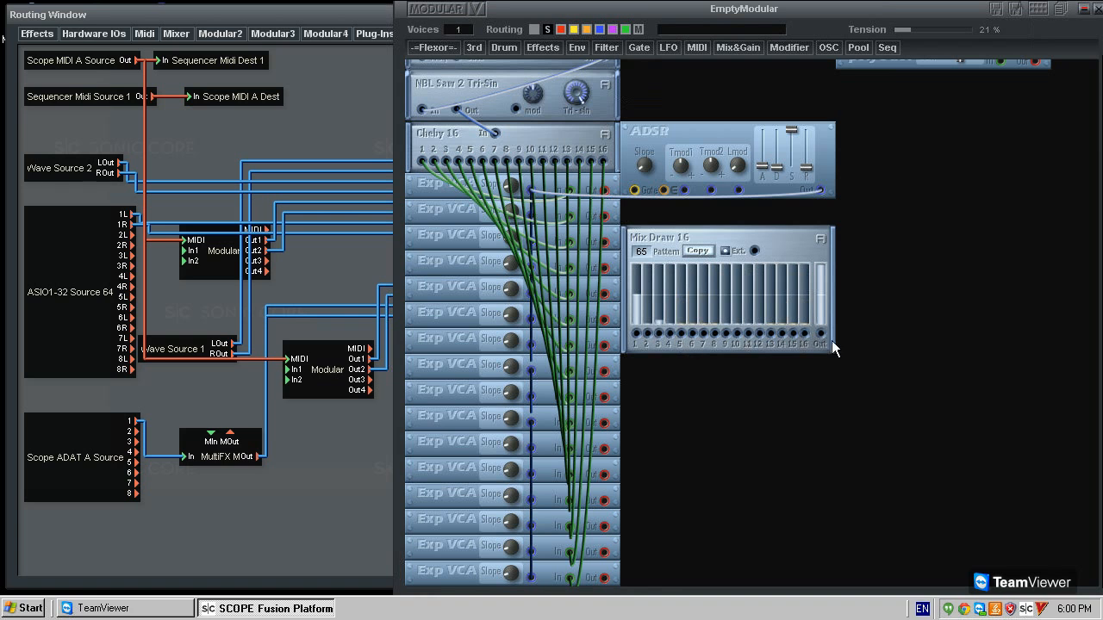
pyautogui.moveTo(670, 366)
pyautogui.mouseDown()
pyautogui.moveTo(628, 362)
pyautogui.moveTo(647, 301)
pyautogui.moveTo(696, 290)
pyautogui.moveTo(772, 308)
pyautogui.moveTo(633, 316)
pyautogui.mouseUp()
pyautogui.moveTo(799, 316)
pyautogui.mouseDown()
pyautogui.moveTo(692, 344)
pyautogui.moveTo(856, 362)
pyautogui.mouseUp()
pyautogui.click(639, 280)
pyautogui.click(717, 298)
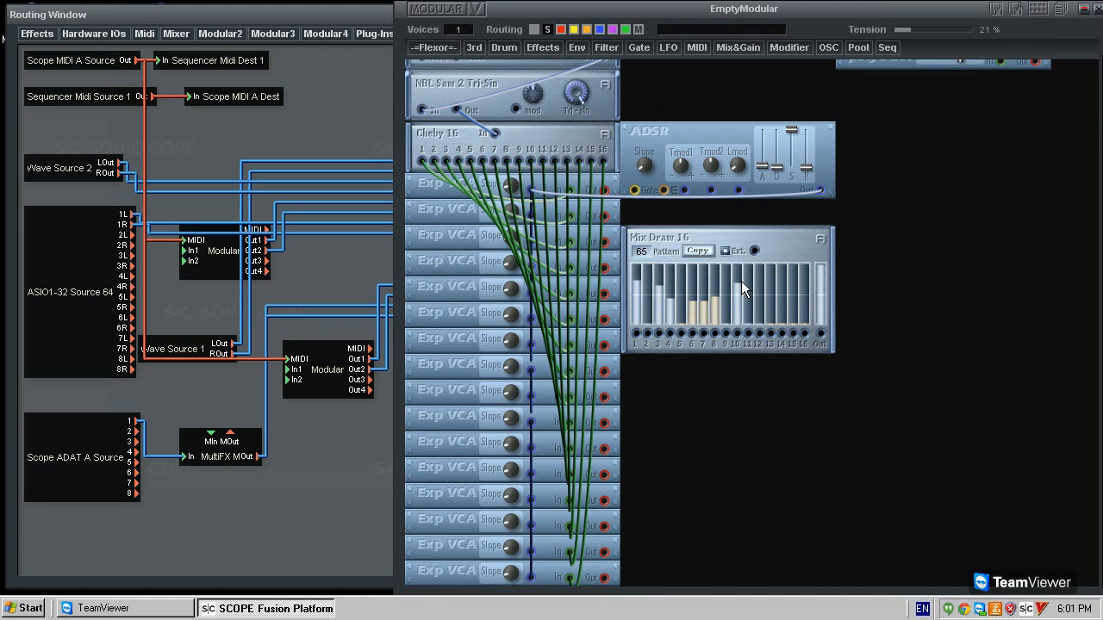
pyautogui.click(782, 287)
pyautogui.click(804, 289)
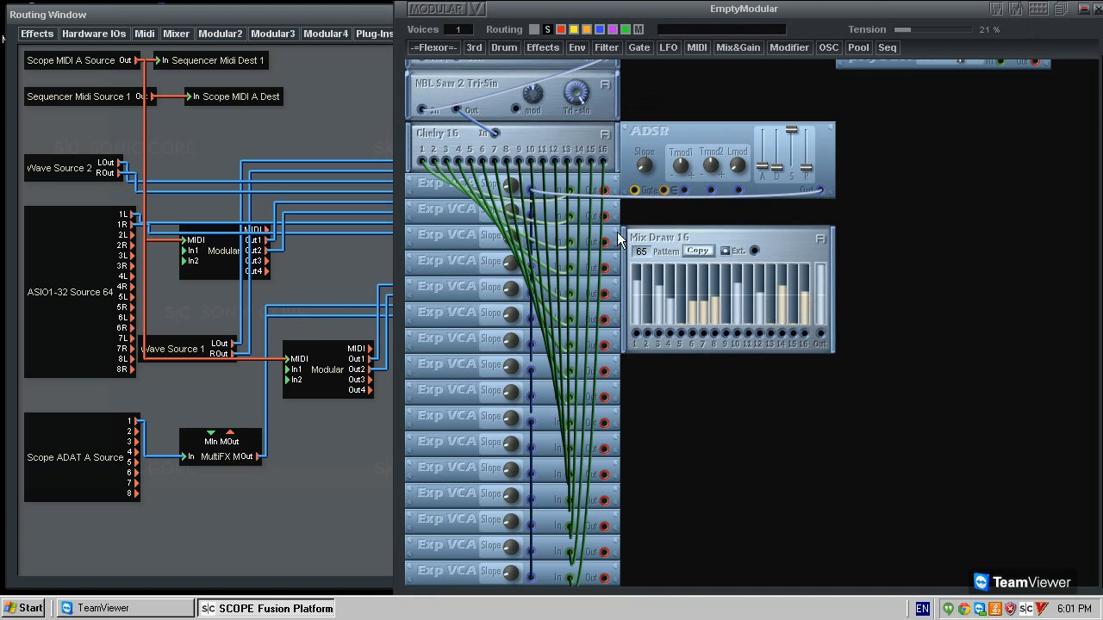
# - Connect the outputs of all 16 Exp VCAs to Mix Draw 16 inputs 1 to 16 in order
pyautogui.moveTo(604, 191); pyautogui.dragTo(635, 333)
pyautogui.moveTo(606, 217); pyautogui.dragTo(646, 334)
pyautogui.moveTo(607, 243); pyautogui.dragTo(658, 333)
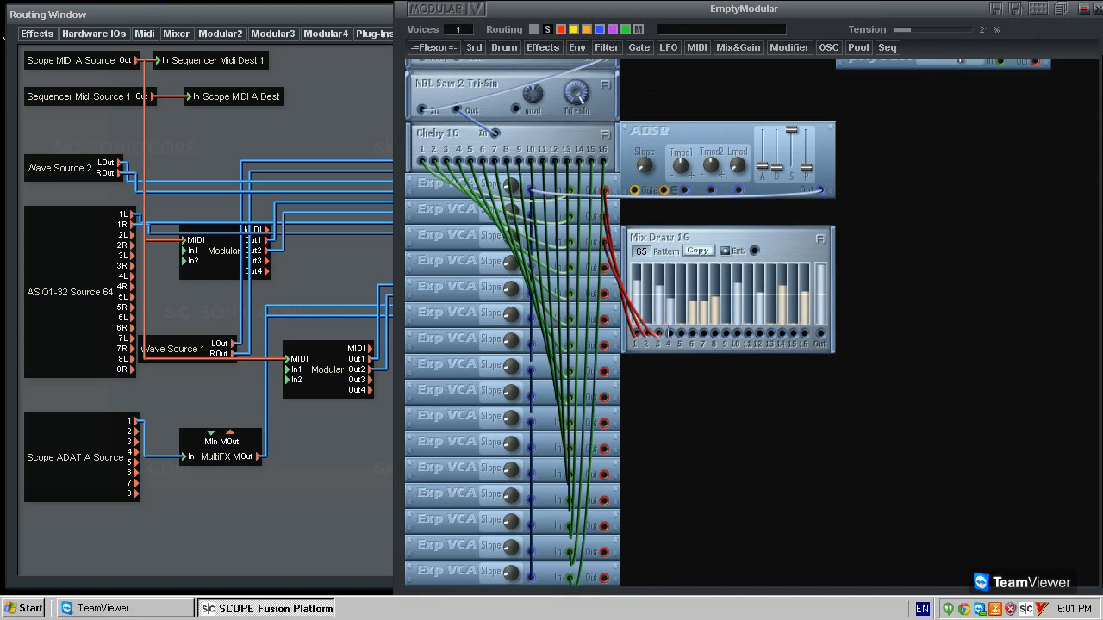
pyautogui.moveTo(606, 268); pyautogui.dragTo(671, 341)
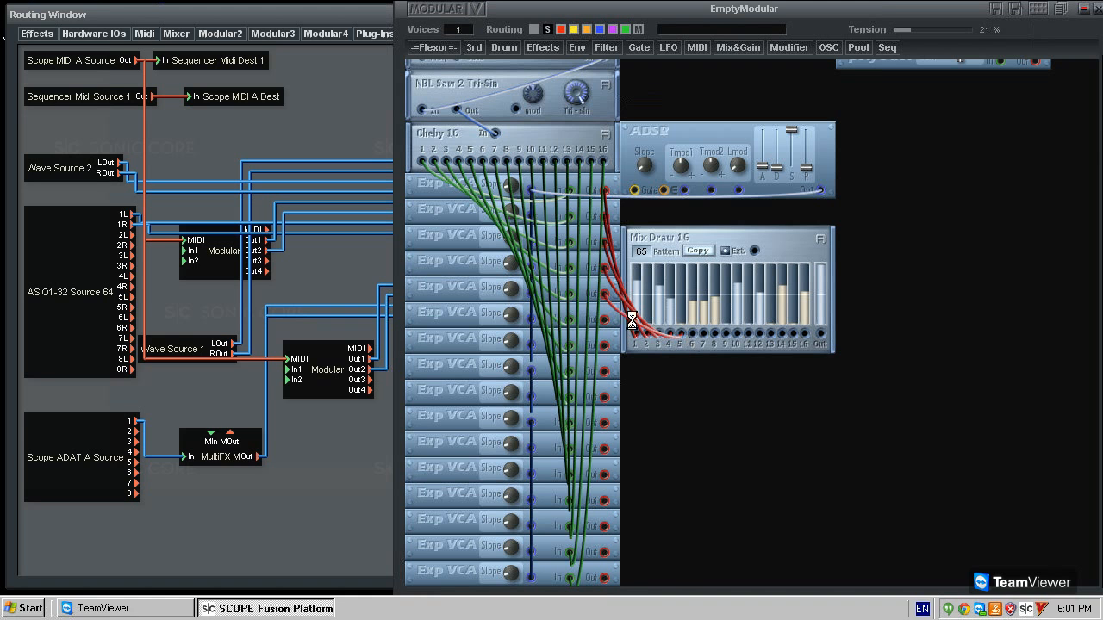
pyautogui.moveTo(605, 320); pyautogui.dragTo(692, 333)
pyautogui.moveTo(605, 345); pyautogui.dragTo(702, 333)
pyautogui.moveTo(604, 370)
pyautogui.mouseDown()
pyautogui.moveTo(714, 334)
pyautogui.moveTo(630, 394)
pyautogui.moveTo(605, 397)
pyautogui.moveTo(724, 389)
pyautogui.moveTo(738, 334)
pyautogui.mouseUp()
pyautogui.moveTo(667, 444); pyautogui.dragTo(605, 448)
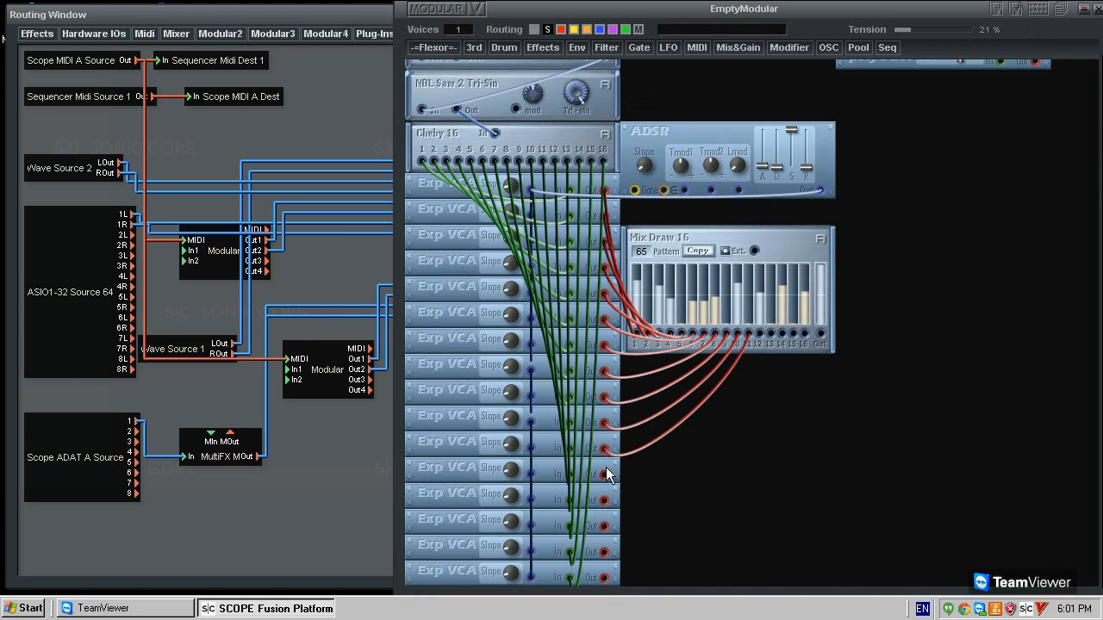
pyautogui.moveTo(759, 334)
pyautogui.mouseDown()
pyautogui.moveTo(605, 475)
pyautogui.moveTo(778, 310)
pyautogui.moveTo(604, 527)
pyautogui.moveTo(793, 333)
pyautogui.moveTo(805, 336)
pyautogui.mouseUp()
# - Move the Mix Draw 16 module further down beside the Exp VCA column
pyautogui.moveTo(707, 233)
pyautogui.mouseDown()
pyautogui.moveTo(731, 278)
pyautogui.moveTo(742, 394)
pyautogui.moveTo(728, 390)
pyautogui.mouseUp()
pyautogui.scroll(1, 602, 109)
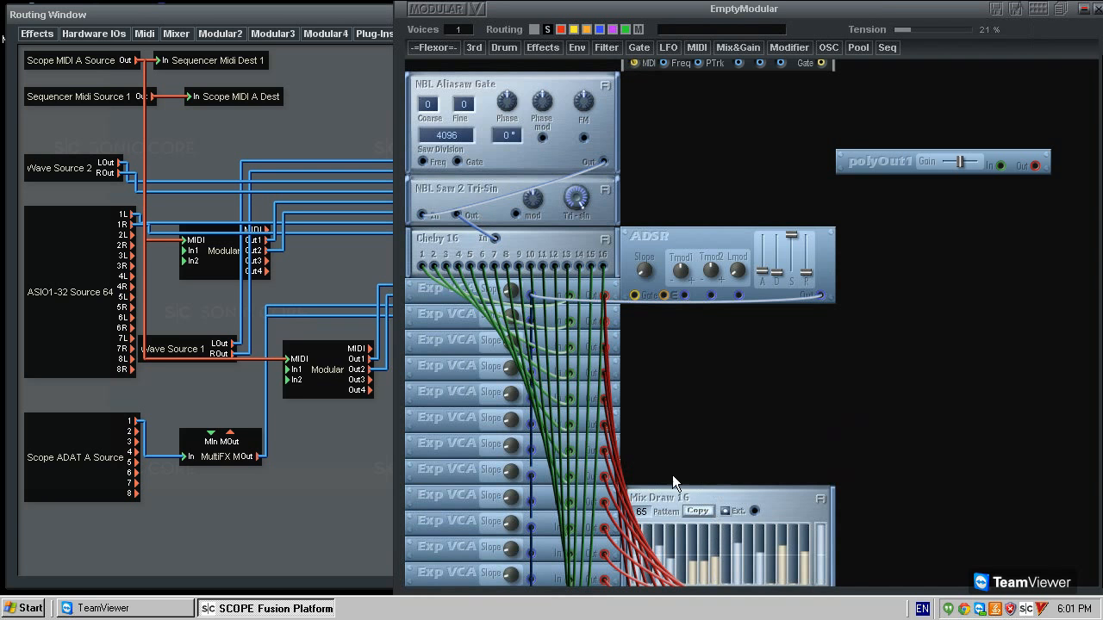
pyautogui.scroll(-1, 722, 389)
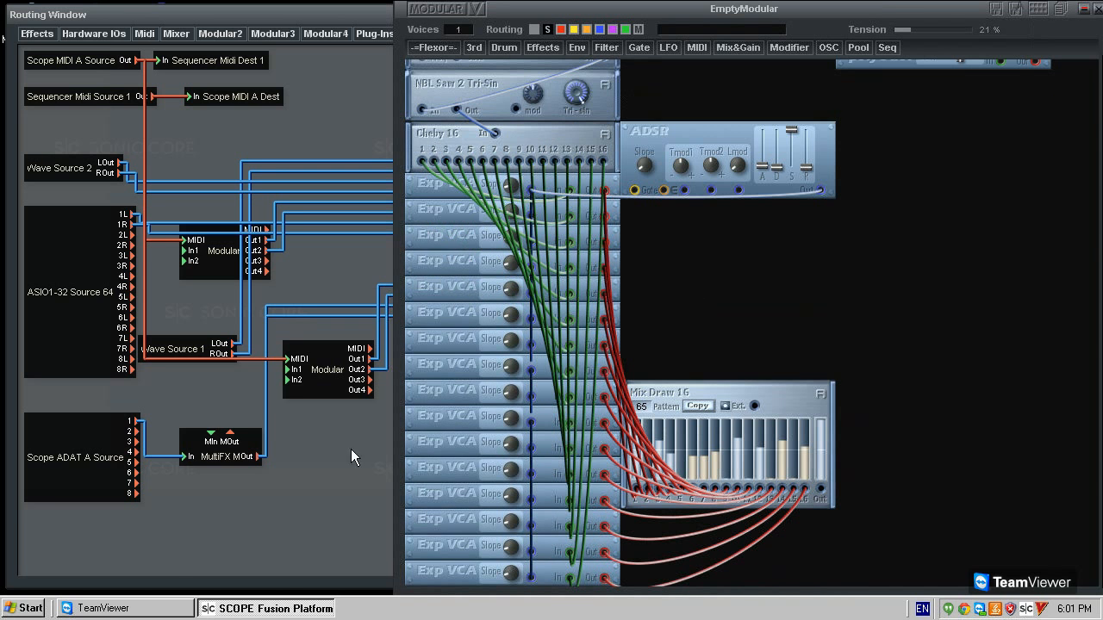
# - Open the additive_fm patch, examine its Cheby 16, Exp VCA and Mix Draw 16 wiring, and close it
pyautogui.doubleClick(228, 256)
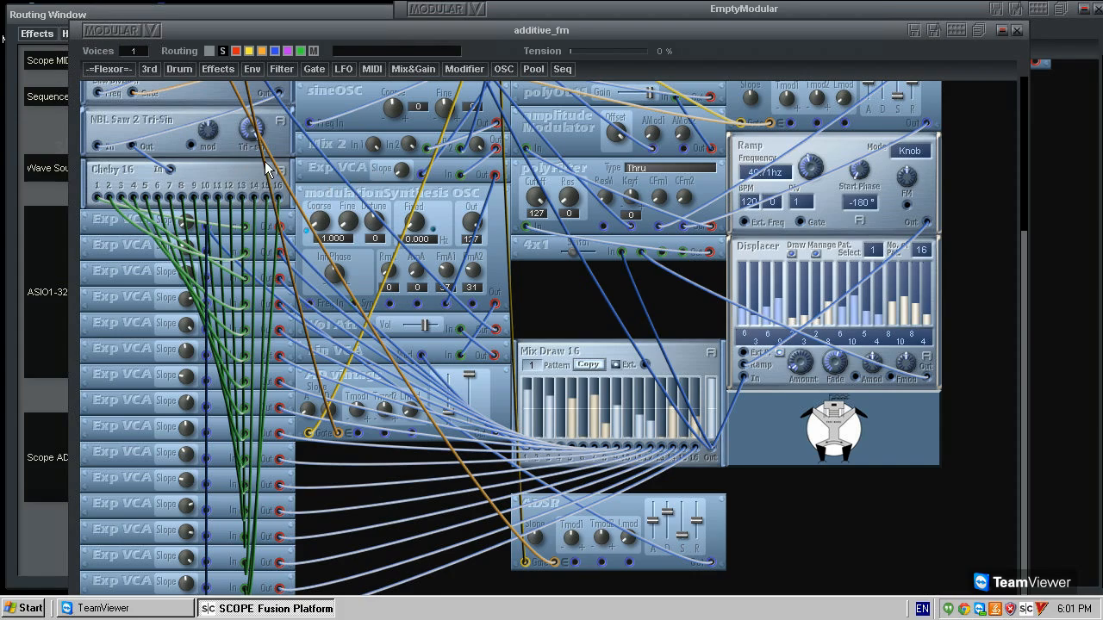
pyautogui.scroll(2, 574, 297)
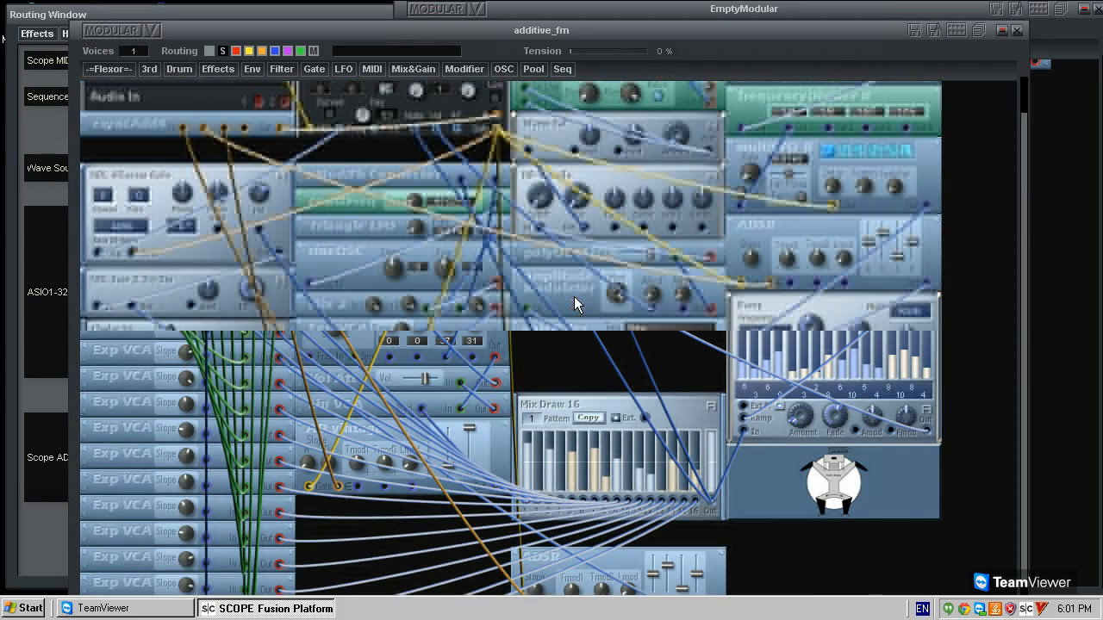
pyautogui.scroll(-2, 267, 274)
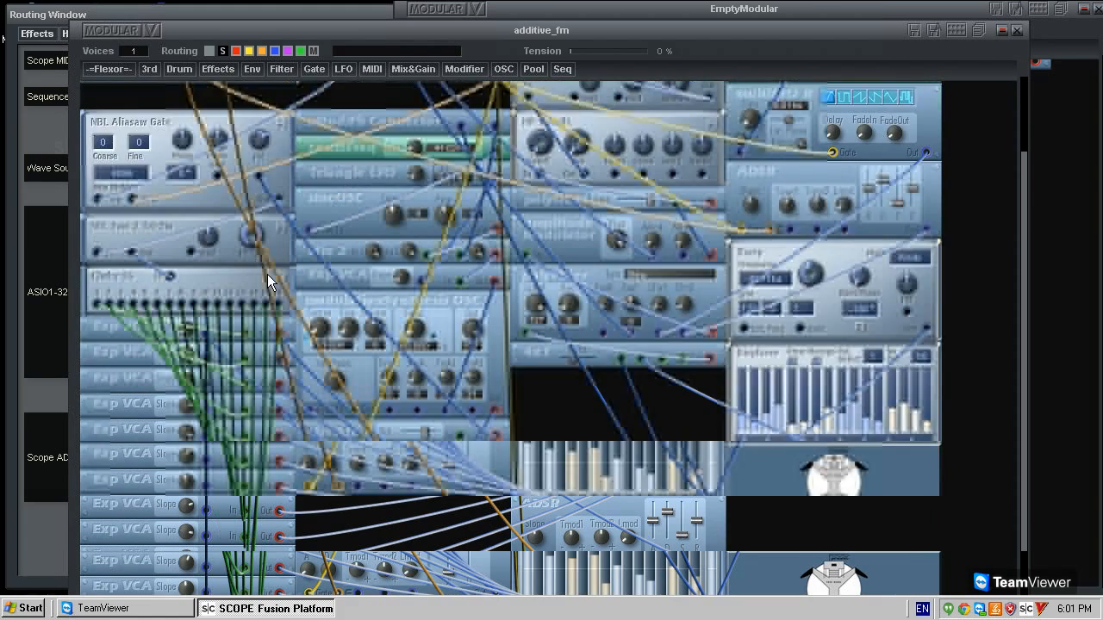
pyautogui.click(1016, 31)
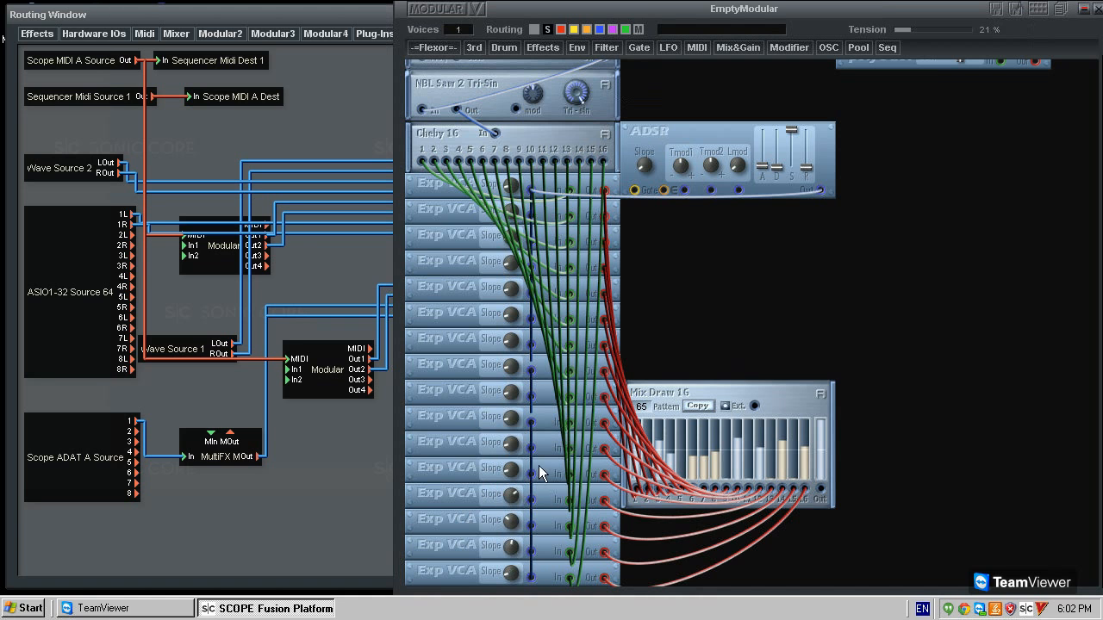
# - Vary the Slope settings of the Exp VCAs and place the ADSR module level with the first Exp VCA
pyautogui.moveTo(511, 443); pyautogui.dragTo(531, 424)
pyautogui.scroll(4, 732, 245)
pyautogui.moveTo(679, 336); pyautogui.dragTo(679, 284)
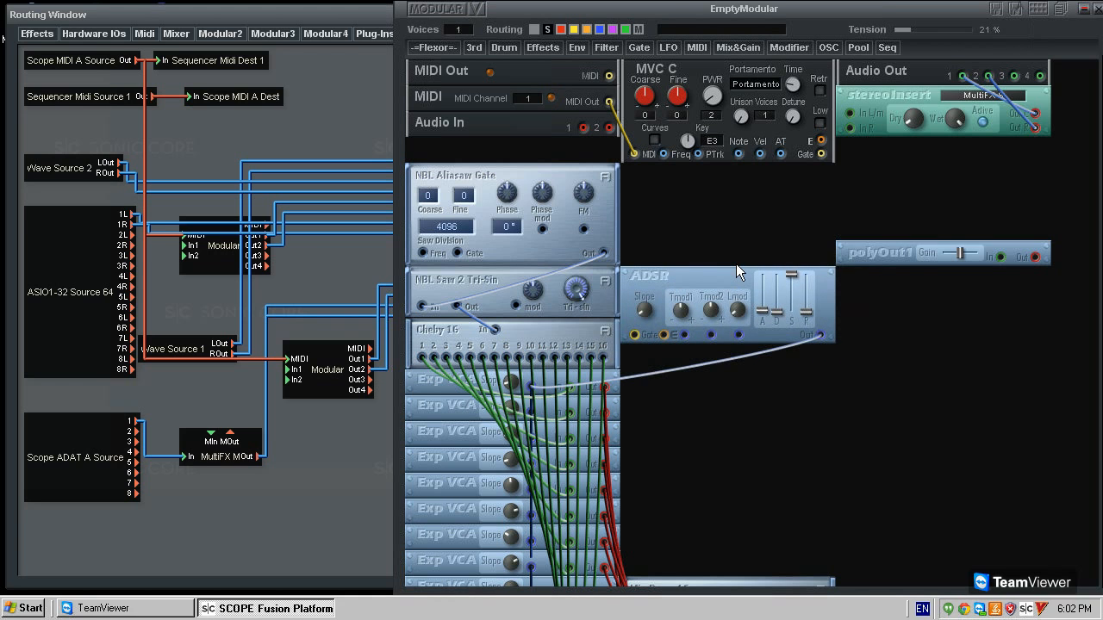
pyautogui.moveTo(709, 265); pyautogui.dragTo(724, 352)
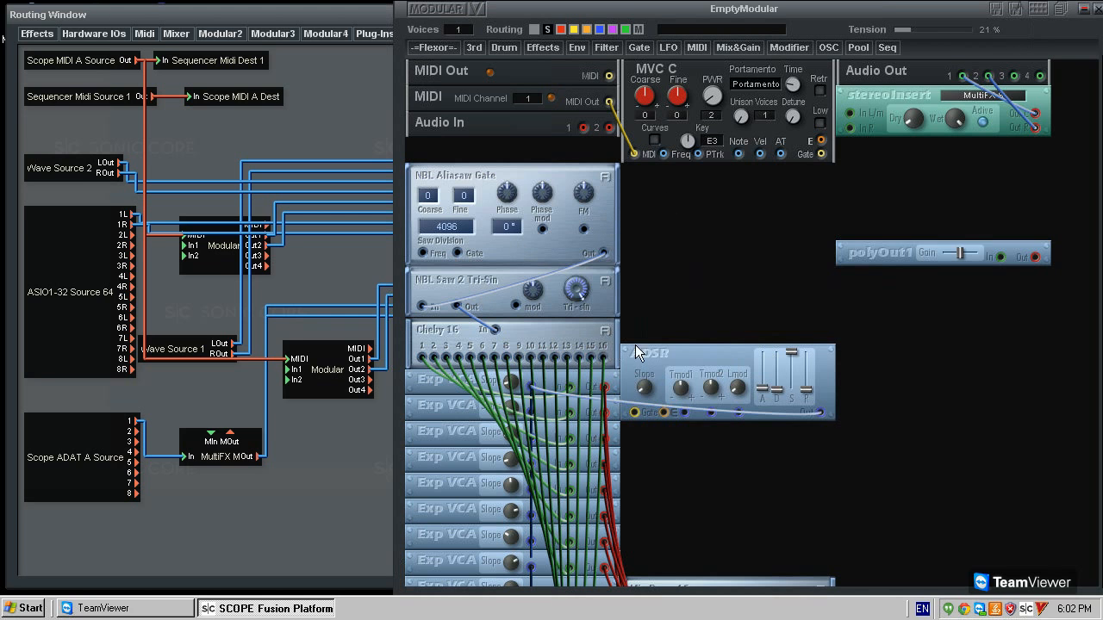
pyautogui.moveTo(635, 344); pyautogui.dragTo(651, 370)
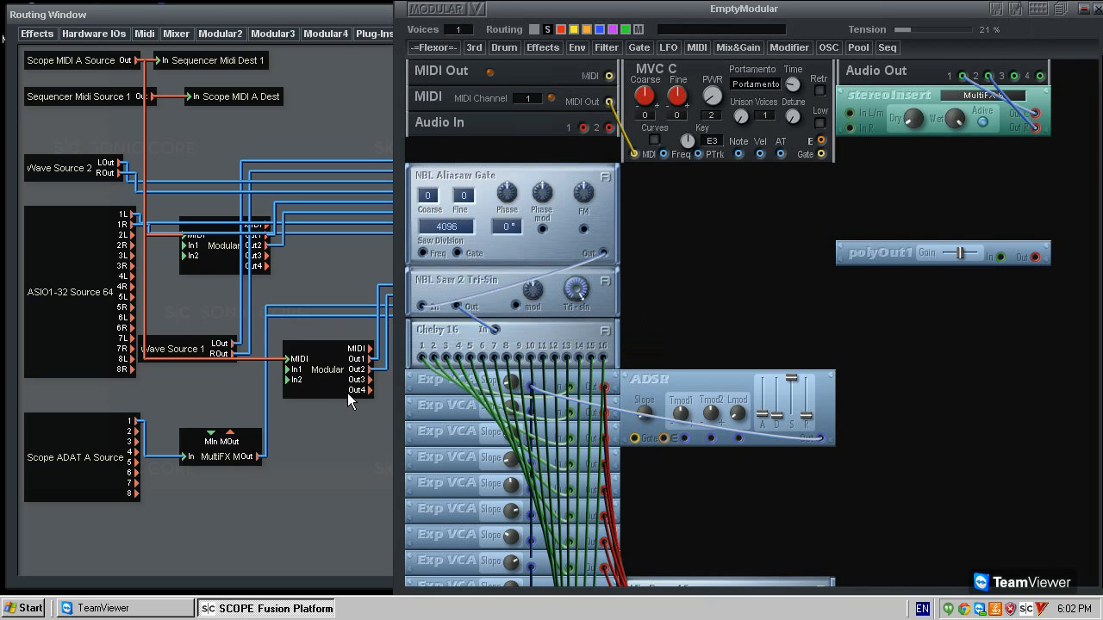
# - Examine the oscillator, modulation and gate wiring in the additive_fm patch, close it, and reopen EmptyModular
pyautogui.click(319, 369)
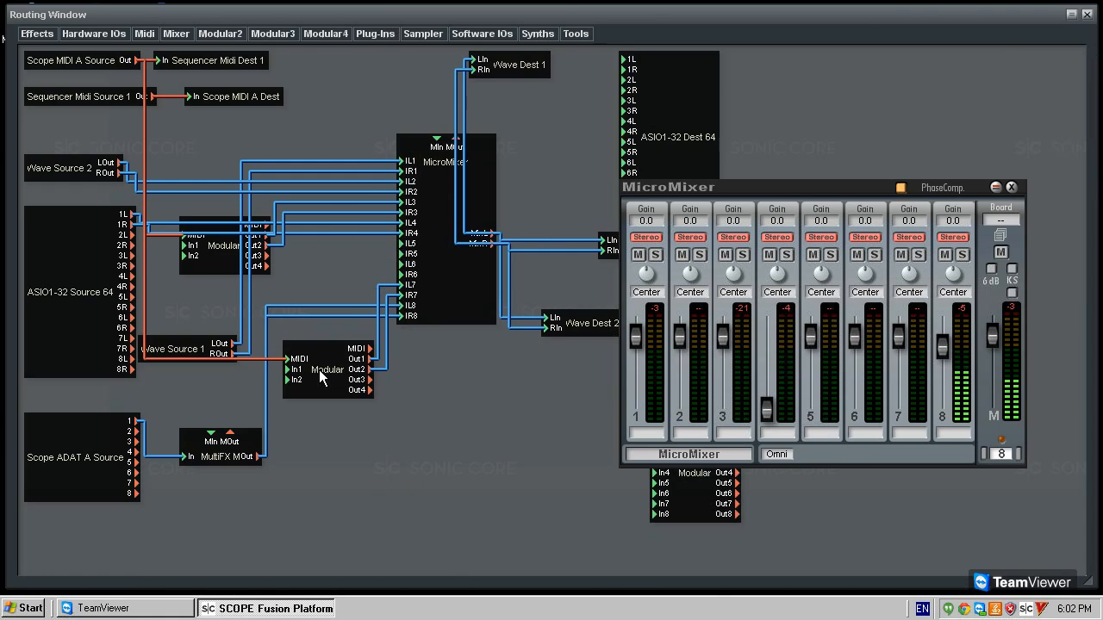
pyautogui.doubleClick(213, 261)
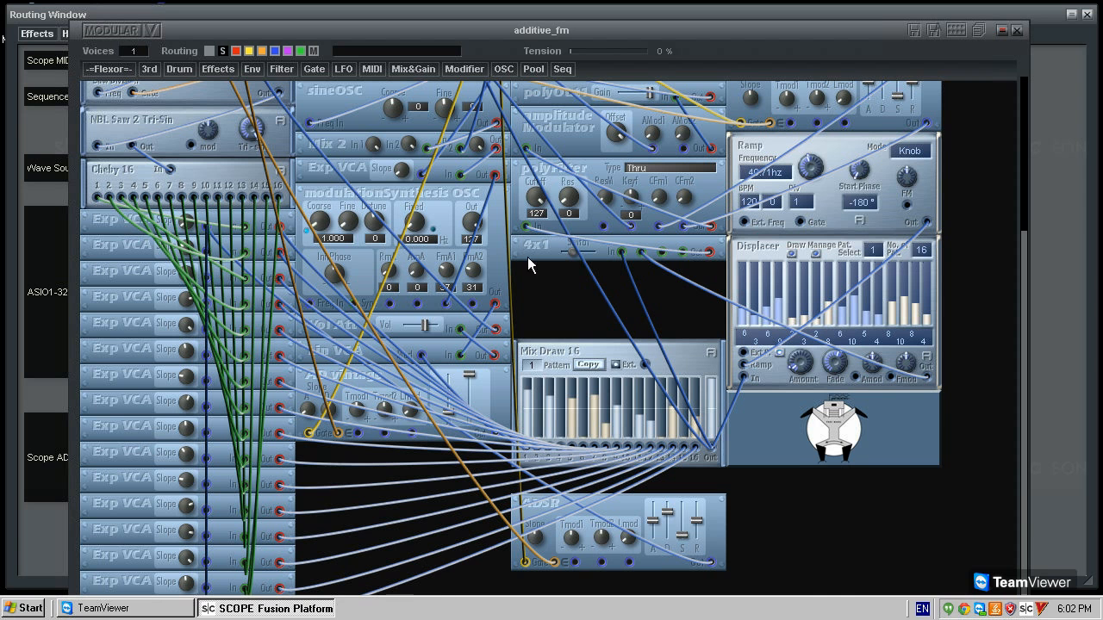
pyautogui.scroll(3, 550, 279)
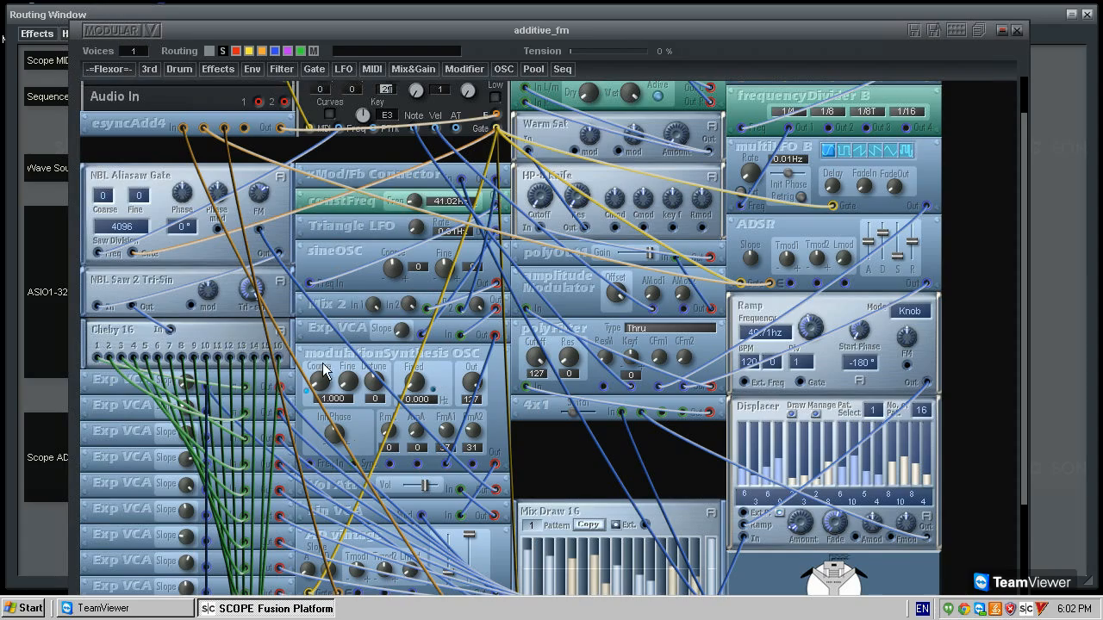
pyautogui.scroll(-2, 451, 309)
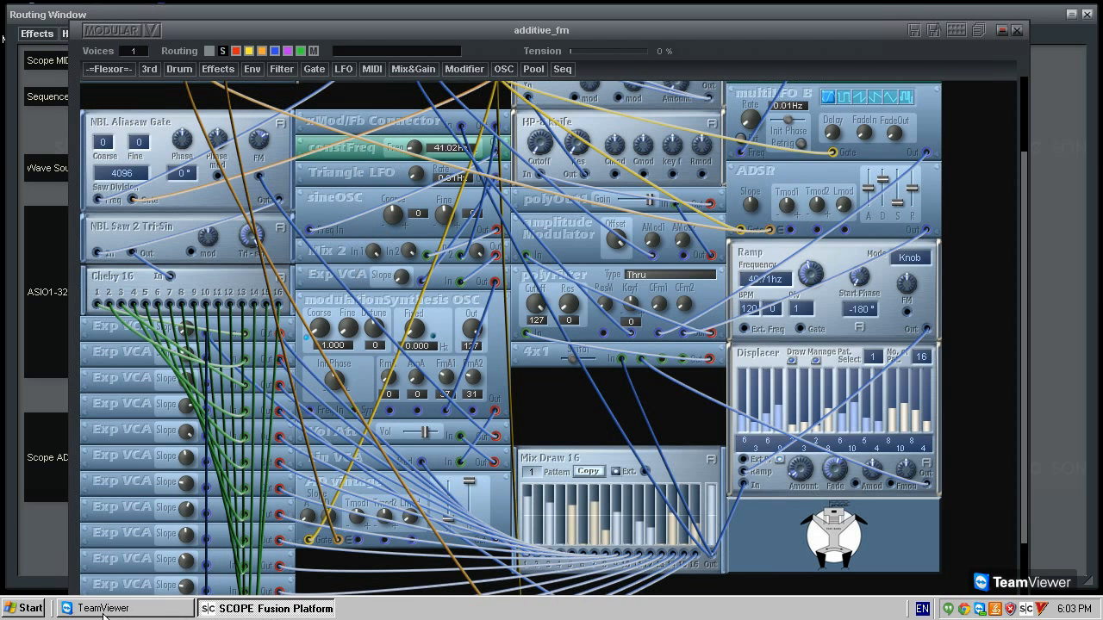
pyautogui.click(1017, 32)
pyautogui.doubleClick(328, 370)
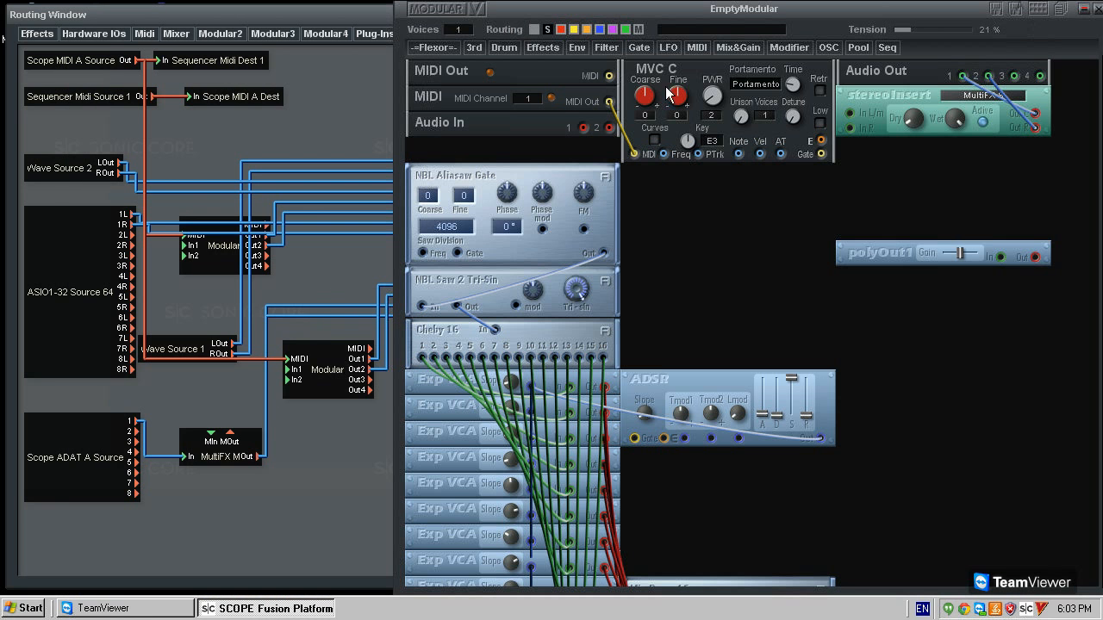
# - Add a Modulation Synthesis OSC above the ADSR and move the ADSR down one slot
pyautogui.click(827, 47)
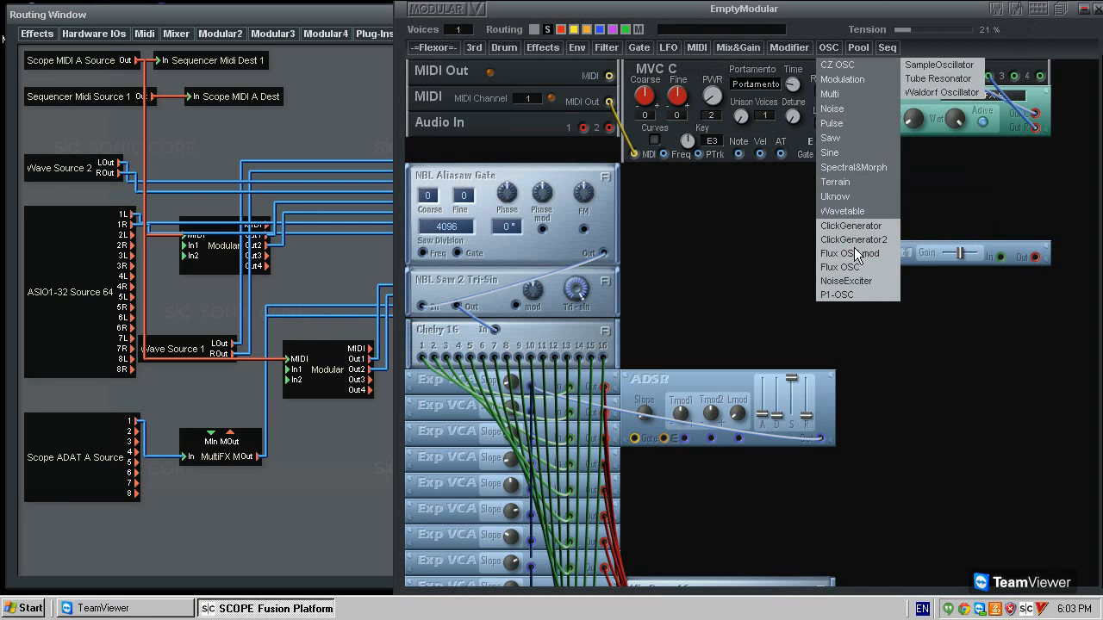
pyautogui.moveTo(875, 155)
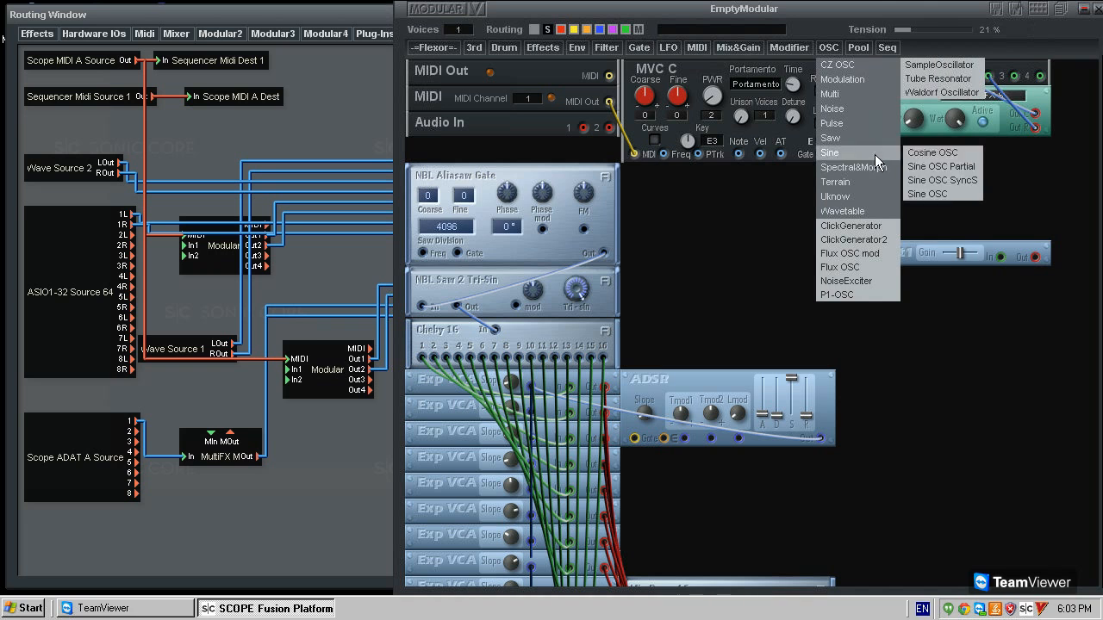
pyautogui.moveTo(877, 82)
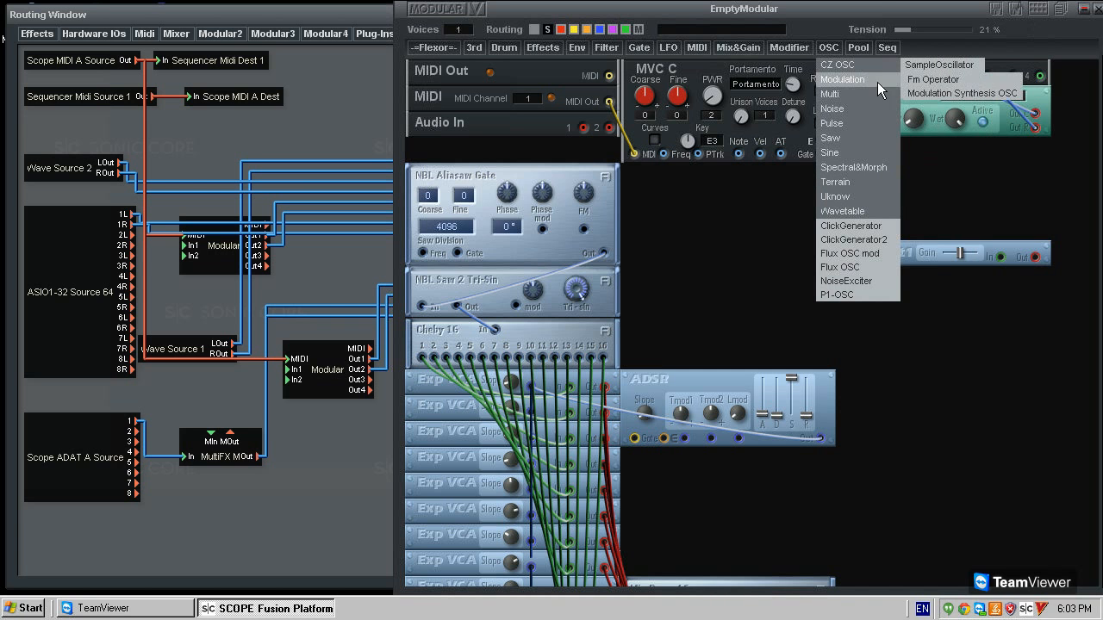
pyautogui.click(944, 91)
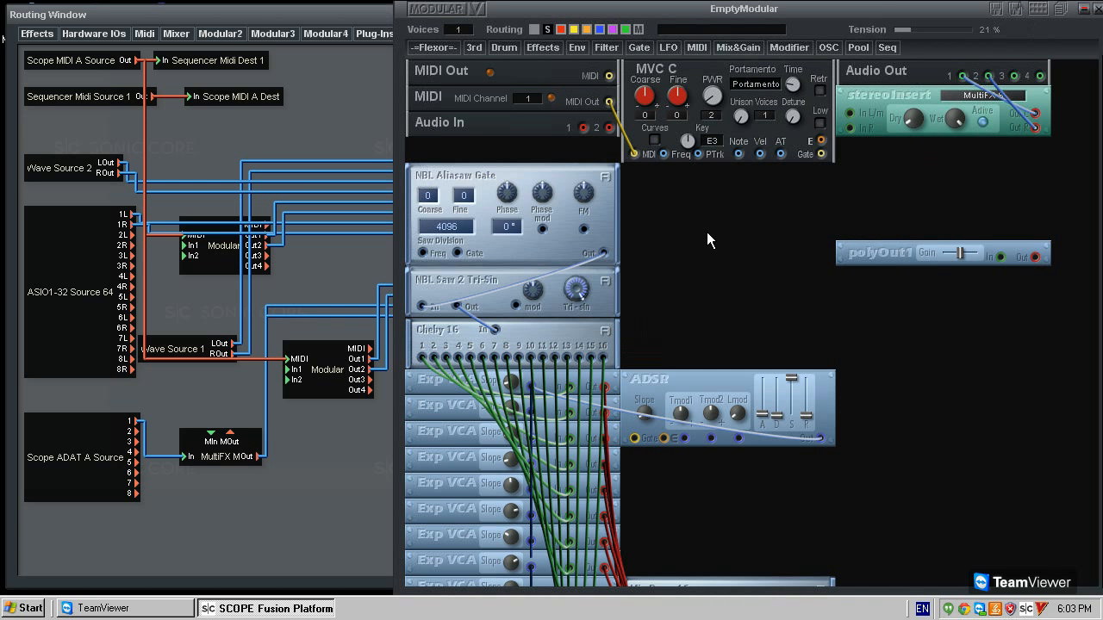
pyautogui.click(758, 227)
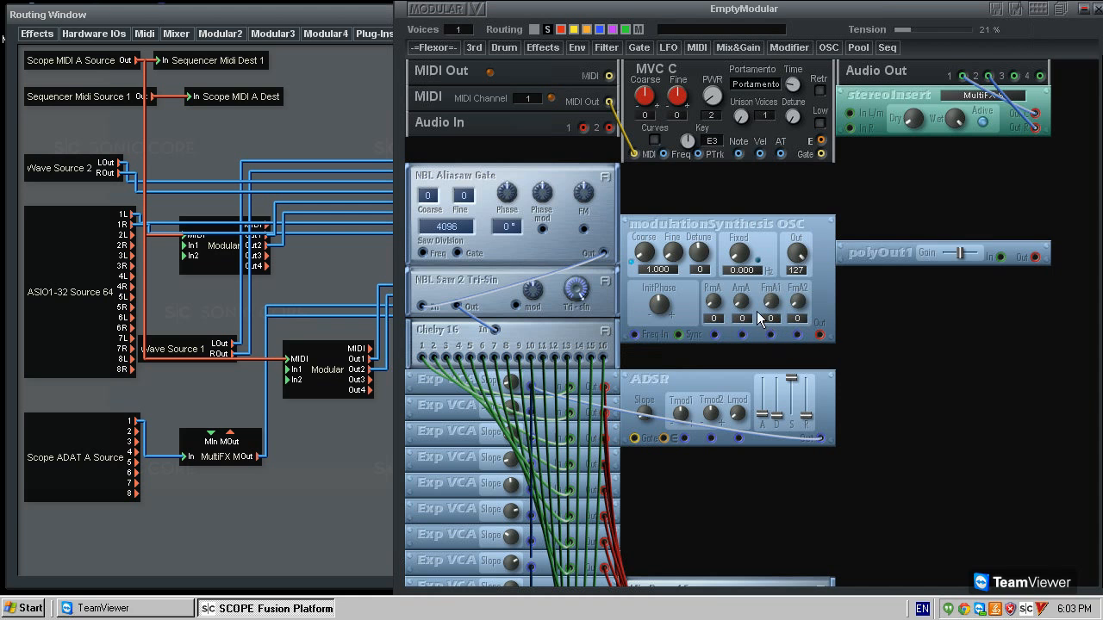
pyautogui.moveTo(734, 379); pyautogui.dragTo(736, 405)
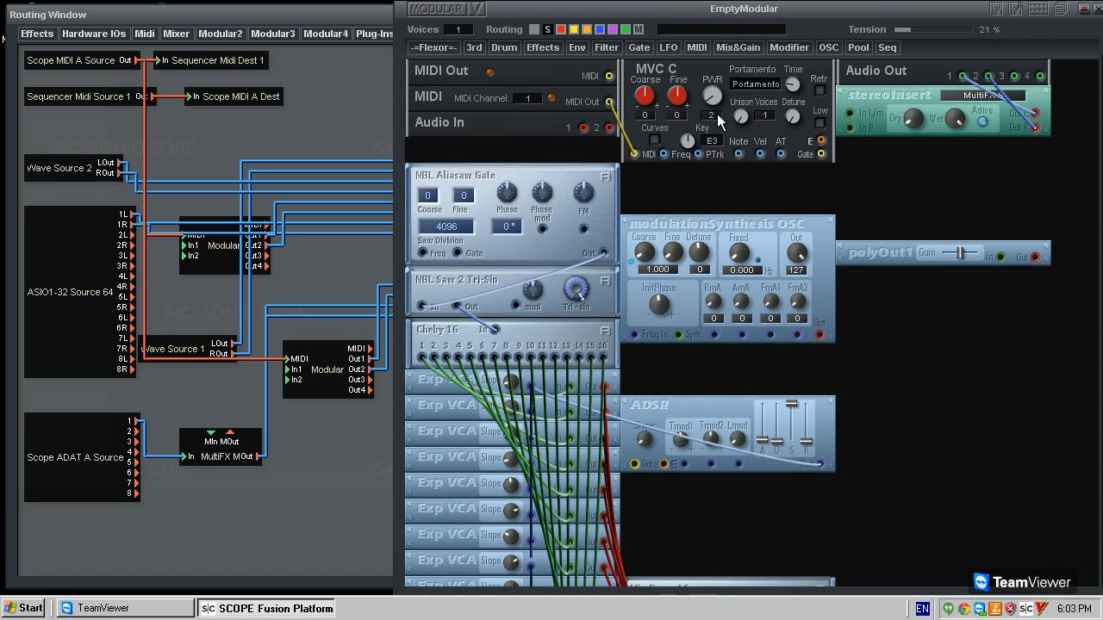
# - Connect the MVC C Freq output to the NBL Aliasaw Gate's Freq input and try linking it to the modulationSynthesis OSC's Freq In
pyautogui.click(790, 48)
pyautogui.click(766, 69)
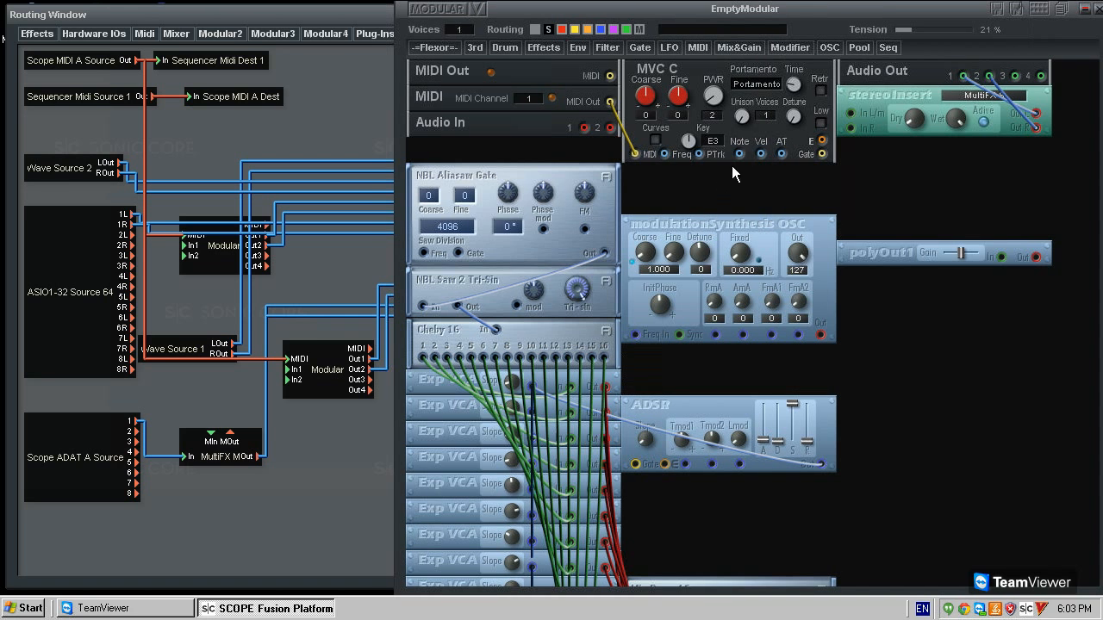
pyautogui.moveTo(664, 154); pyautogui.dragTo(657, 63)
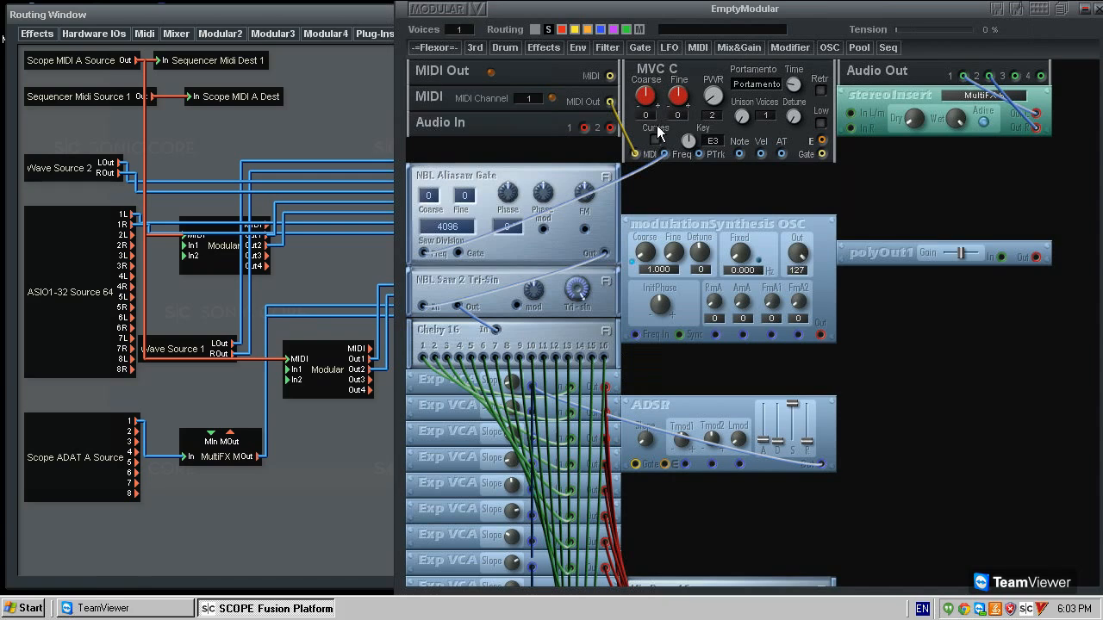
pyautogui.moveTo(652, 163); pyautogui.dragTo(638, 169)
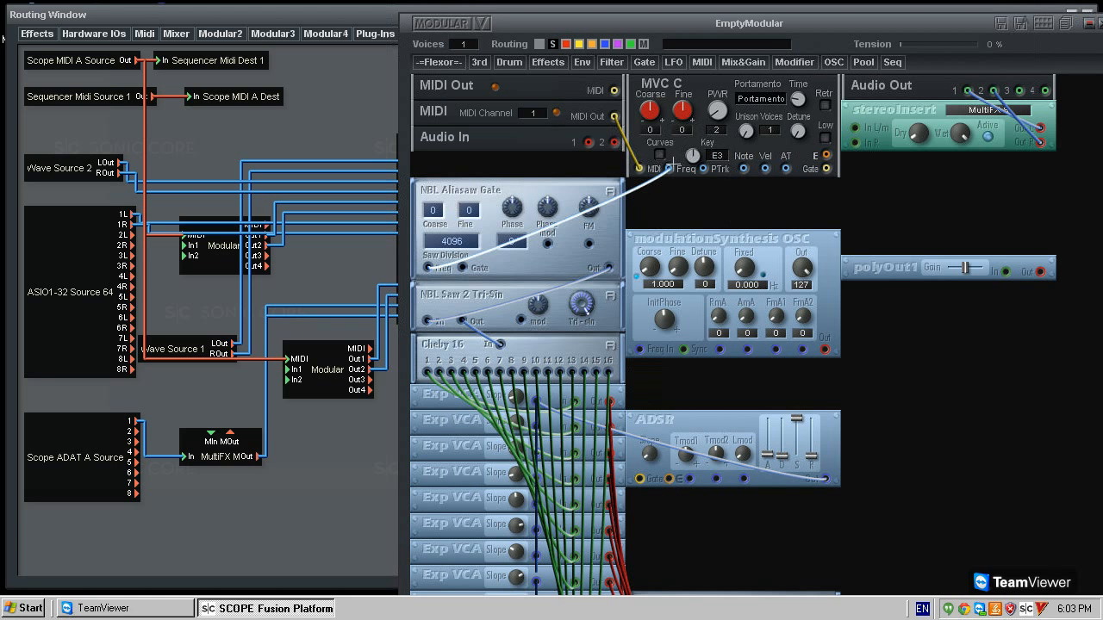
pyautogui.moveTo(638, 349); pyautogui.dragTo(667, 169)
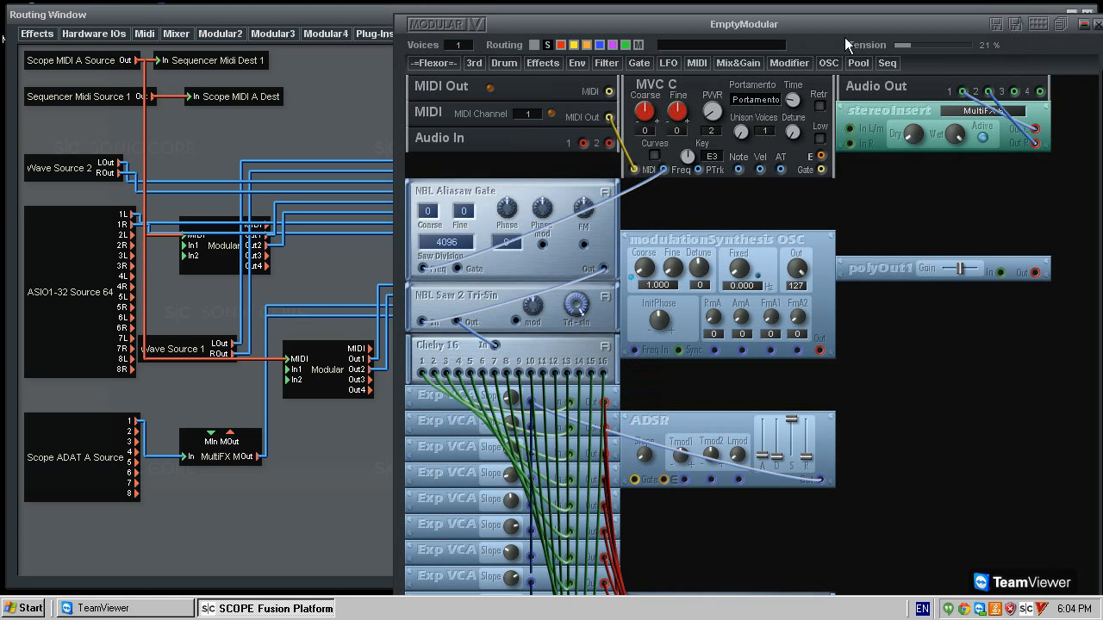
# - Add a Constant Freq module directly below MVC C
pyautogui.click(794, 66)
pyautogui.moveTo(813, 76)
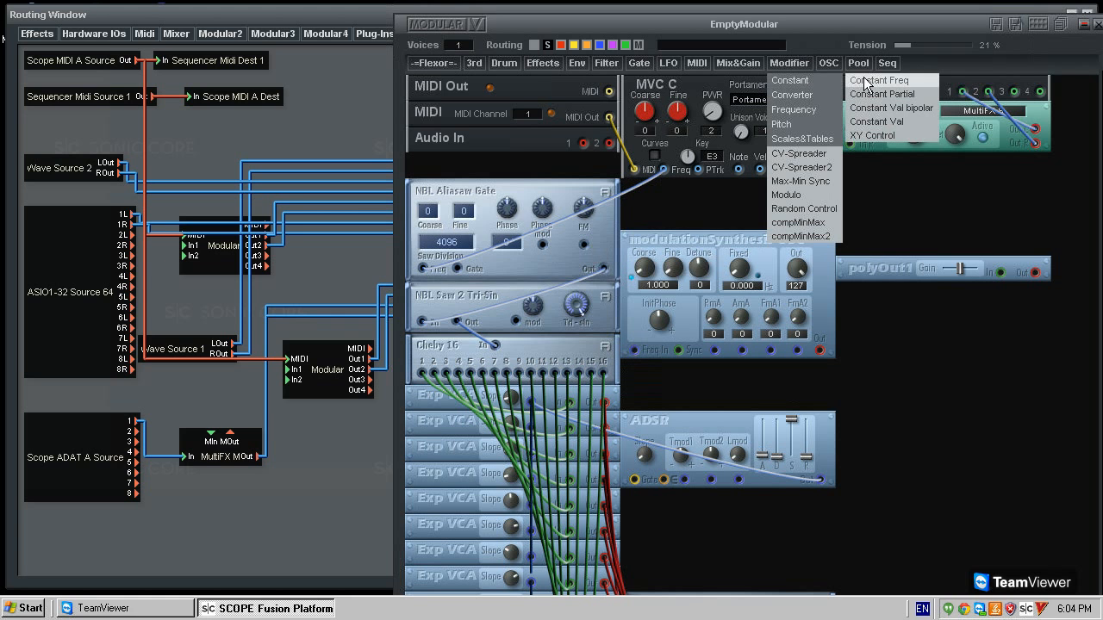
pyautogui.click(861, 138)
pyautogui.click(696, 189)
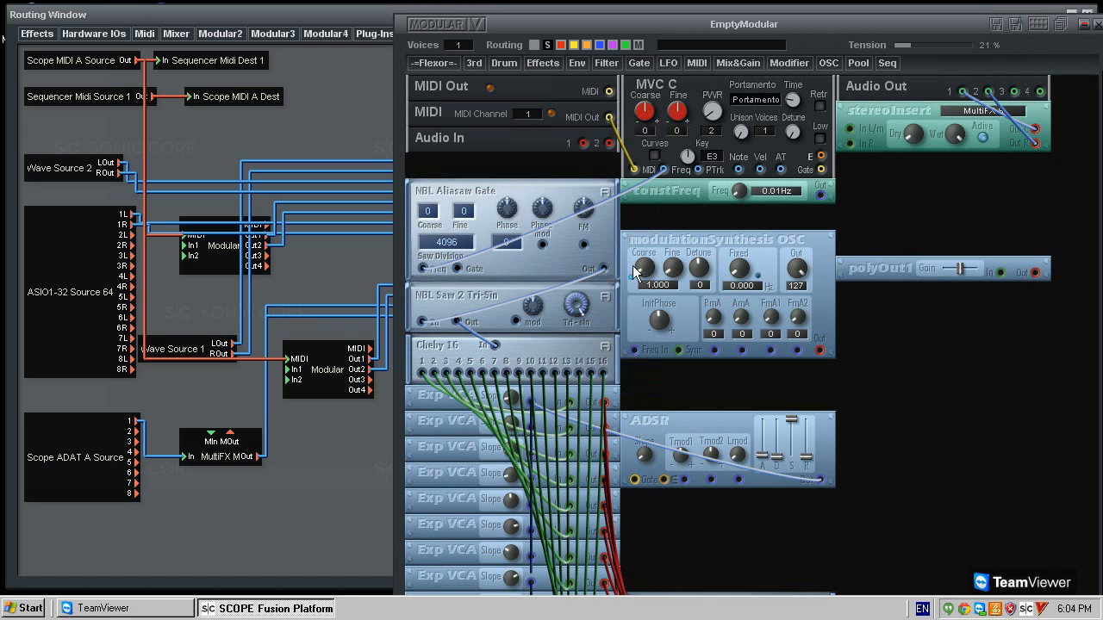
# - Set the Constant Freq module's frequency to 88.20 Hz and select the upper Modular device in the Routing Window
pyautogui.moveTo(739, 192)
pyautogui.mouseDown()
pyautogui.moveTo(762, 130)
pyautogui.moveTo(719, 112)
pyautogui.moveTo(675, 128)
pyautogui.moveTo(760, 195)
pyautogui.mouseUp()
pyautogui.write('245.3')
pyautogui.press('Return')
pyautogui.moveTo(760, 190); pyautogui.dragTo(654, 177)
pyautogui.moveTo(759, 184); pyautogui.dragTo(662, 161)
pyautogui.click(195, 267)
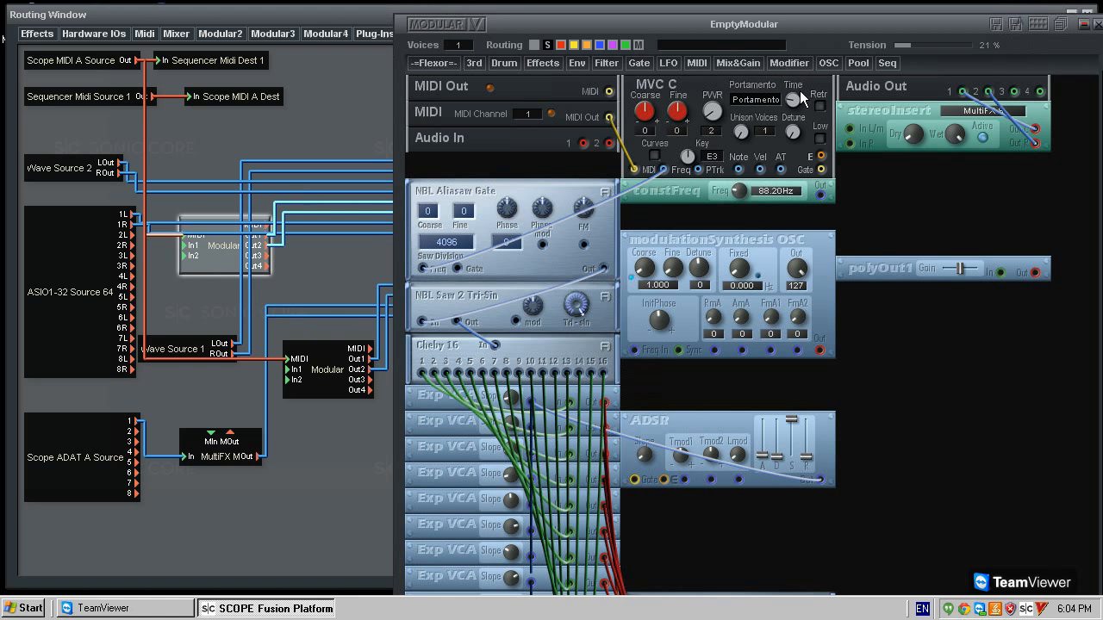
# - Open the additive_fm reference patch from the upper Modular device and place its window so the EmptyModular patch is accessible
pyautogui.doubleClick(226, 252)
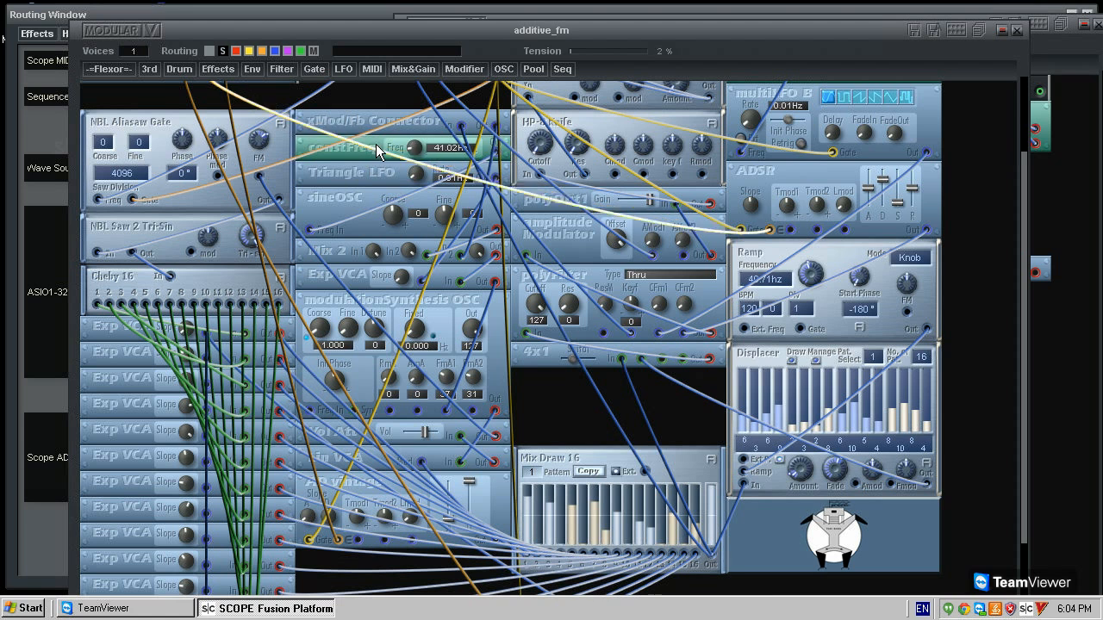
pyautogui.moveTo(349, 193)
pyautogui.mouseDown()
pyautogui.moveTo(349, 182)
pyautogui.moveTo(352, 196)
pyautogui.mouseUp()
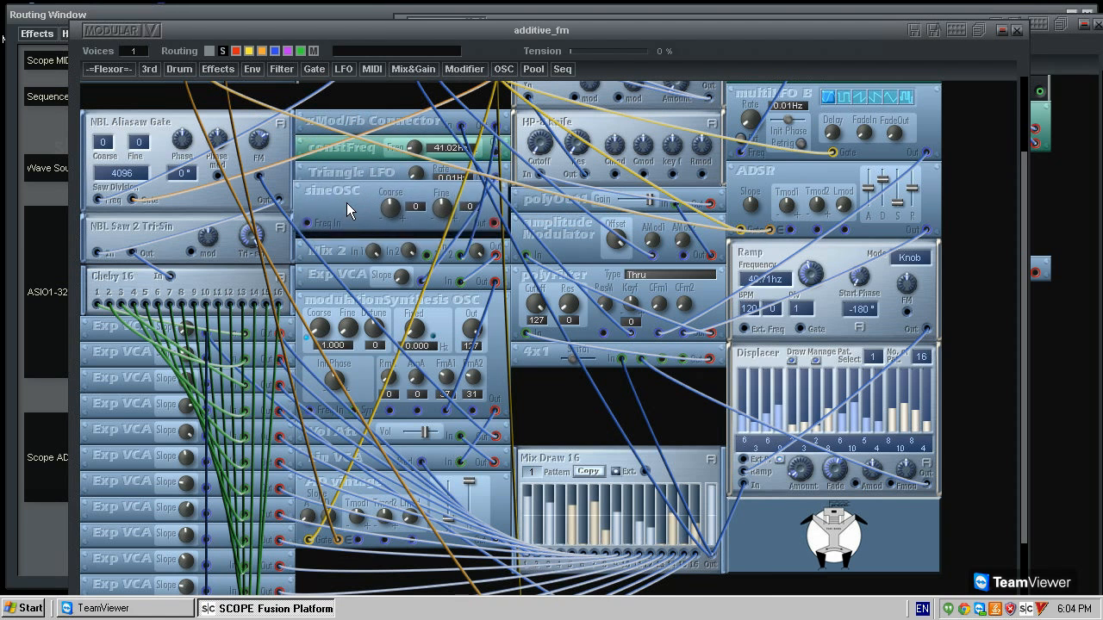
pyautogui.moveTo(436, 302); pyautogui.dragTo(435, 300)
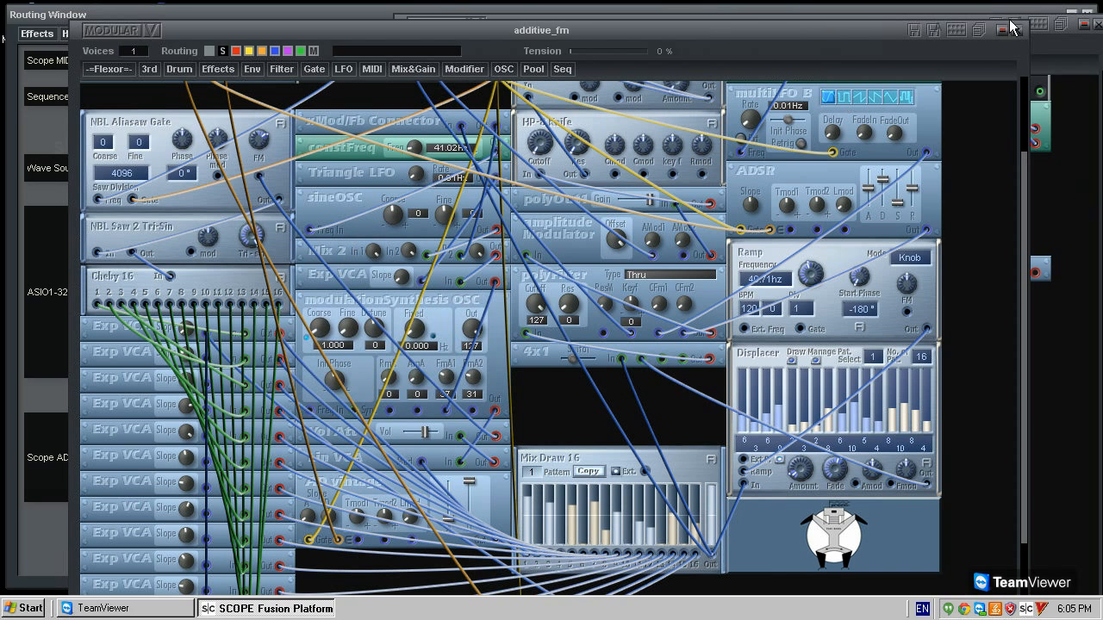
pyautogui.moveTo(877, 33); pyautogui.dragTo(898, 362)
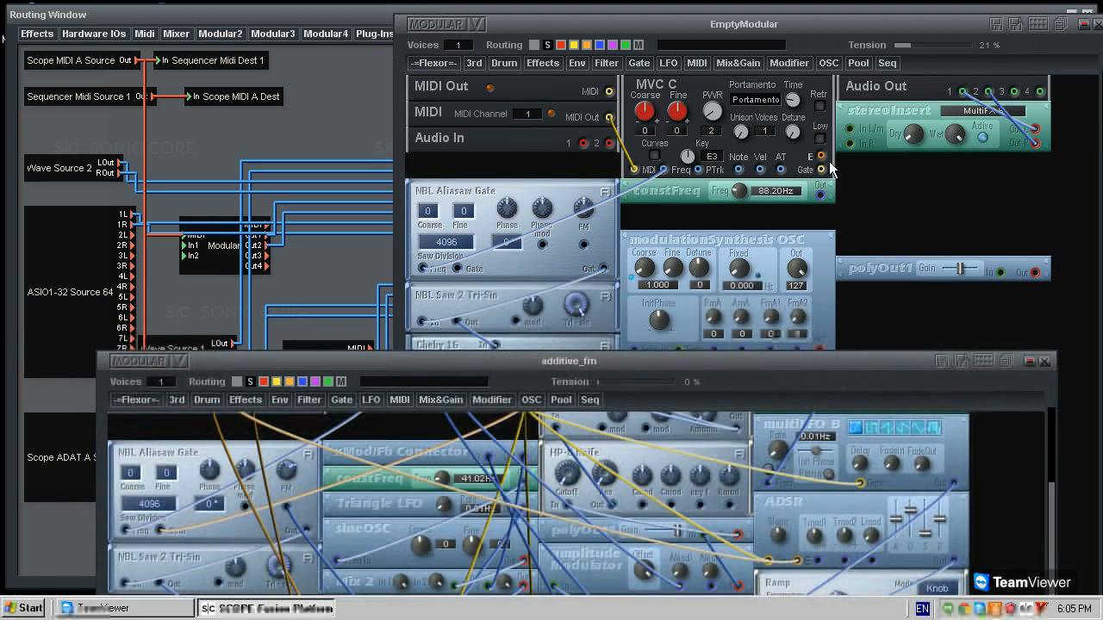
# - Add a Sine OSC directly below the constFreq module and connect the constFreq output to its Freq In
pyautogui.click(827, 63)
pyautogui.moveTo(865, 169)
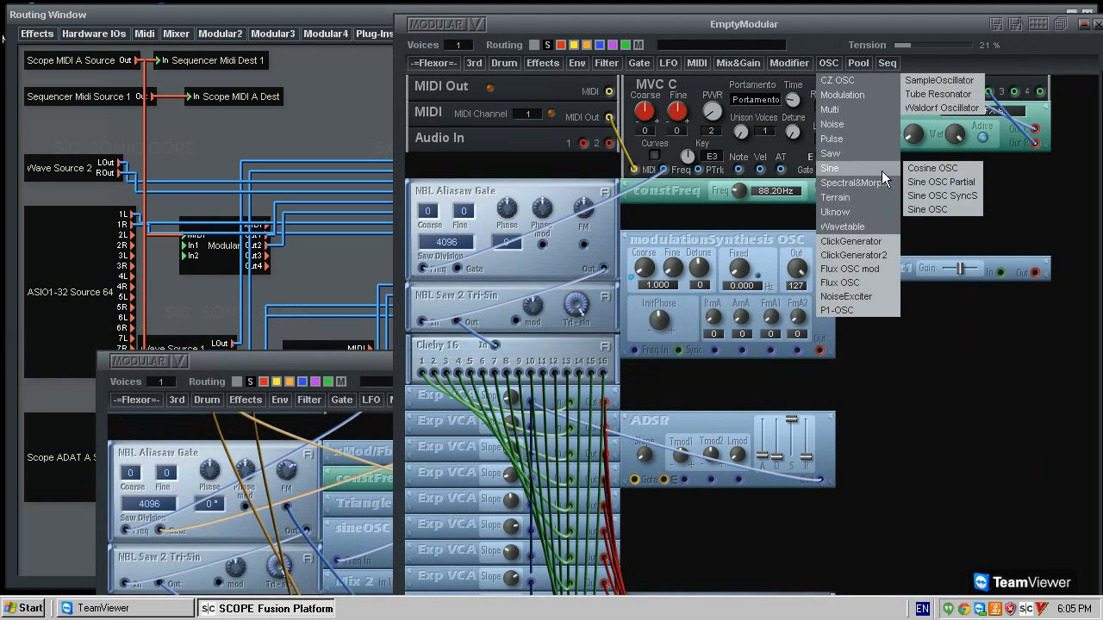
pyautogui.click(930, 207)
pyautogui.click(776, 221)
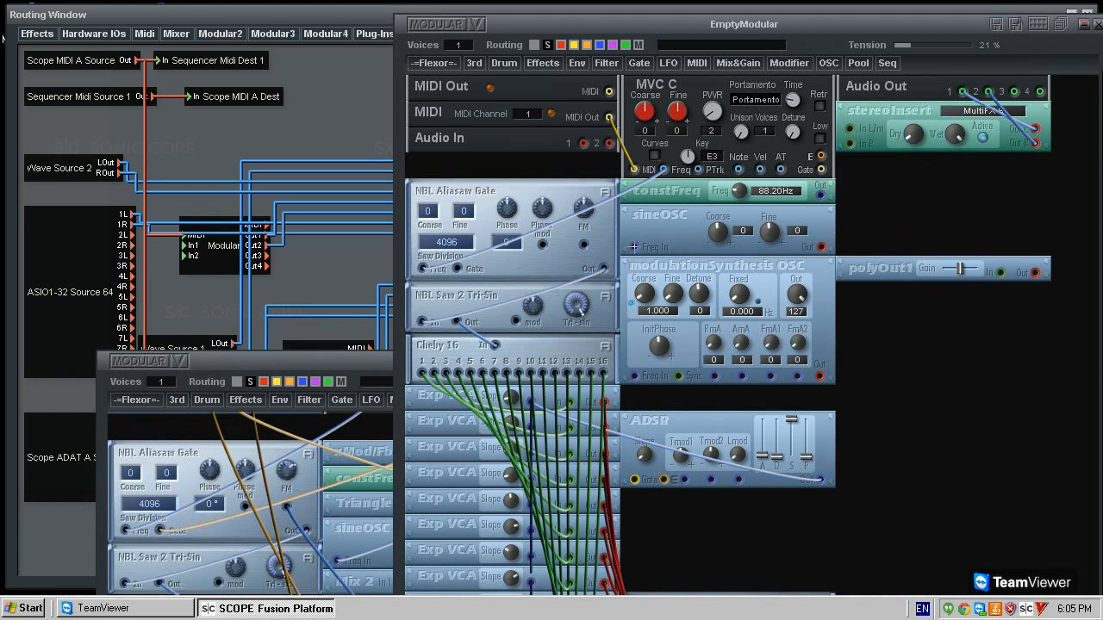
pyautogui.moveTo(646, 250); pyautogui.dragTo(647, 257)
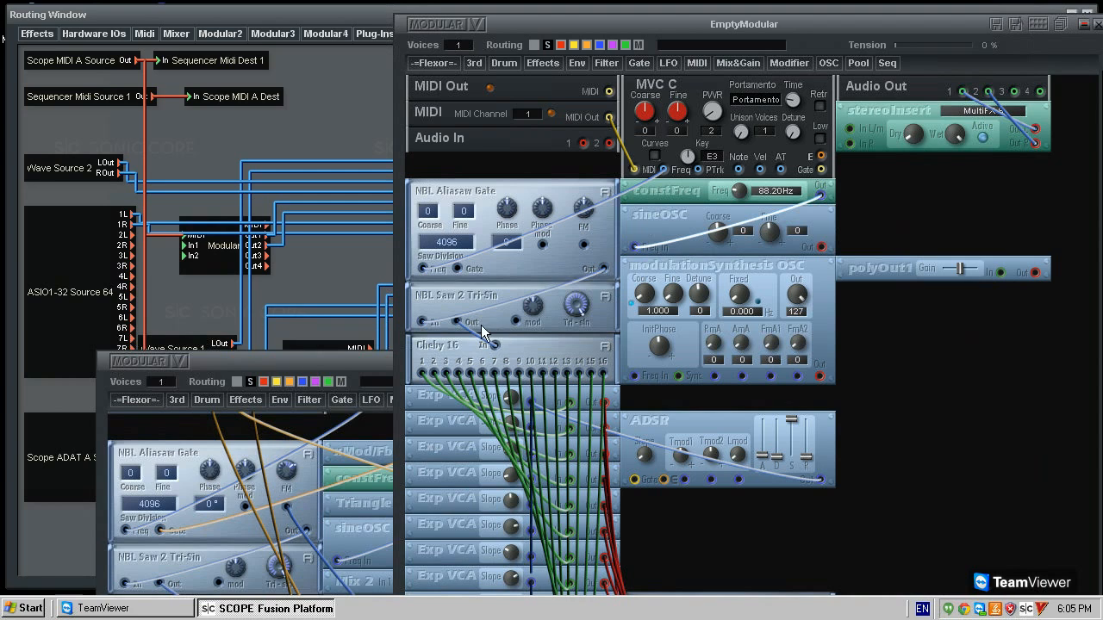
# - Examine how the sineOSC, Triangle LFO, Mix 2 and Exp VCA modules are arranged in the additive_fm reference patch
pyautogui.moveTo(364, 355); pyautogui.dragTo(336, 316)
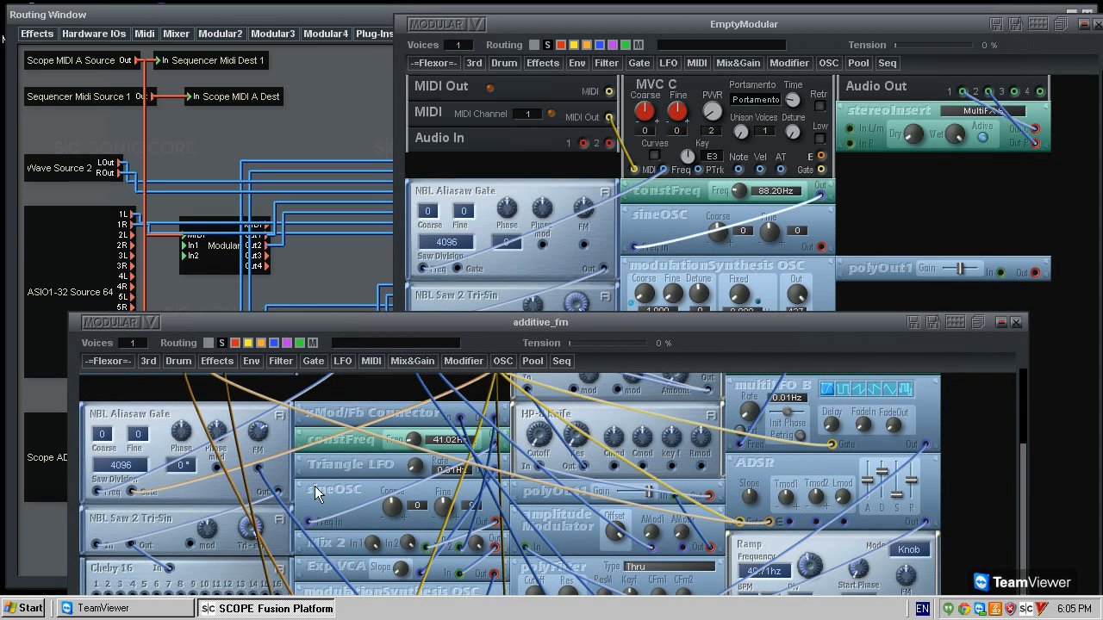
pyautogui.moveTo(342, 472); pyautogui.dragTo(343, 479)
pyautogui.moveTo(344, 554)
pyautogui.mouseDown()
pyautogui.moveTo(346, 568)
pyautogui.moveTo(346, 548)
pyautogui.mouseUp()
pyautogui.click(938, 206)
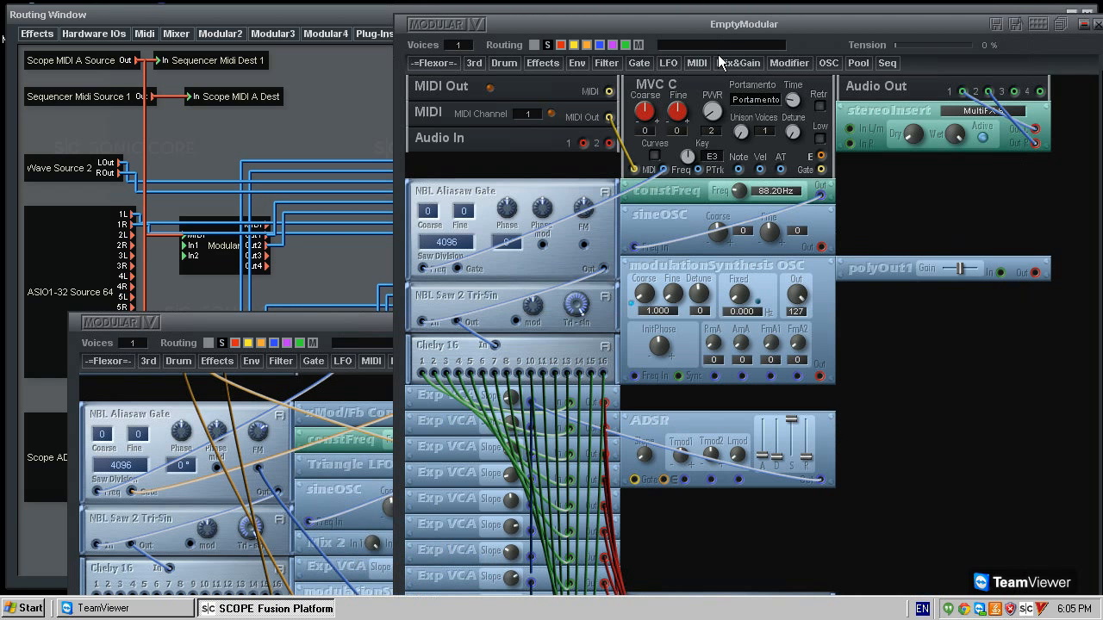
pyautogui.click(360, 570)
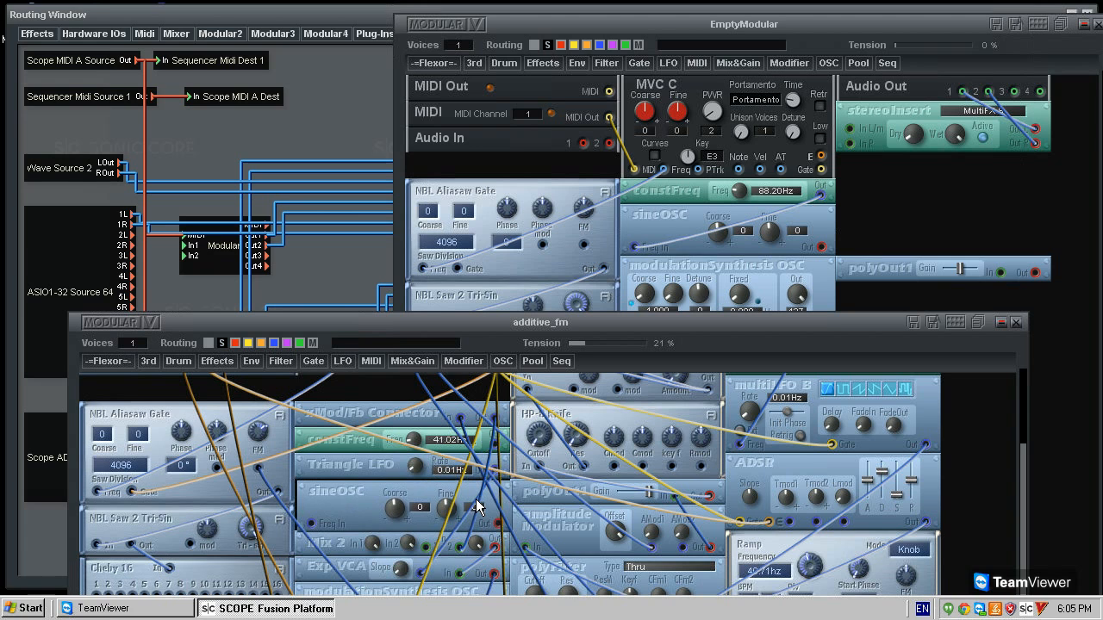
pyautogui.moveTo(485, 504); pyautogui.dragTo(482, 491)
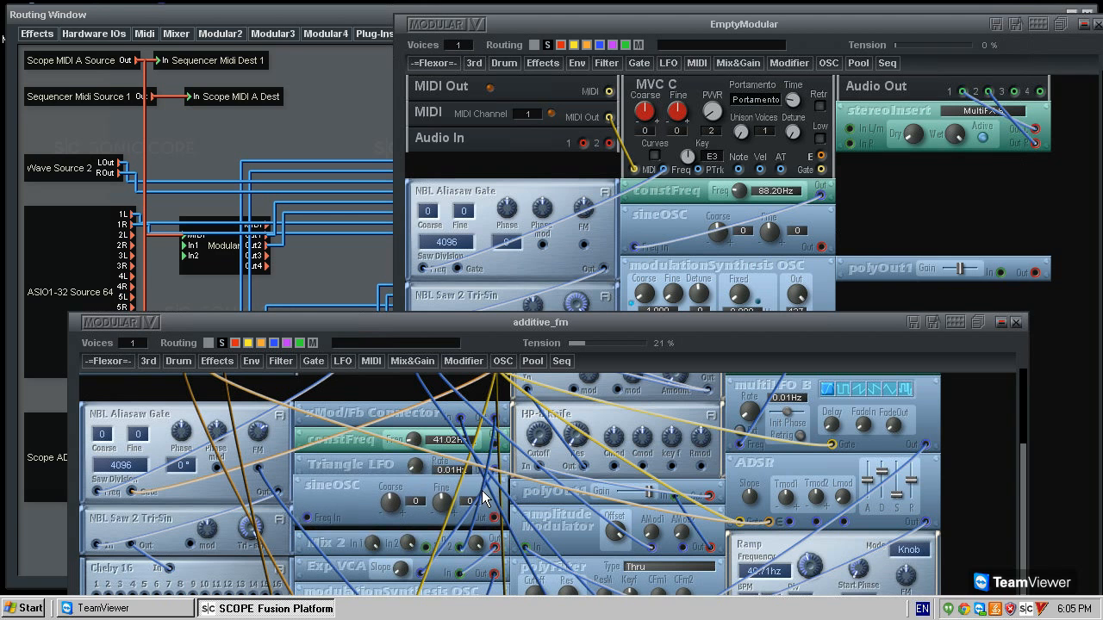
# - Add an Exp VCA and a Triangle LFO between the modulationSynthesis OSC and the ADSR in EmptyModular
pyautogui.click(1075, 369)
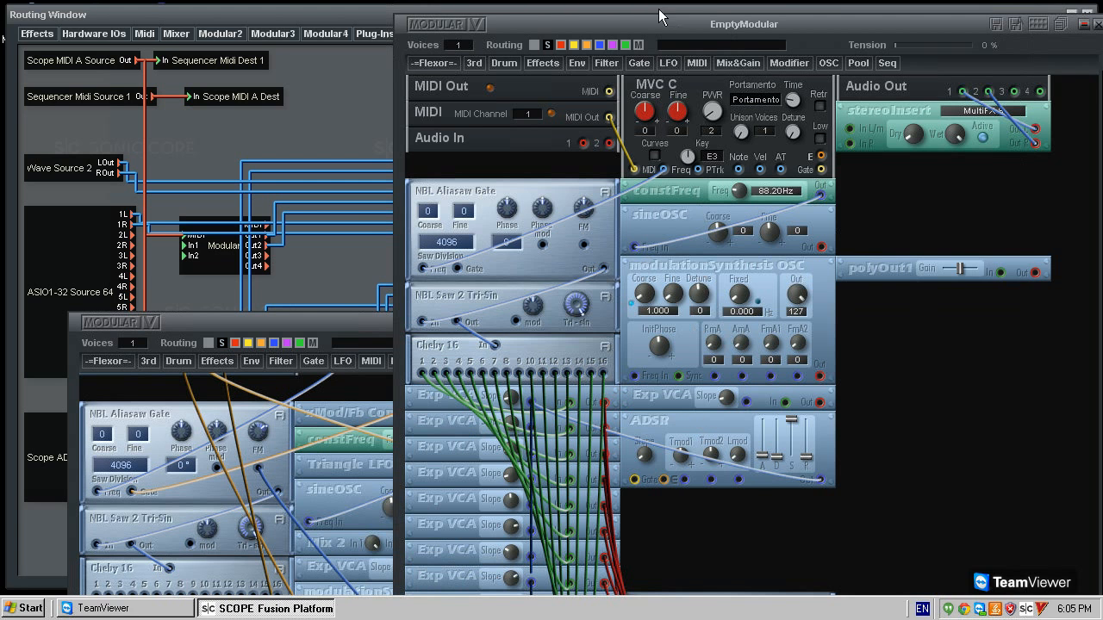
pyautogui.click(669, 63)
pyautogui.moveTo(695, 142)
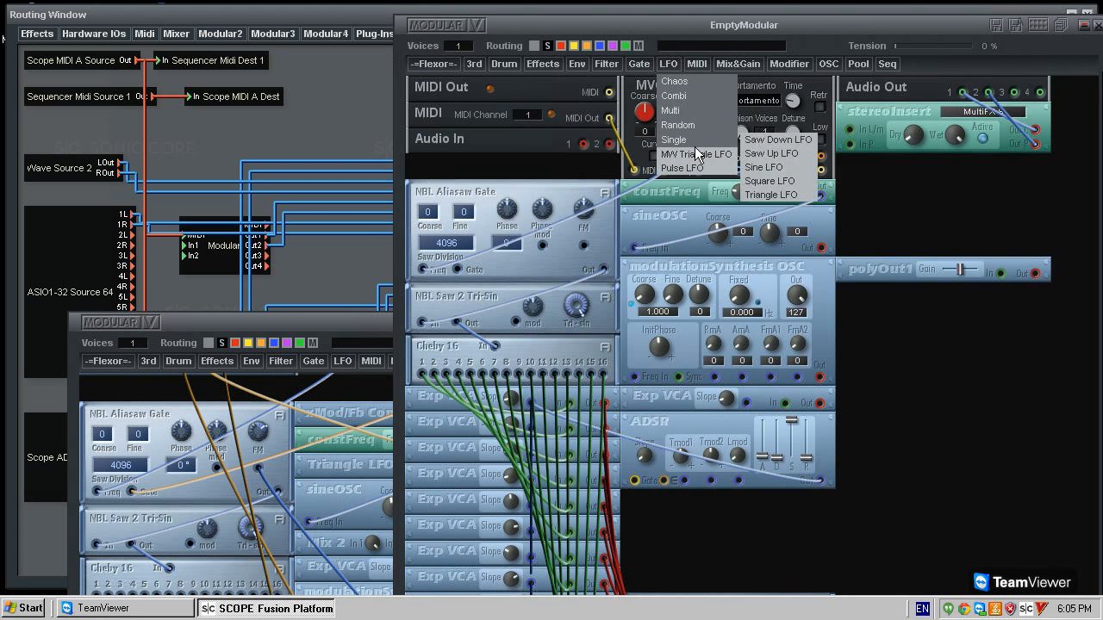
pyautogui.click(782, 193)
pyautogui.click(657, 391)
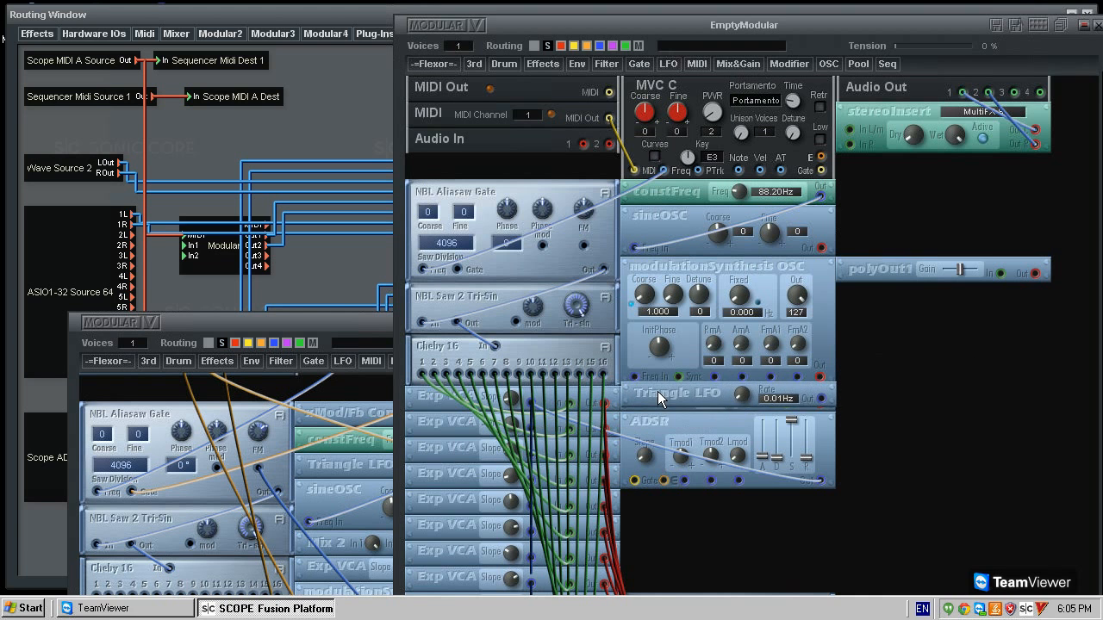
# - Add a Mix 2 module and arrange Triangle LFO, Exp VCA and Mix 2 between the sineOSC and the modulationSynthesis OSC
pyautogui.click(738, 64)
pyautogui.moveTo(734, 125)
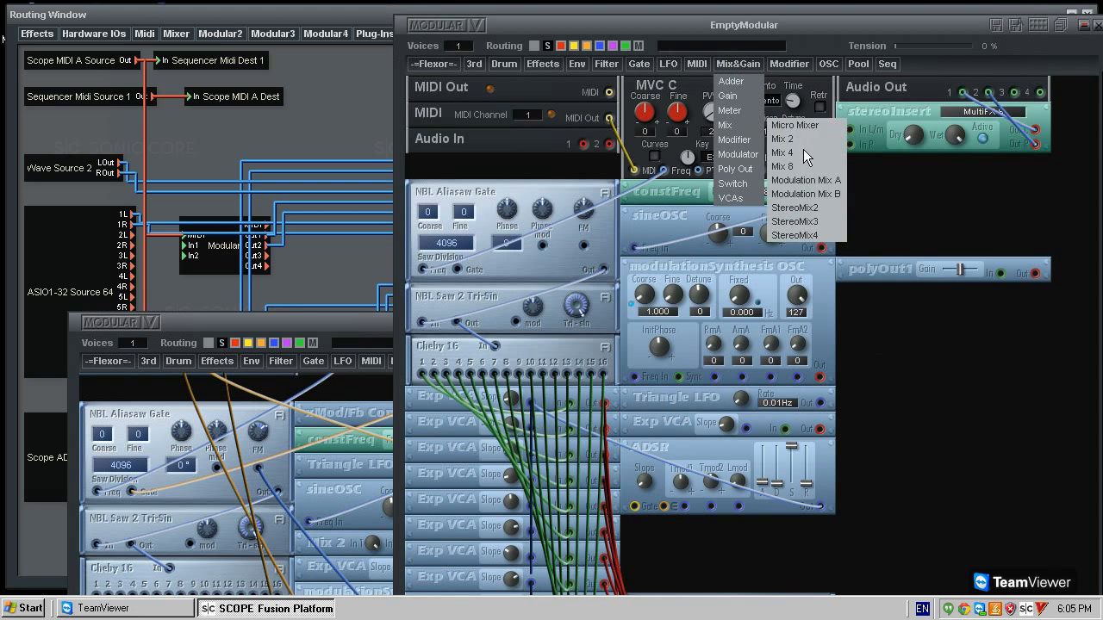
pyautogui.click(784, 138)
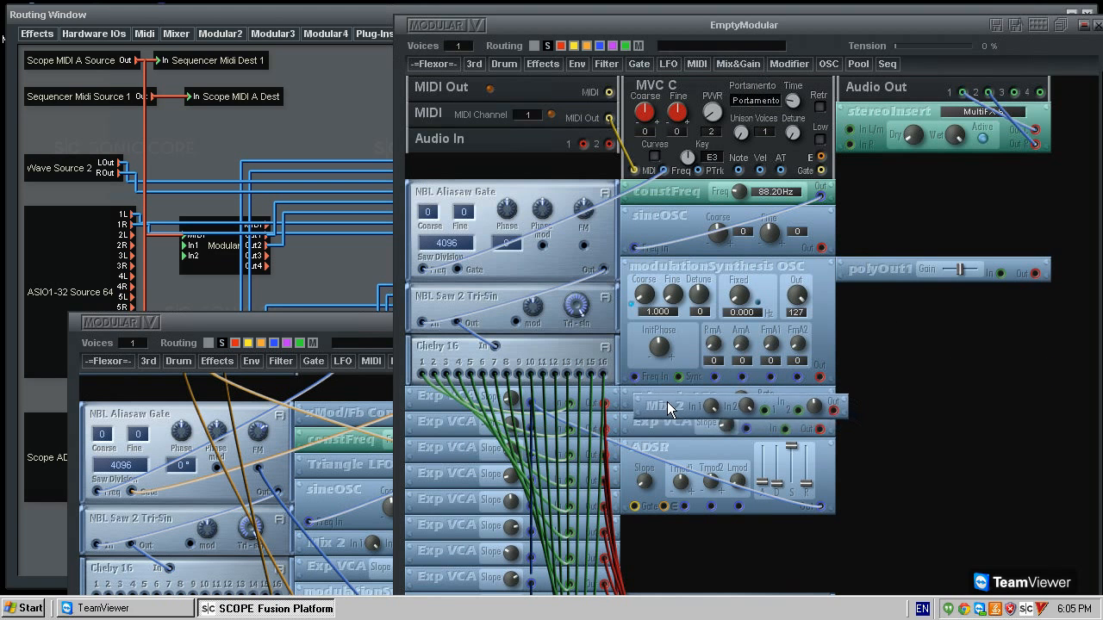
pyautogui.click(666, 281)
pyautogui.moveTo(669, 433); pyautogui.dragTo(661, 280)
pyautogui.moveTo(681, 462); pyautogui.dragTo(685, 319)
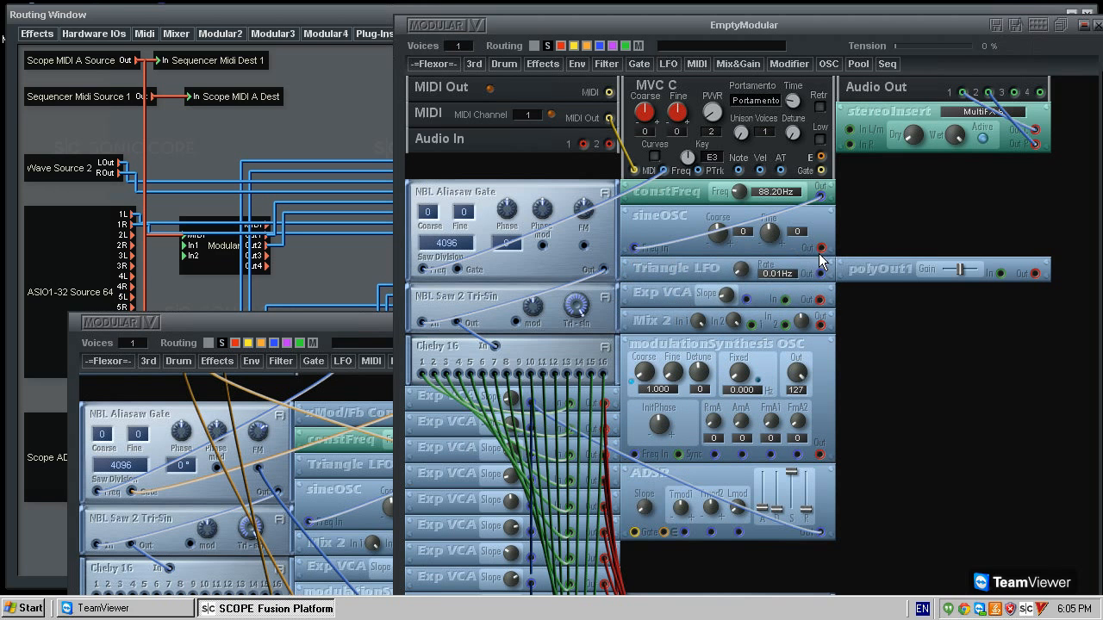
# - Patch the sineOSC output and the Triangle LFO output into the Exp VCA, and set the LFO rate to 2.31 Hz
pyautogui.moveTo(656, 217); pyautogui.dragTo(656, 222)
pyautogui.moveTo(700, 347); pyautogui.dragTo(764, 315)
pyautogui.moveTo(785, 299); pyautogui.dragTo(817, 248)
pyautogui.moveTo(736, 270); pyautogui.dragTo(698, 239)
# - Check the modulator chain in the additive_fm reference patch and remove the Mix 2 module from EmptyModular
pyautogui.click(360, 375)
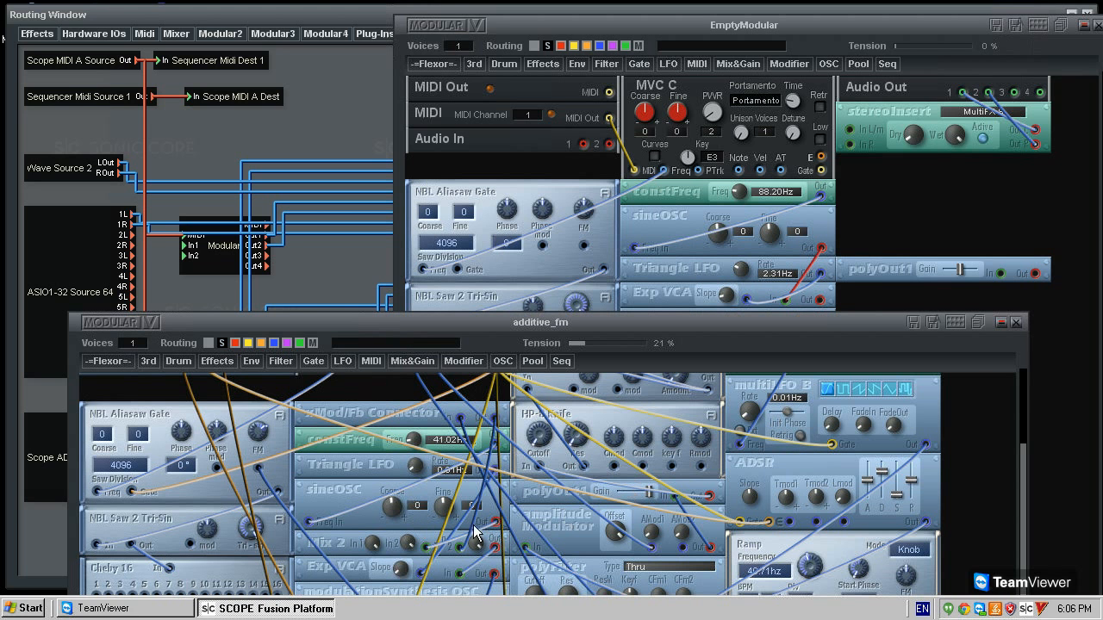
pyautogui.scroll(-2, 472, 551)
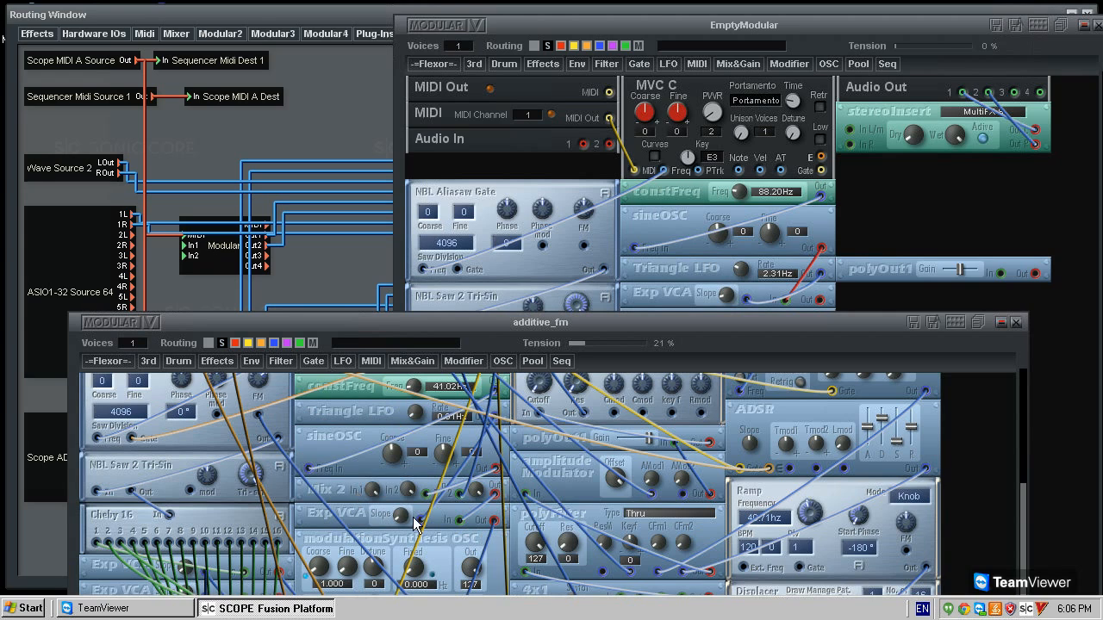
pyautogui.scroll(-2, 421, 526)
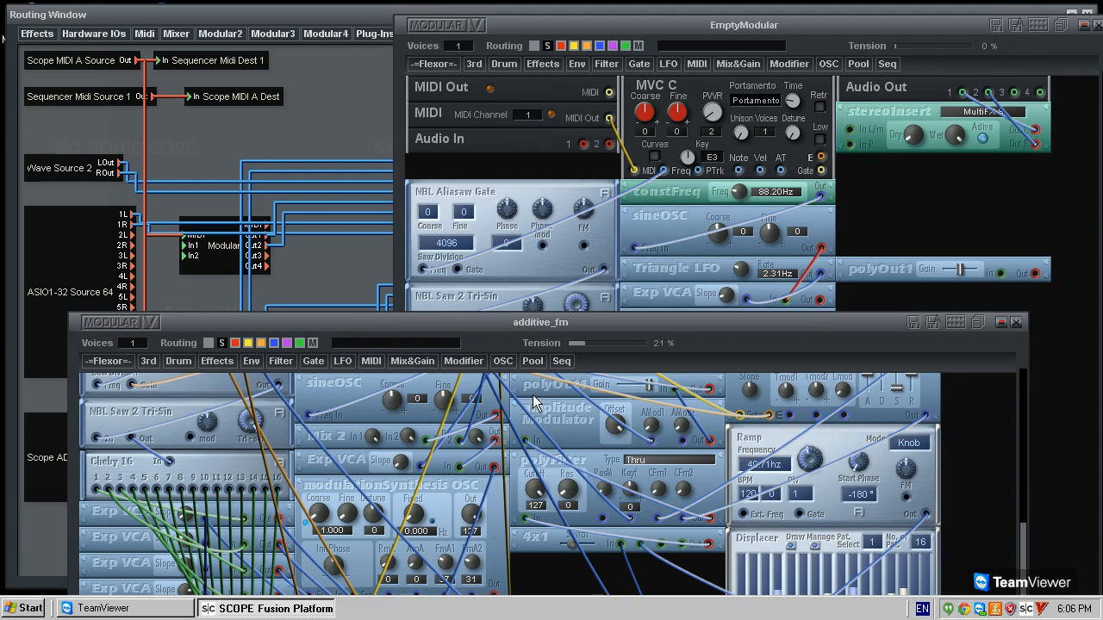
pyautogui.moveTo(498, 322); pyautogui.dragTo(509, 182)
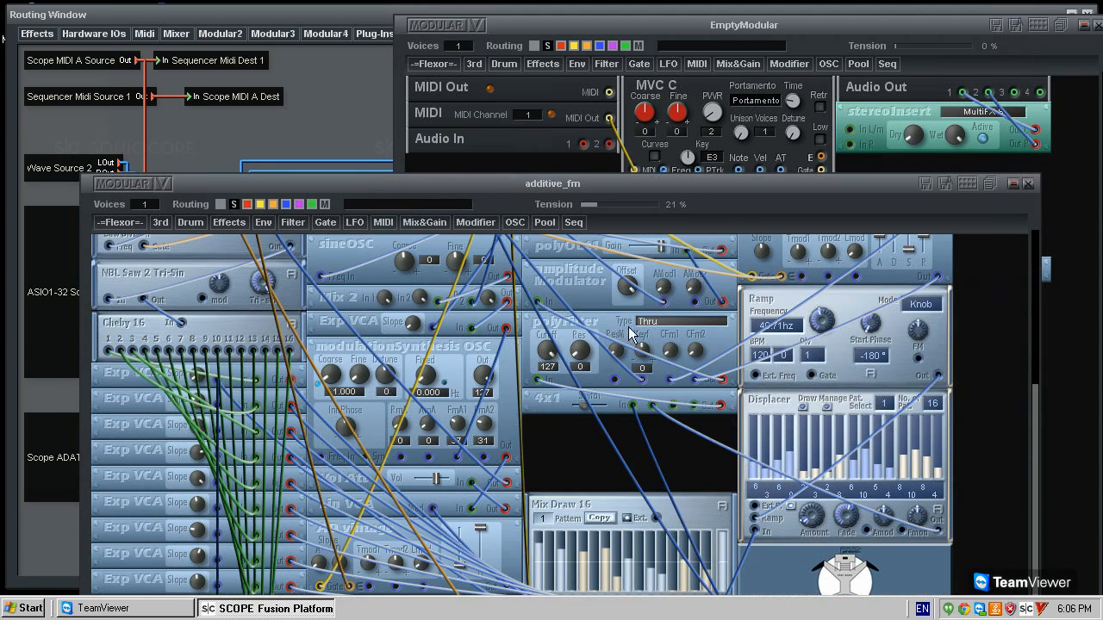
pyautogui.moveTo(702, 182); pyautogui.dragTo(719, 452)
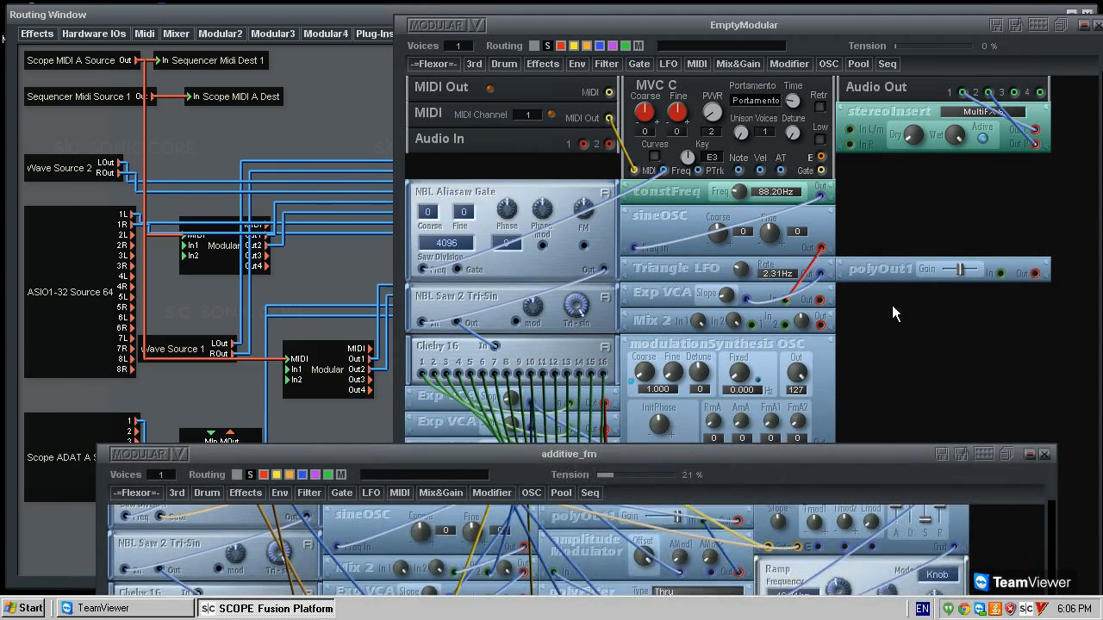
pyautogui.moveTo(892, 305); pyautogui.dragTo(876, 301)
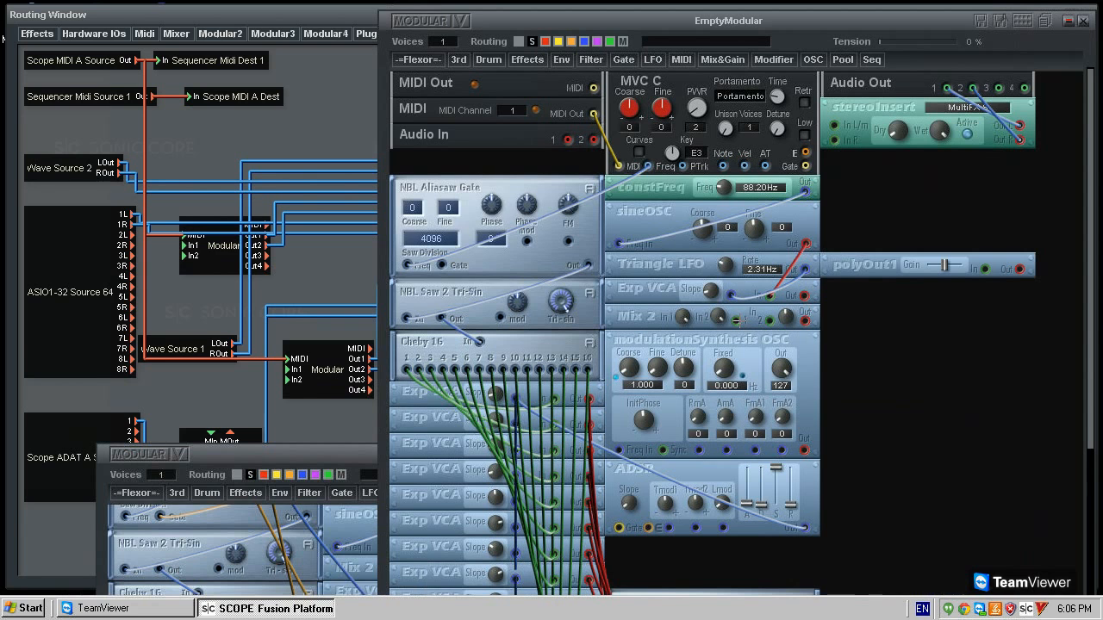
pyautogui.rightClick(656, 317)
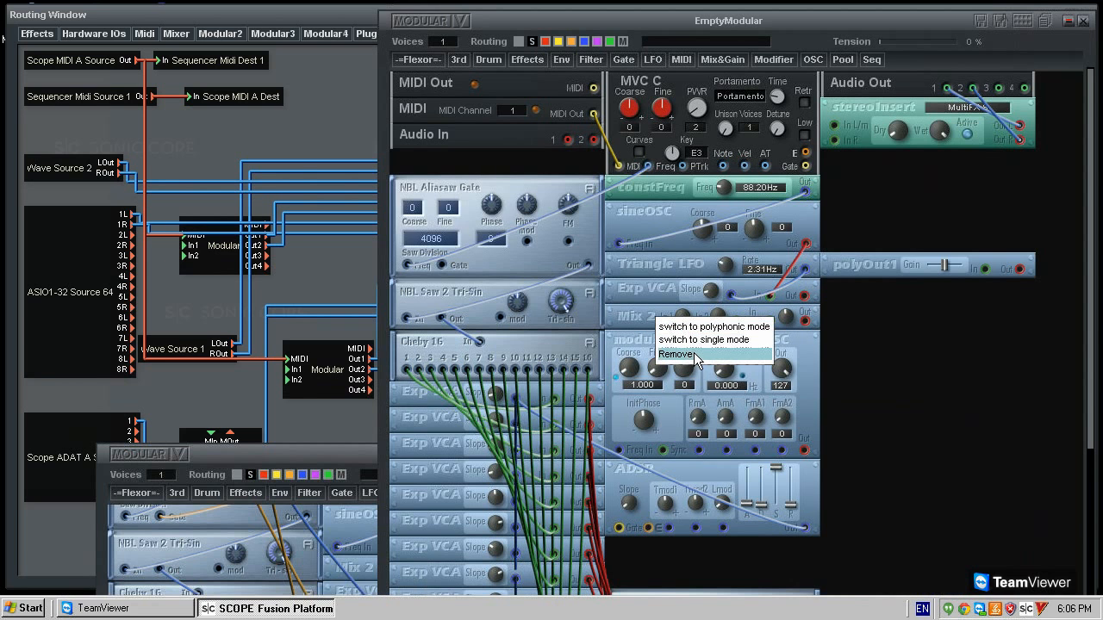
pyautogui.click(677, 354)
# - Connect the Exp VCA output to the modulationSynthesis OSC's FmA1 input and color that cable and the sineOSC-to-VCA cable blue
pyautogui.click(786, 277)
pyautogui.rightClick(780, 287)
pyautogui.click(794, 289)
pyautogui.moveTo(804, 297); pyautogui.dragTo(756, 449)
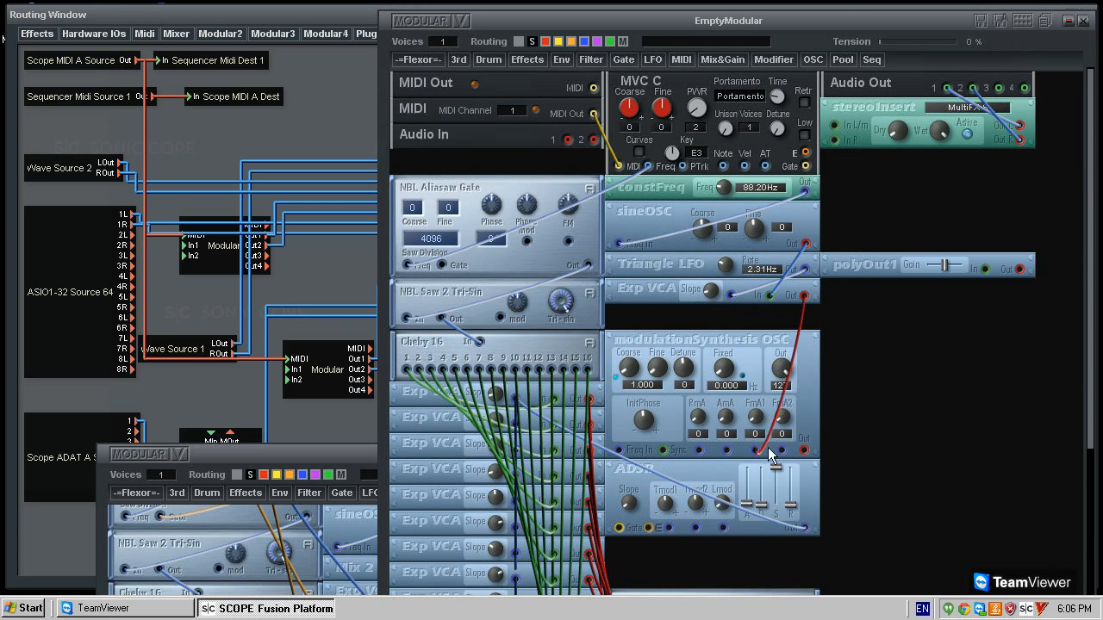
pyautogui.rightClick(779, 394)
pyautogui.click(794, 400)
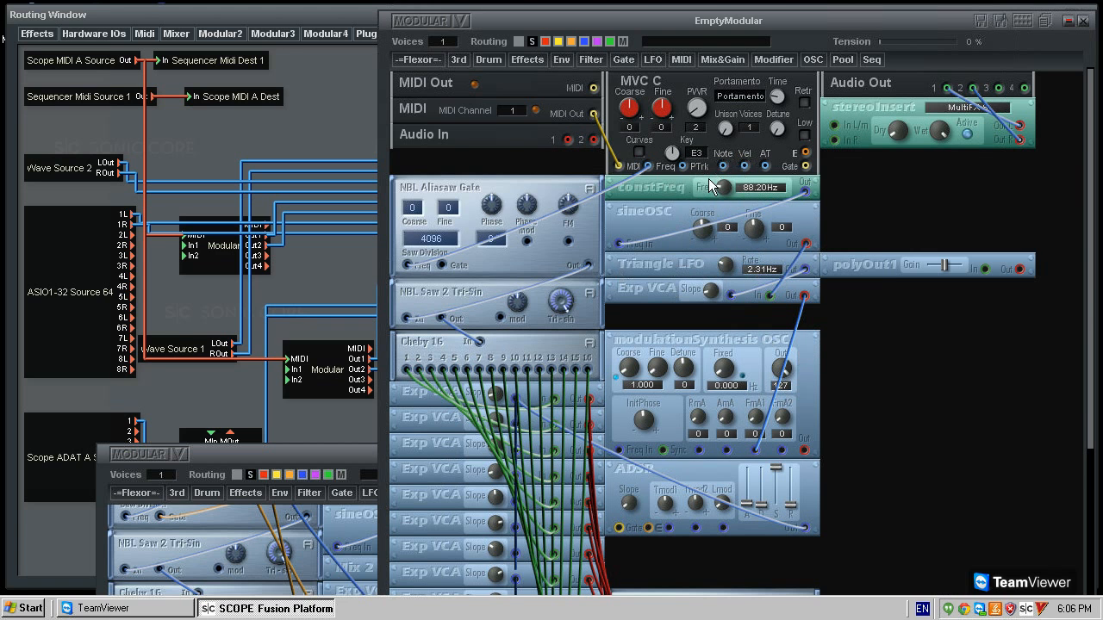
# - Move the modulationSynthesis OSC directly below the Exp VCA and bring the additive_fm reference patch back into view
pyautogui.moveTo(676, 213); pyautogui.dragTo(683, 191)
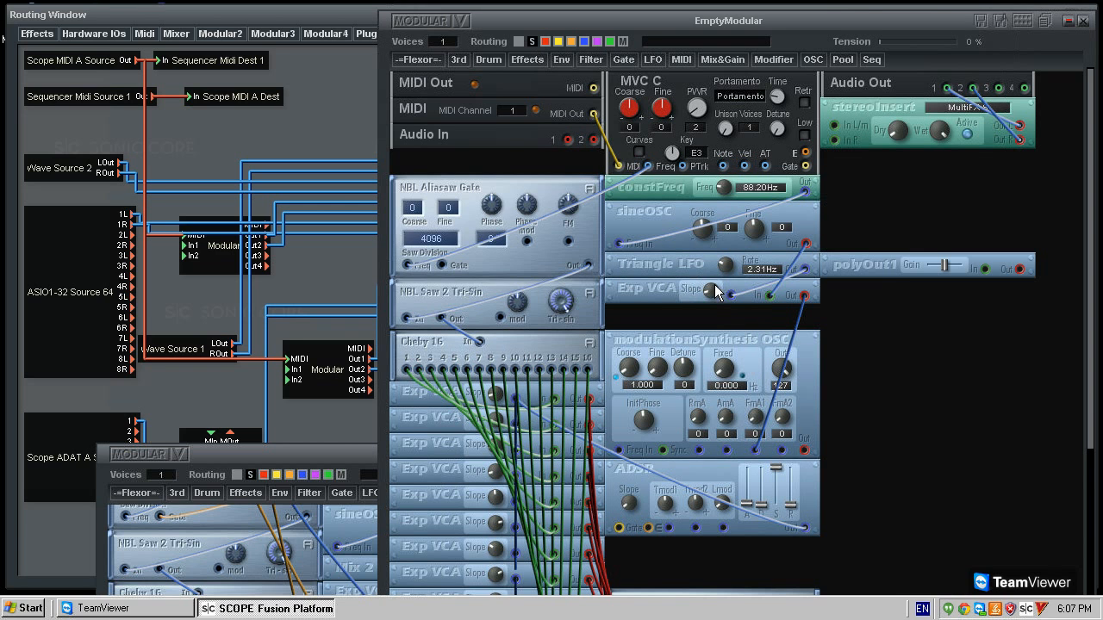
pyautogui.moveTo(669, 295)
pyautogui.mouseDown()
pyautogui.moveTo(672, 314)
pyautogui.moveTo(667, 298)
pyautogui.moveTo(686, 296)
pyautogui.mouseUp()
pyautogui.moveTo(805, 423); pyautogui.dragTo(808, 396)
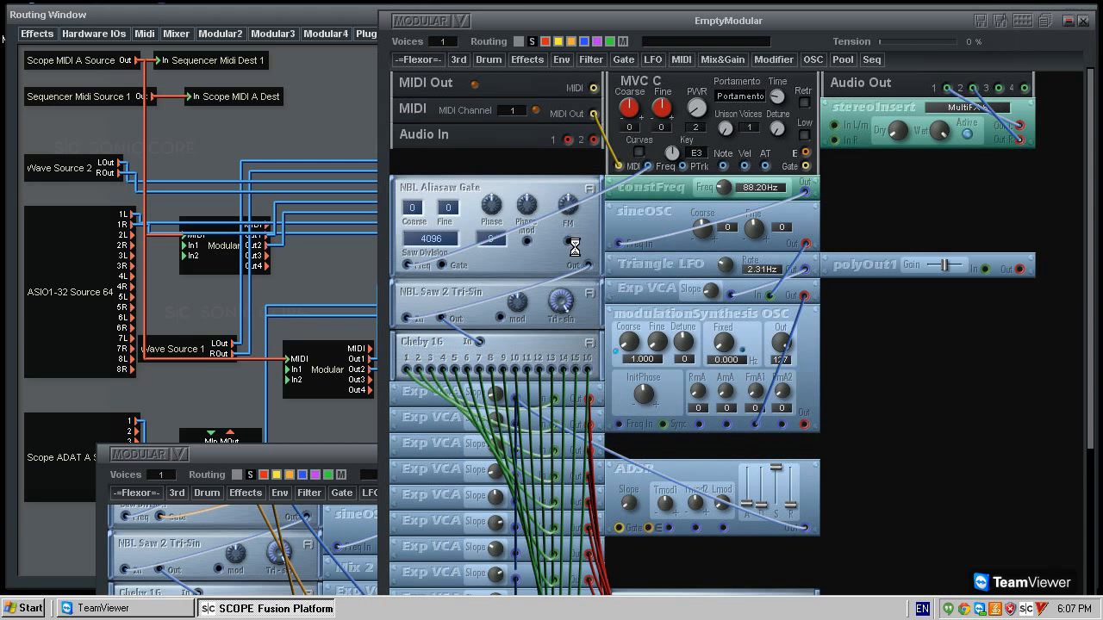
pyautogui.moveTo(364, 453); pyautogui.dragTo(360, 180)
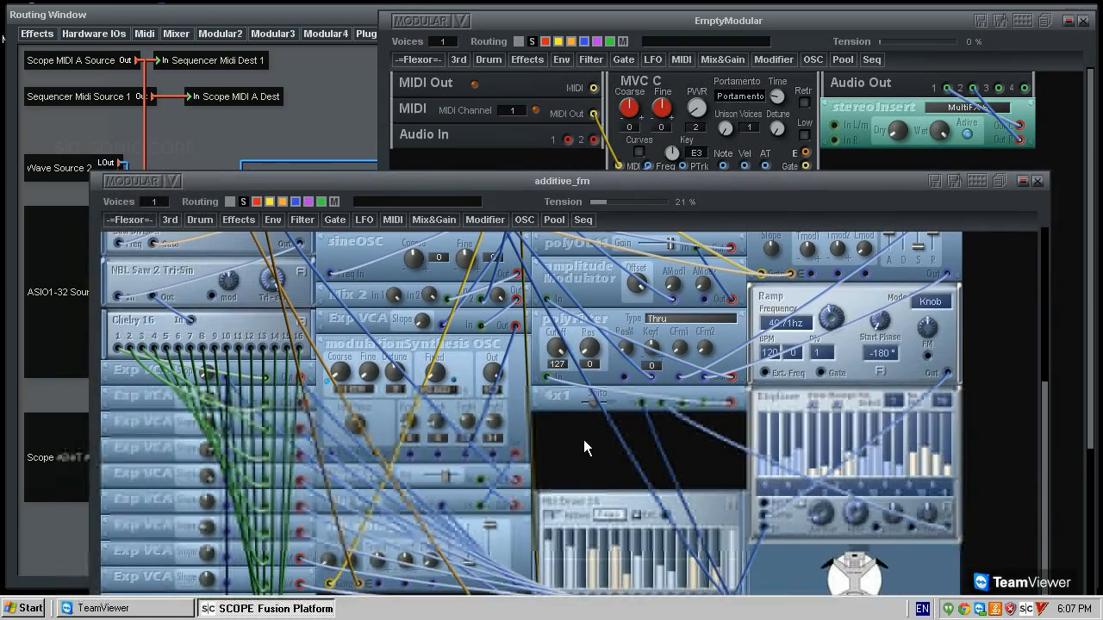